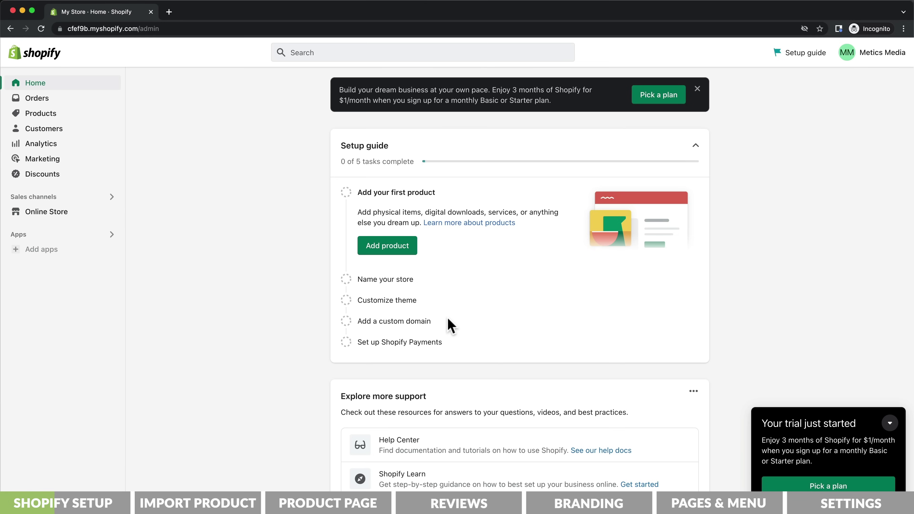
Start the Basic Shopify plan with monthly billing, adding a credit card as the payment method
left_click(672, 101)
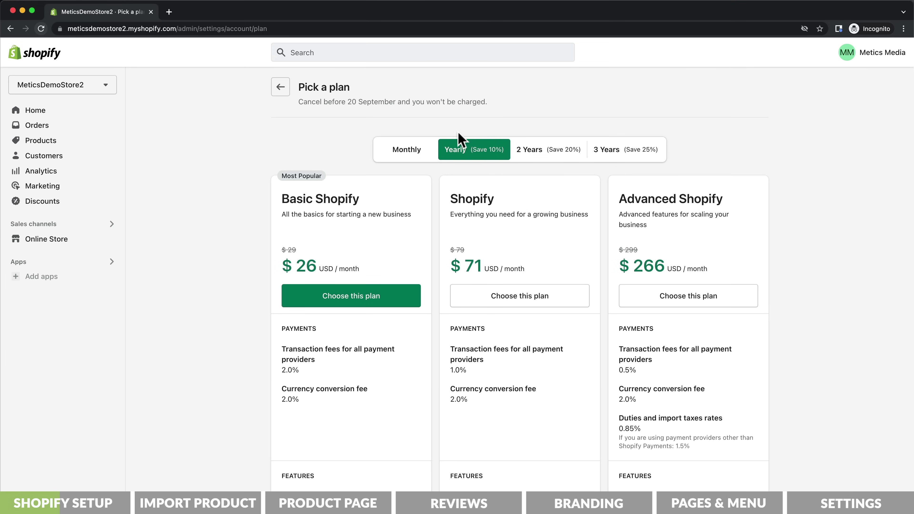
left_click(409, 151)
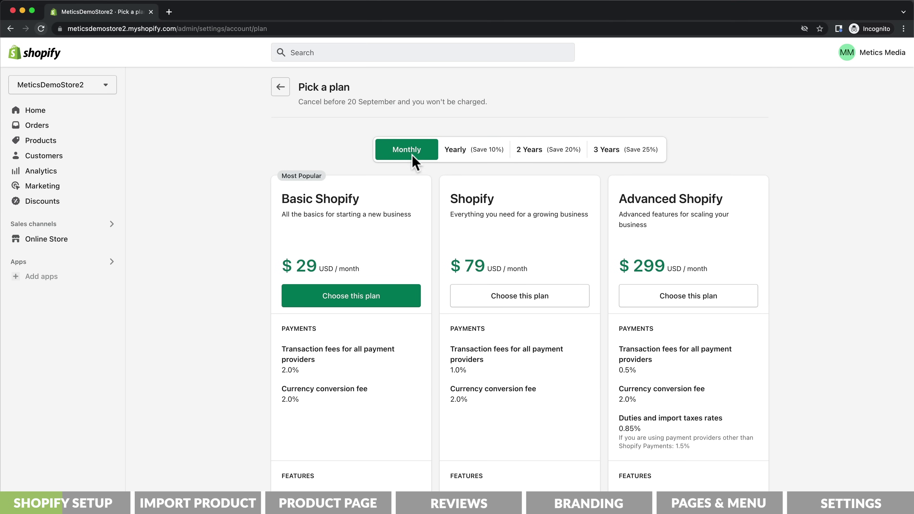
left_click(355, 310)
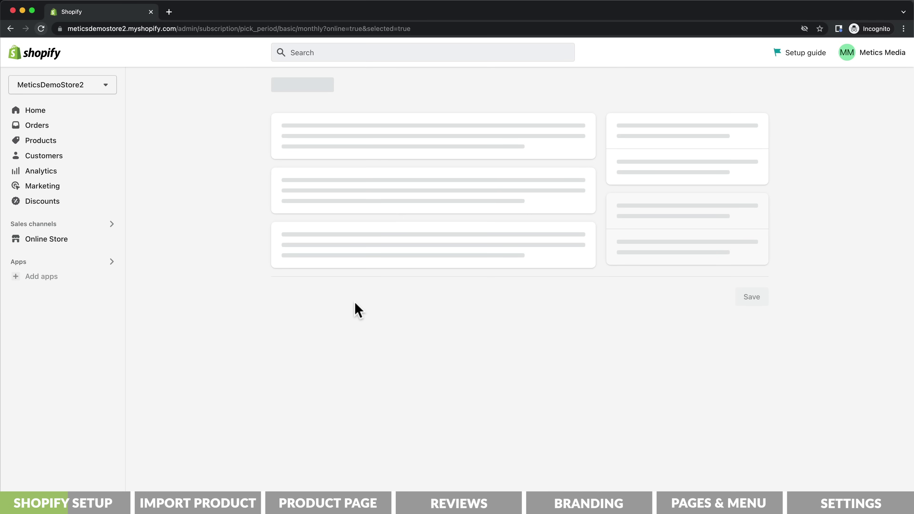
scroll(355, 306, "down", 2)
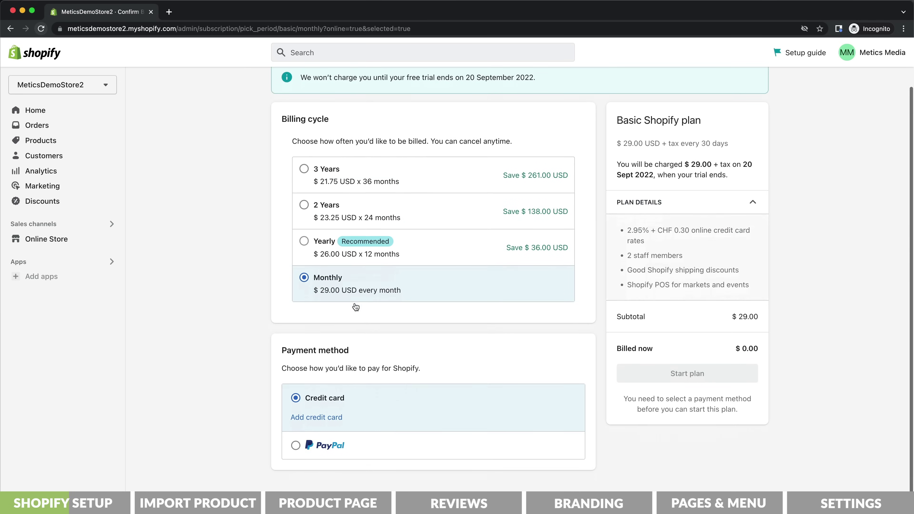
left_click(318, 418)
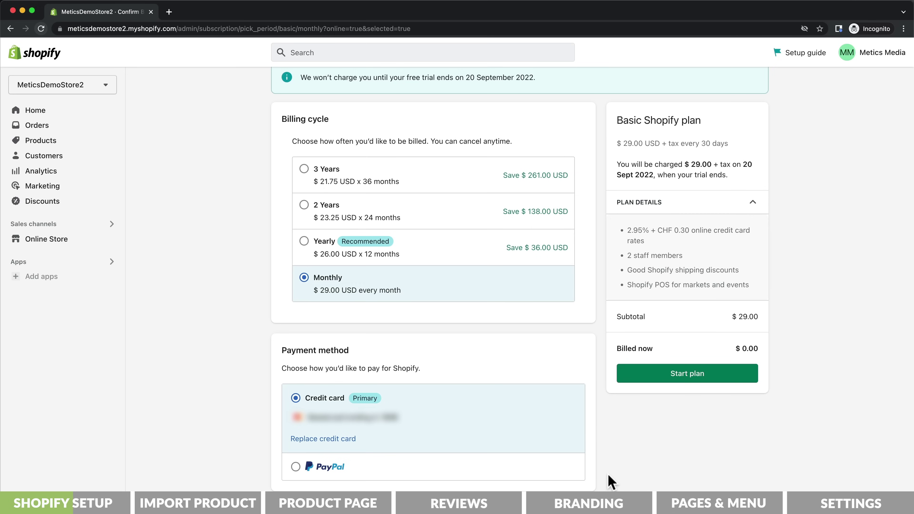
left_click(687, 376)
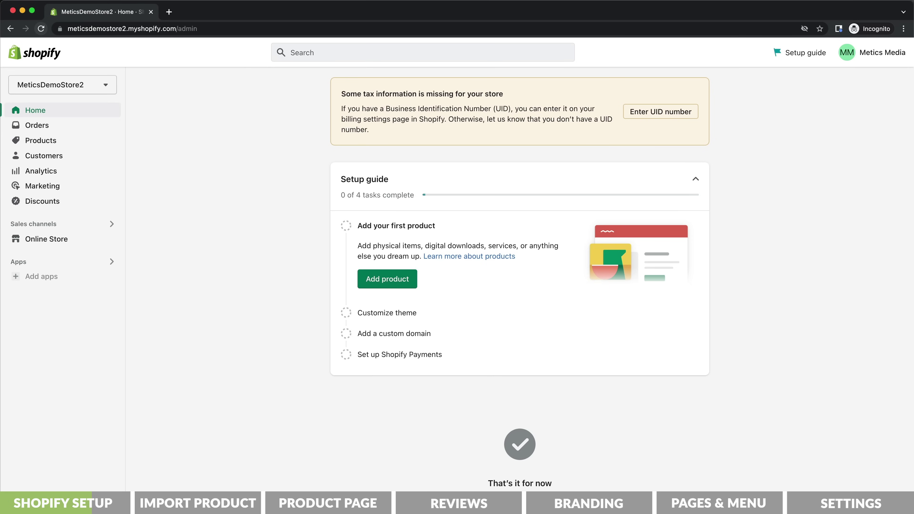
Add the free Sense theme to the online store's theme library and publish it
left_click(61, 240)
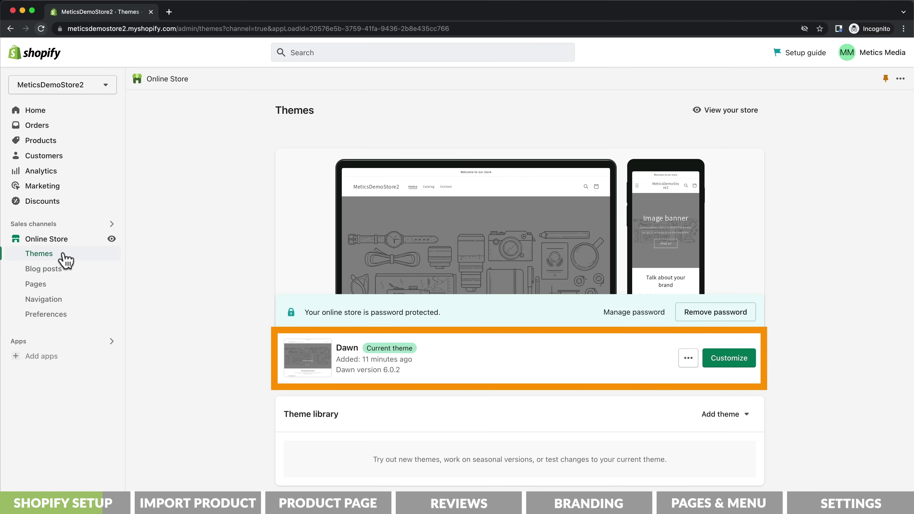
scroll(217, 251, "down", 7)
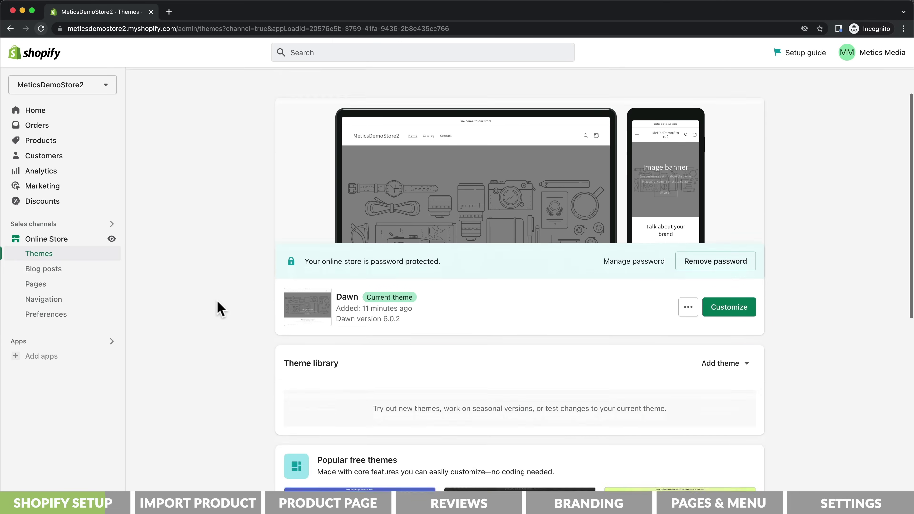
scroll(220, 308, "down", 5)
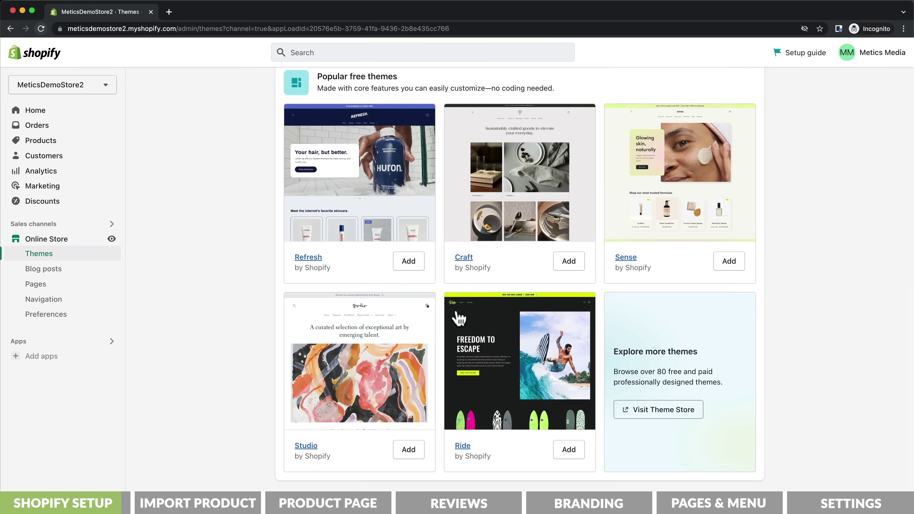
left_click(730, 266)
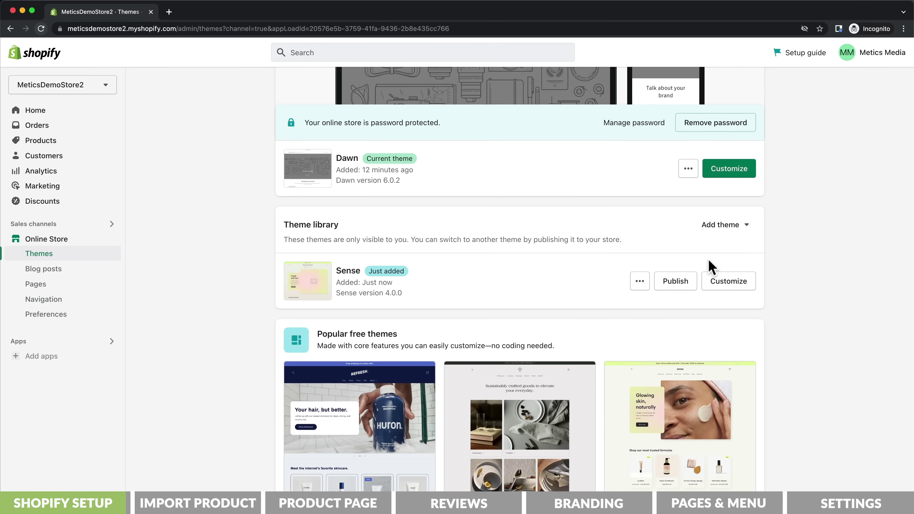
left_click(678, 282)
left_click(601, 390)
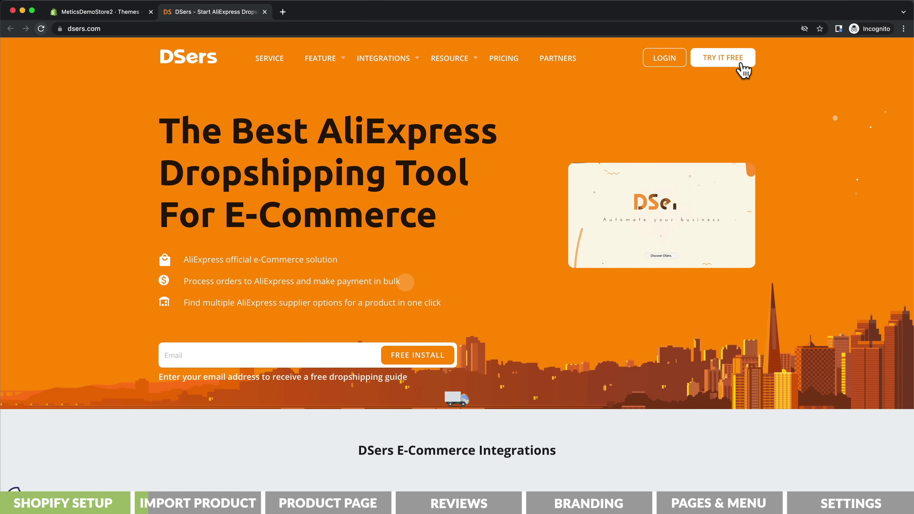
Sign up on the DSers website and link the Shopify store by installing the DSers-AliExpress Dropshipping app
left_click(742, 65)
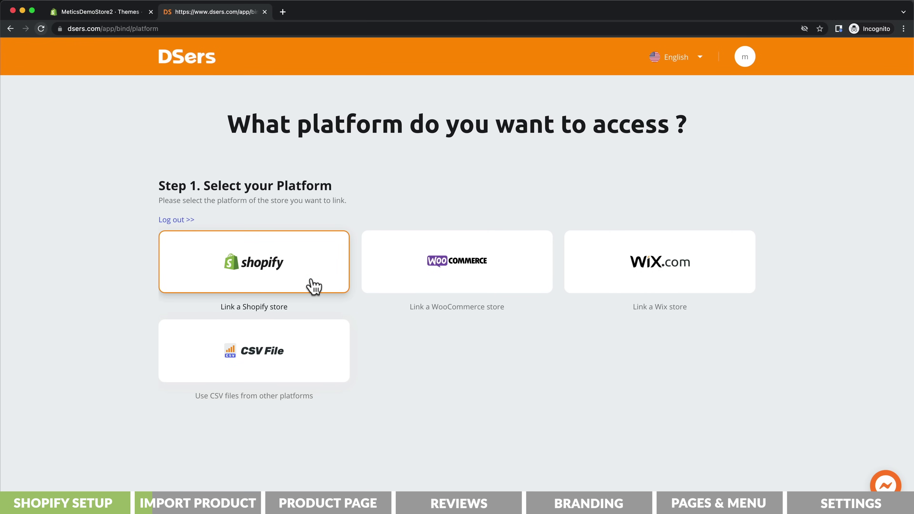
left_click(314, 287)
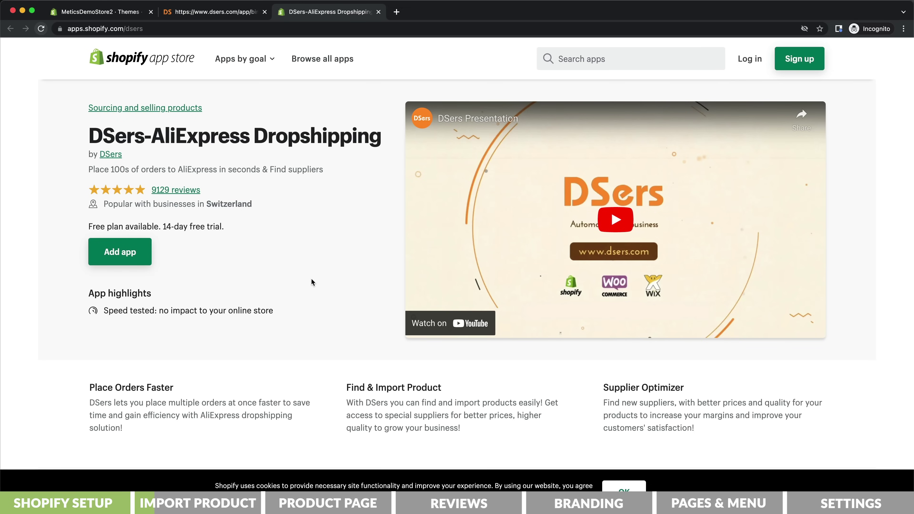
left_click(142, 264)
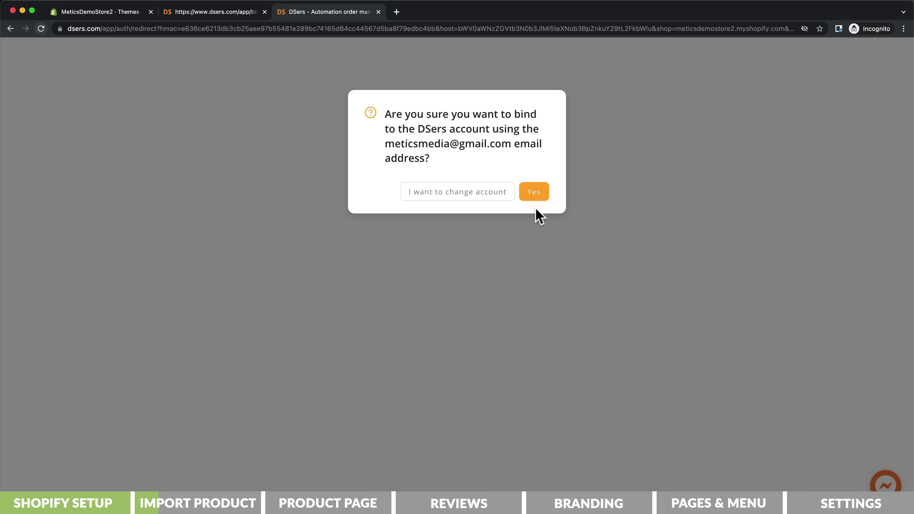
left_click(537, 202)
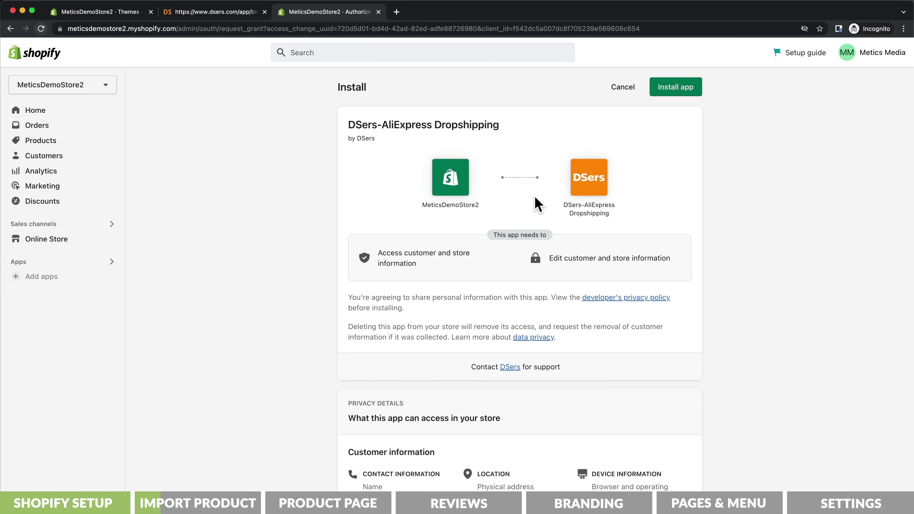
left_click(673, 94)
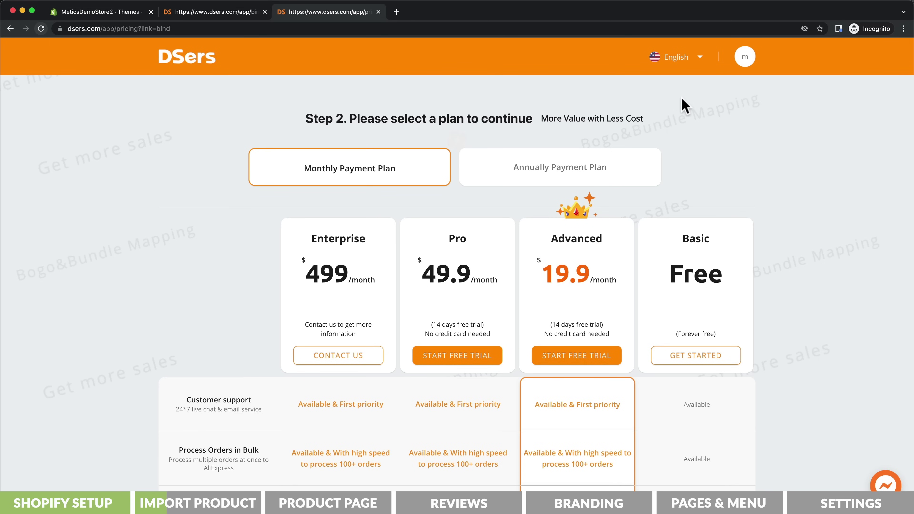
Choose the free Basic DSers plan and go through the introductory guide on importing products
left_click(689, 357)
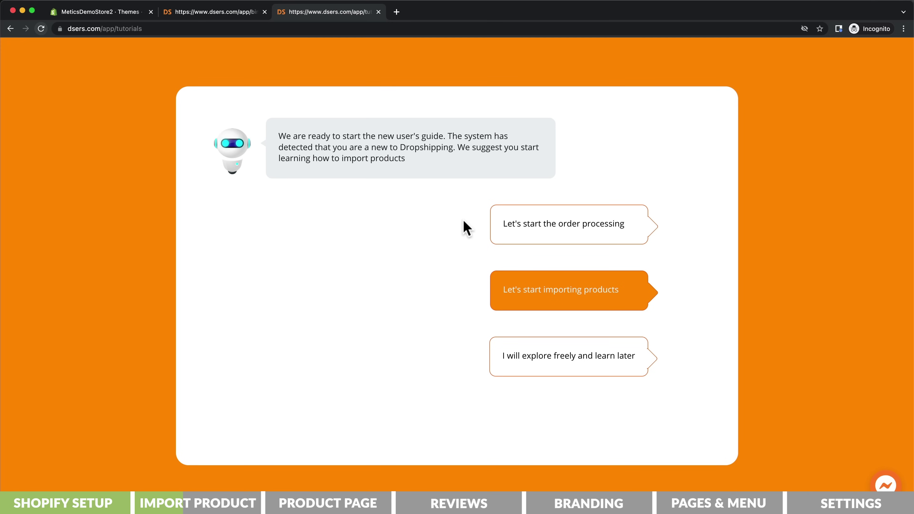
left_click(557, 302)
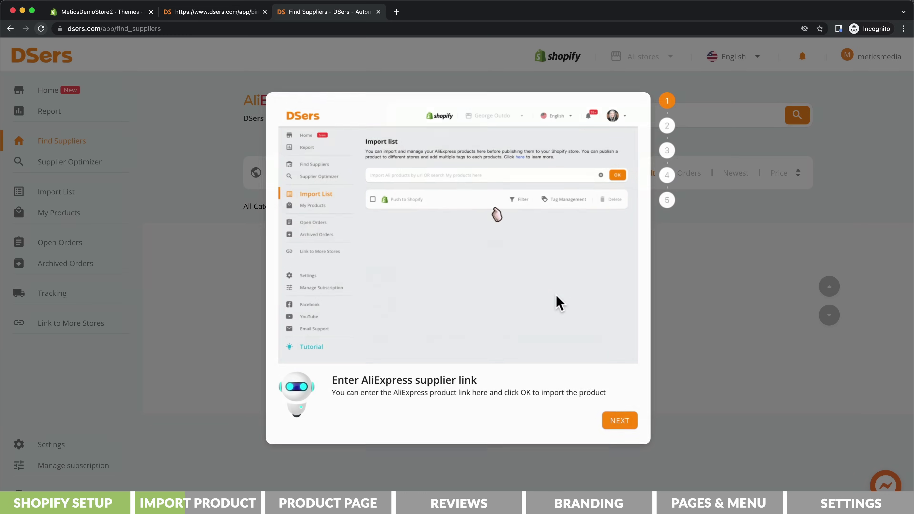
left_click(612, 422)
left_click(613, 422)
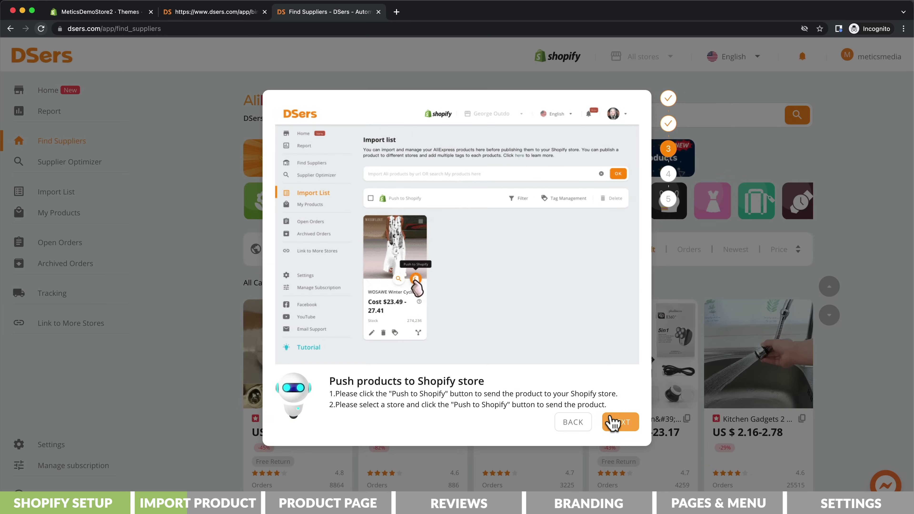
left_click(613, 423)
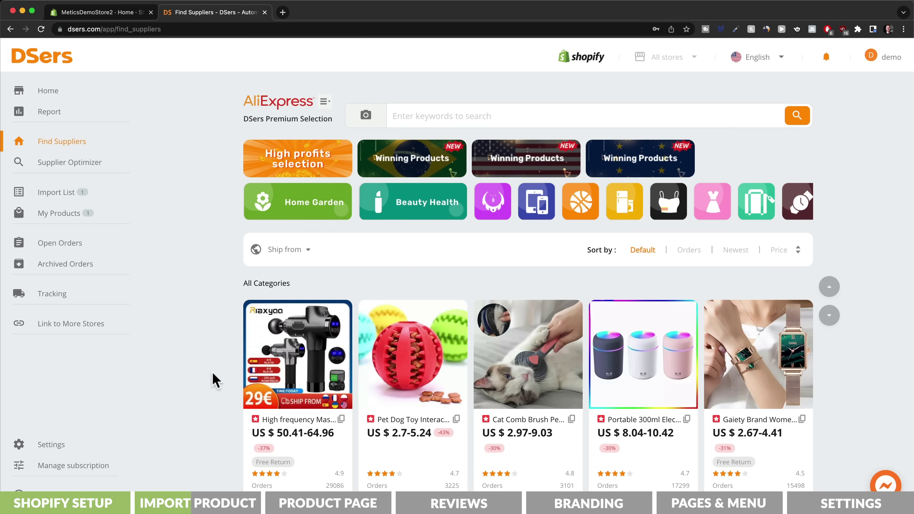
Install the DSers - AliExpress.com Product Importer Chrome extension through the link on the DSers home page
left_click(58, 96)
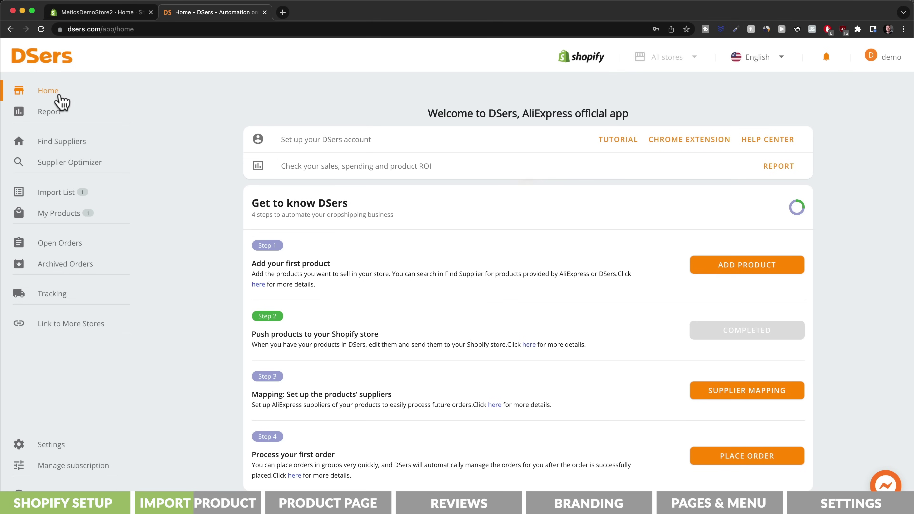
left_click(686, 144)
left_click(676, 133)
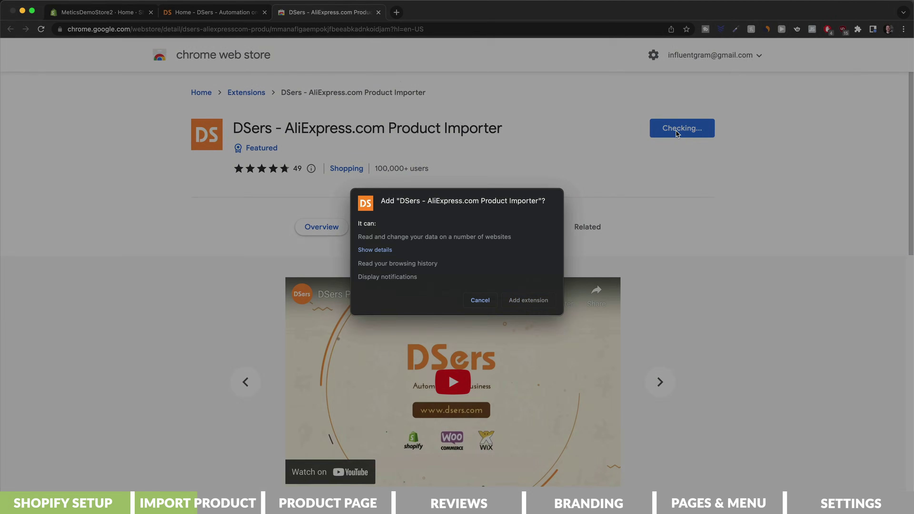
left_click(529, 306)
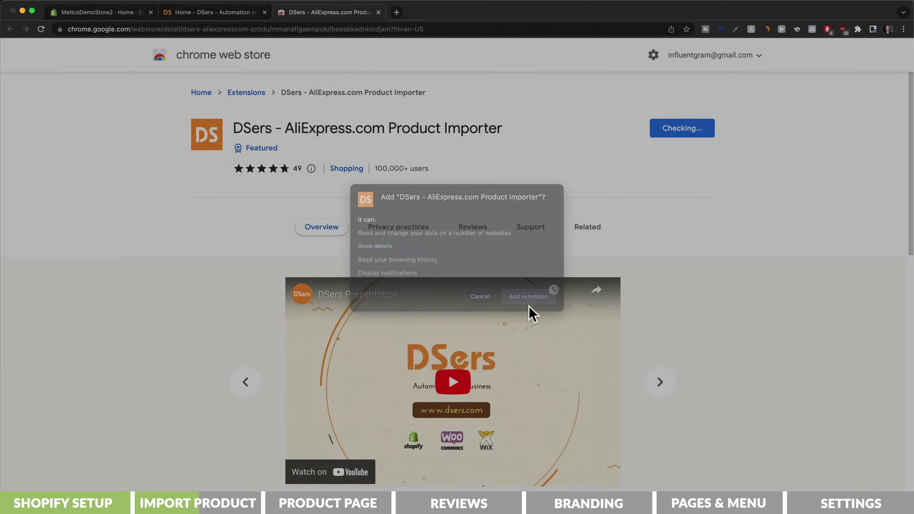
Pin the DSers - AliExpress.com Product Importer extension to the browser toolbar
left_click(858, 29)
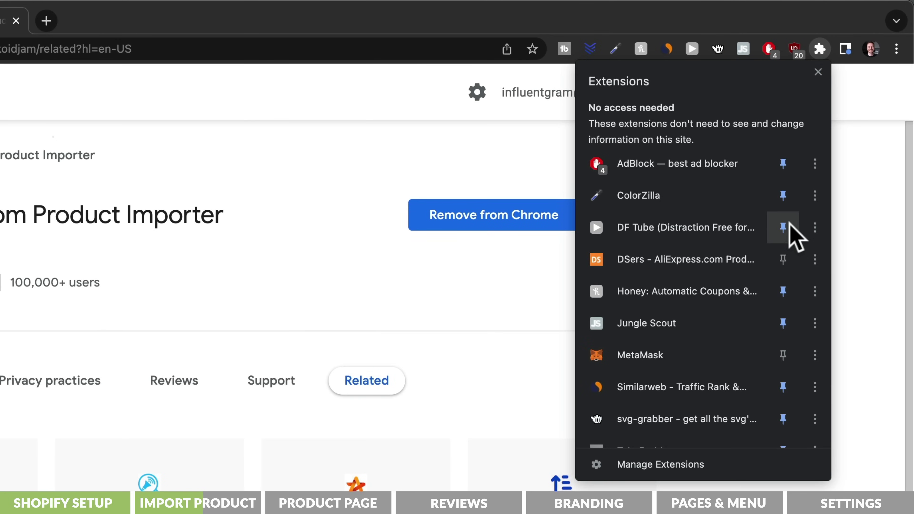
left_click(783, 260)
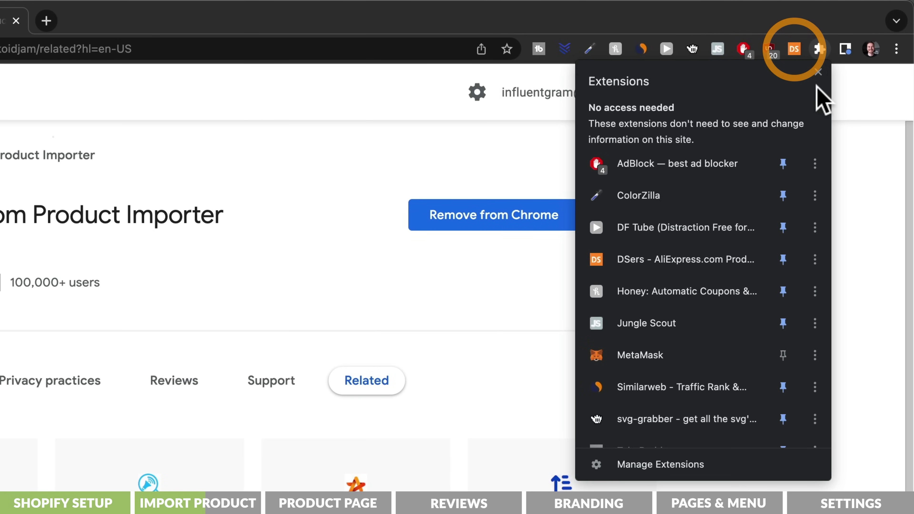
left_click(817, 73)
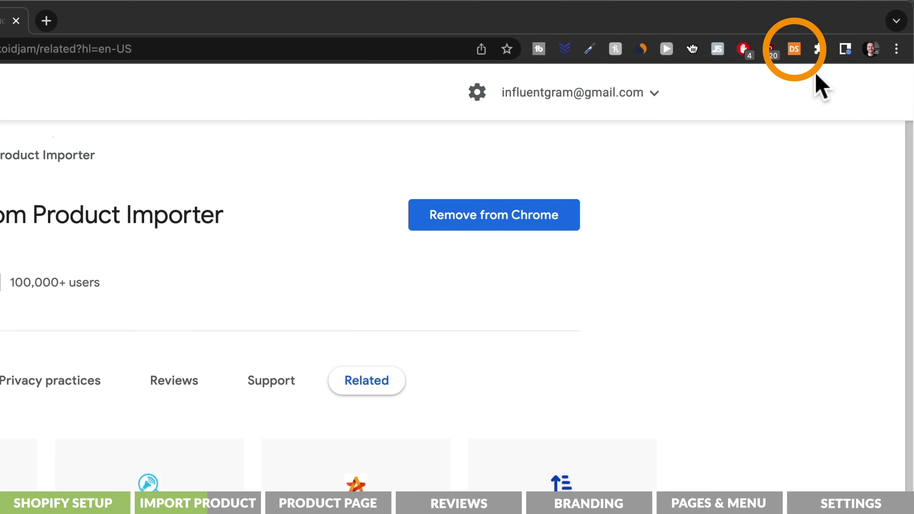
Open the DSers extension and follow its link to log in to the DSers account
left_click(795, 49)
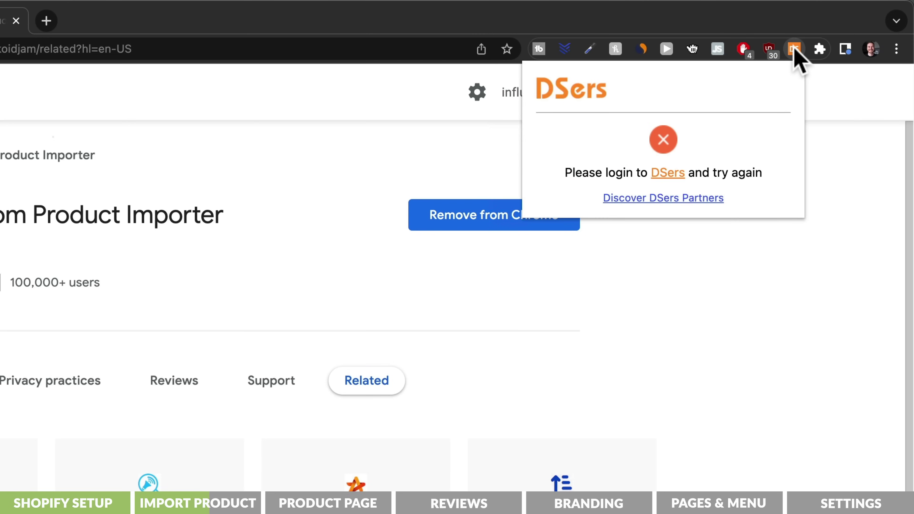
left_click(676, 174)
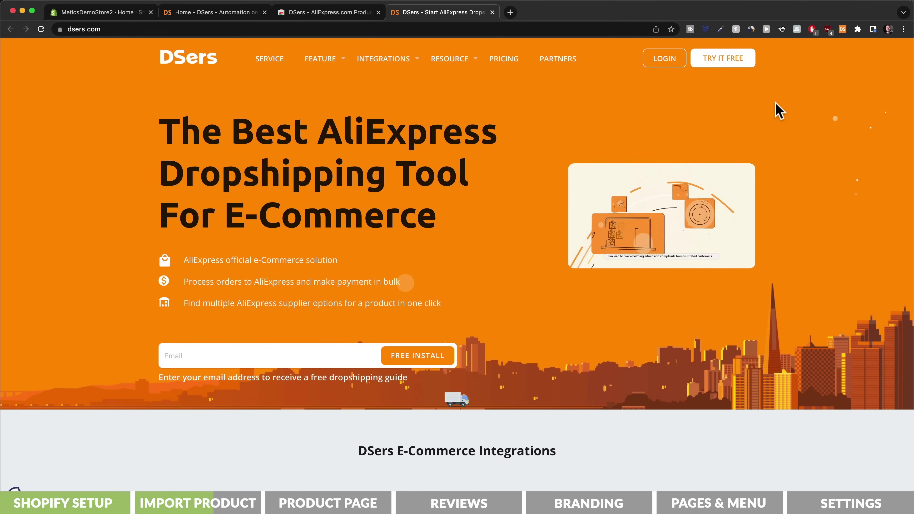
left_click(677, 60)
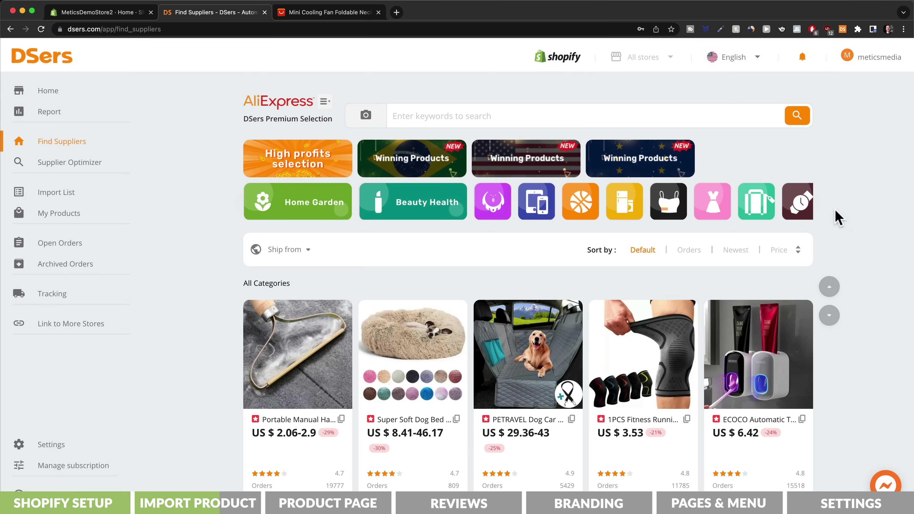
Add the Mini Cooling Fan Foldable Neck Hanging Fan from its AliExpress page to DSers
left_click(333, 13)
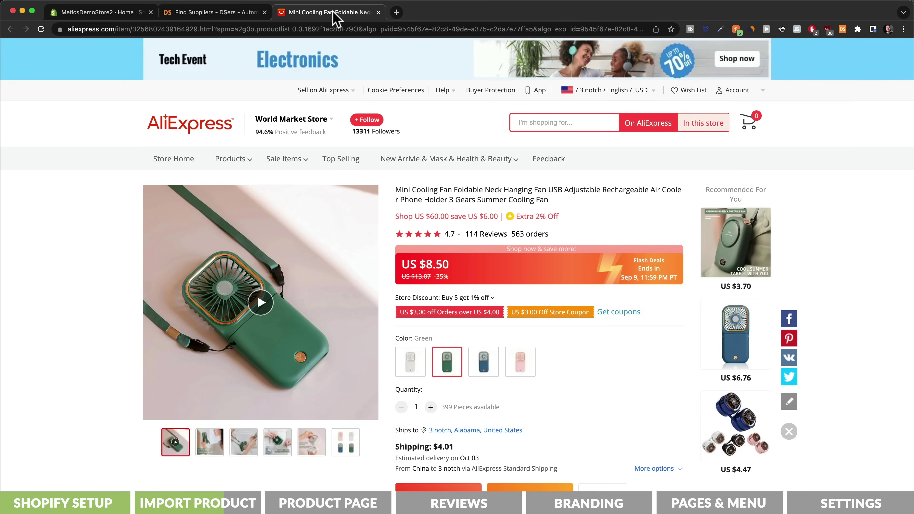
scroll(594, 204, "down", 4)
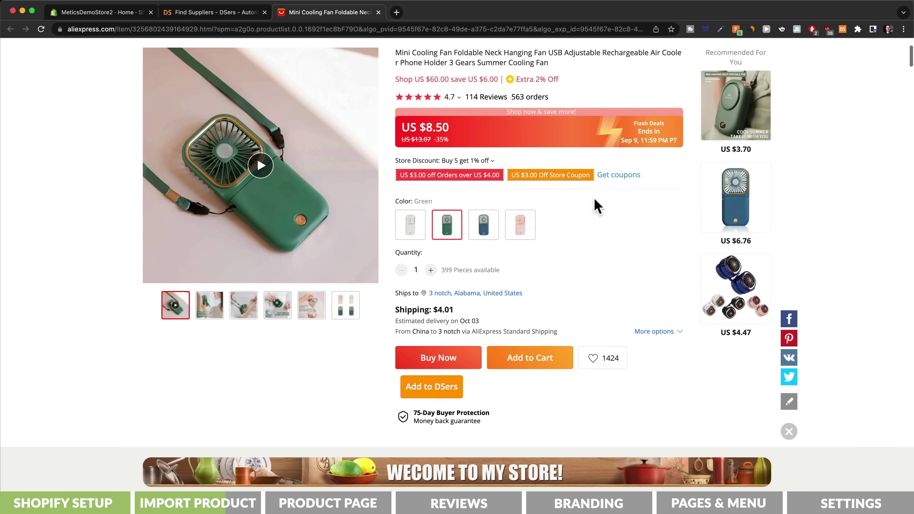
left_click(446, 394)
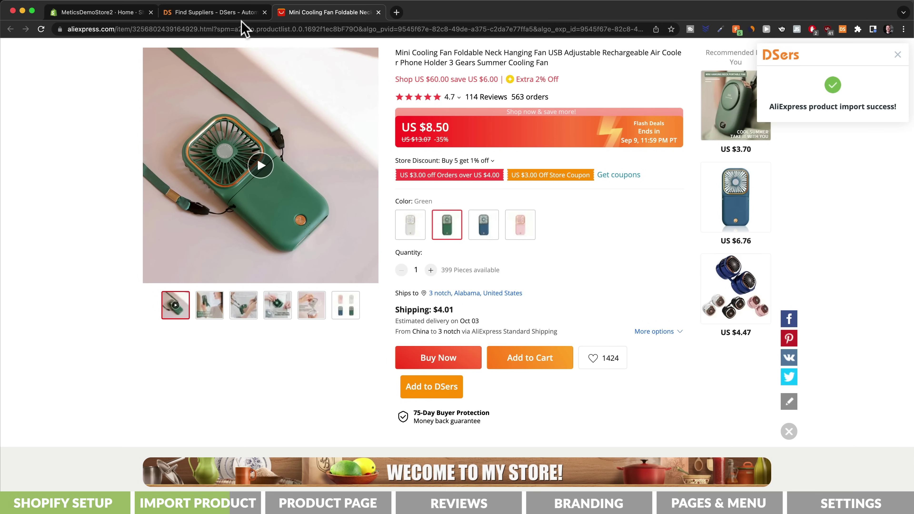
Return to DSers and open the Mini Cooling Fan in the import list for editing
left_click(242, 13)
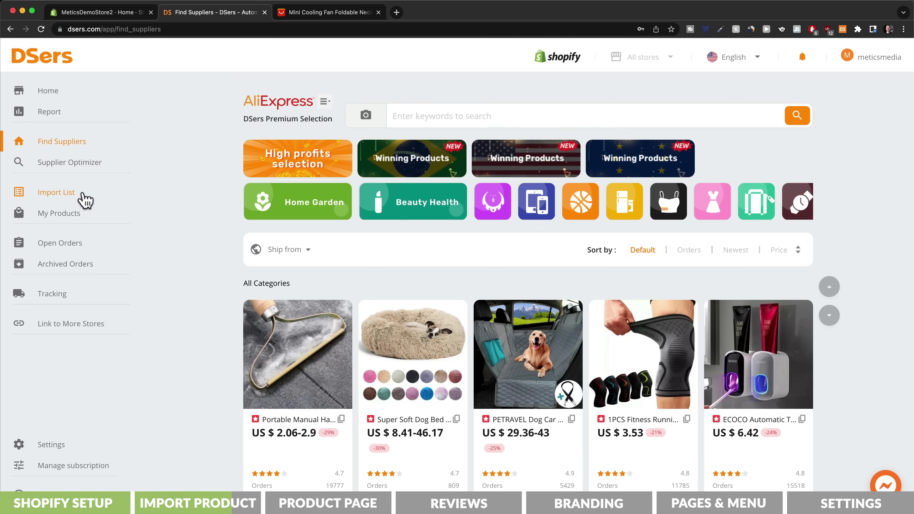
left_click(85, 201)
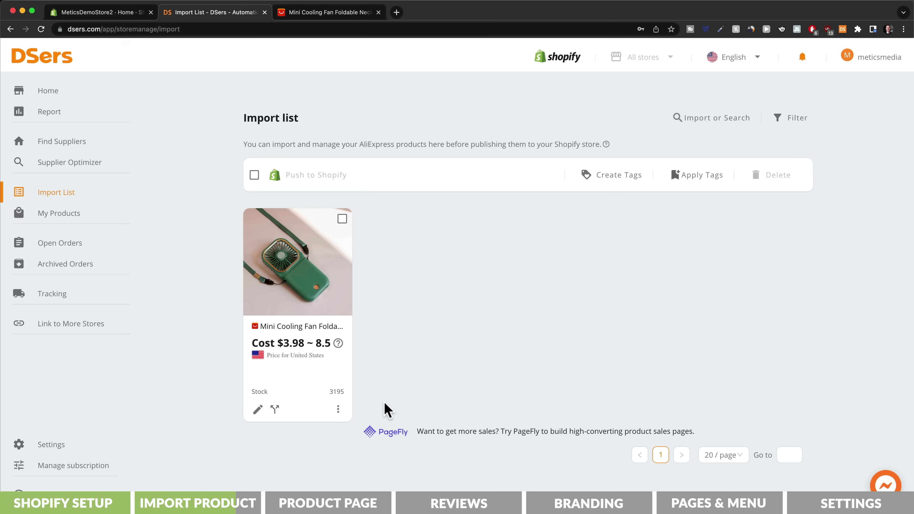
left_click(255, 410)
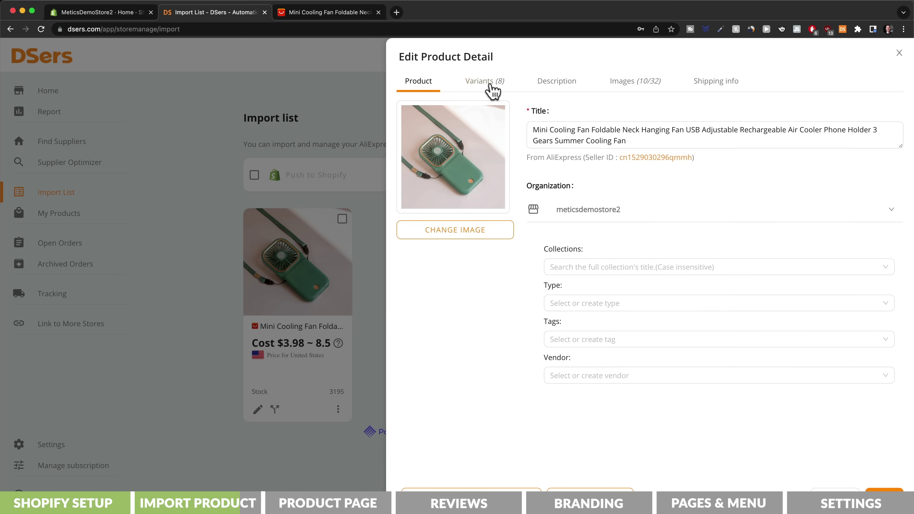
Delete all the variants that ship from China, keep the four United States ones, and save the product
left_click(490, 83)
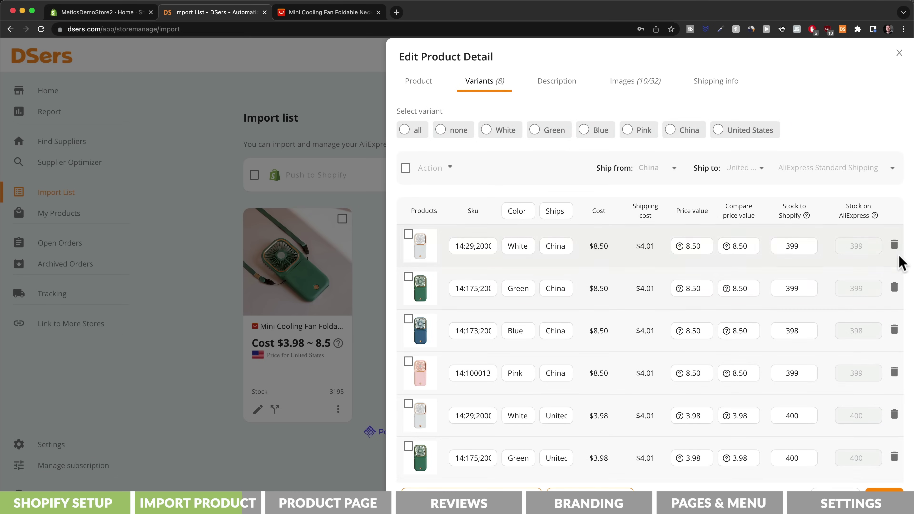
left_click(895, 248)
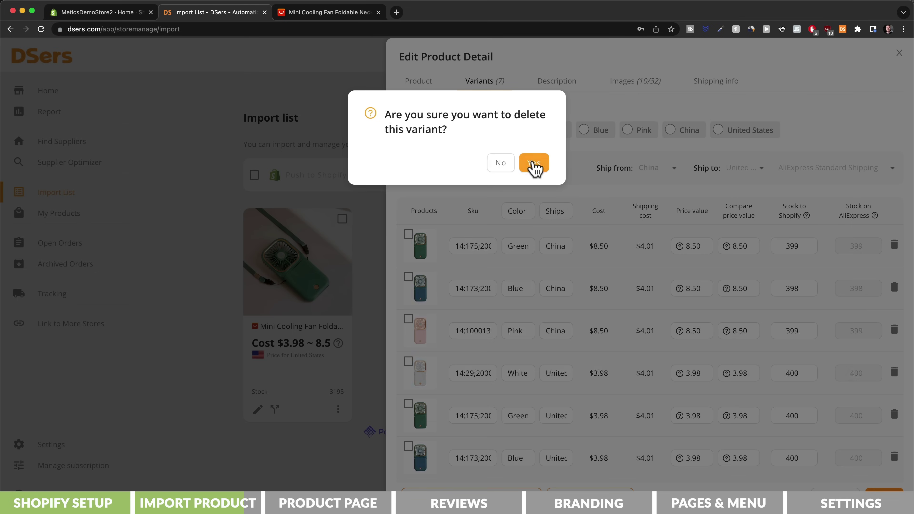
left_click(533, 163)
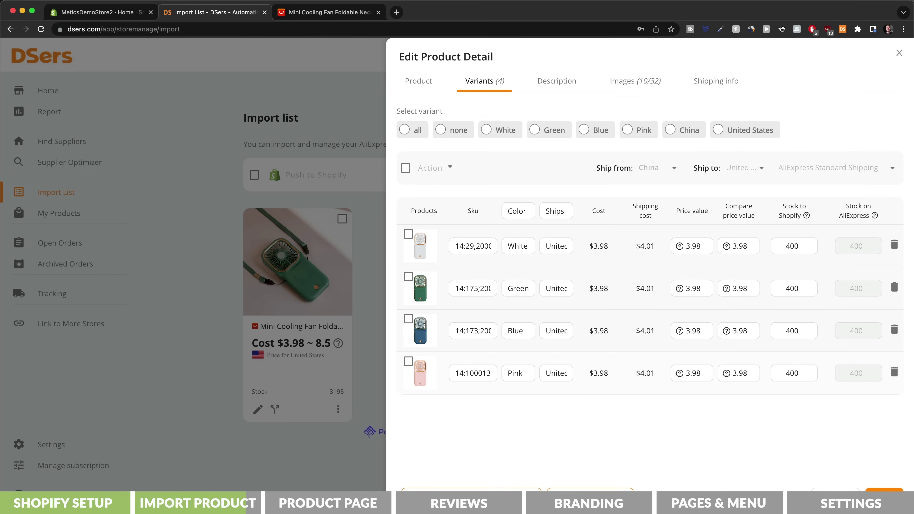
left_click(885, 491)
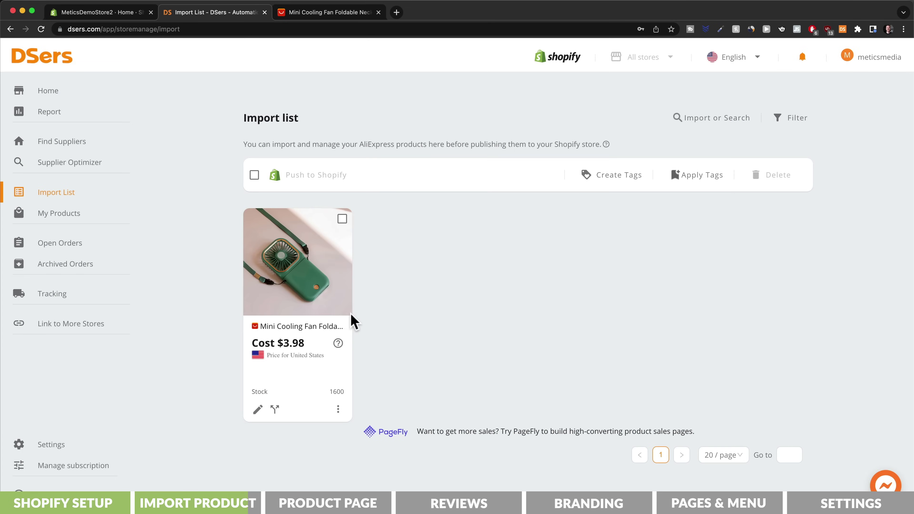
Push the Mini Cooling Fan to the meticsdemostore2 Shopify store and also publish it to the Online Store
left_click(336, 318)
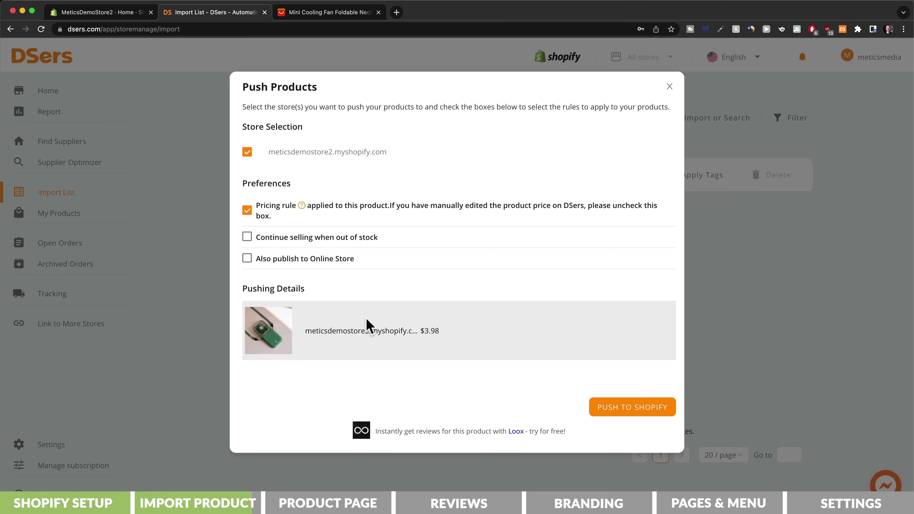
left_click(248, 259)
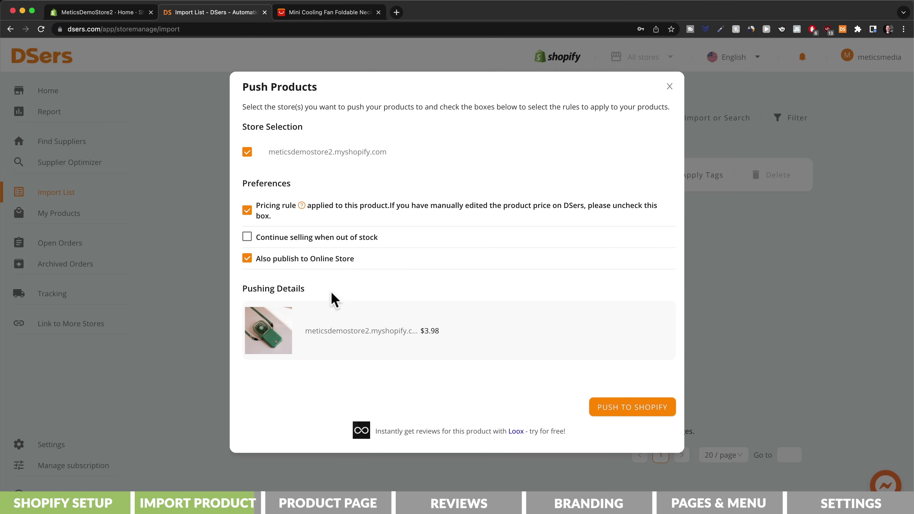
left_click(631, 414)
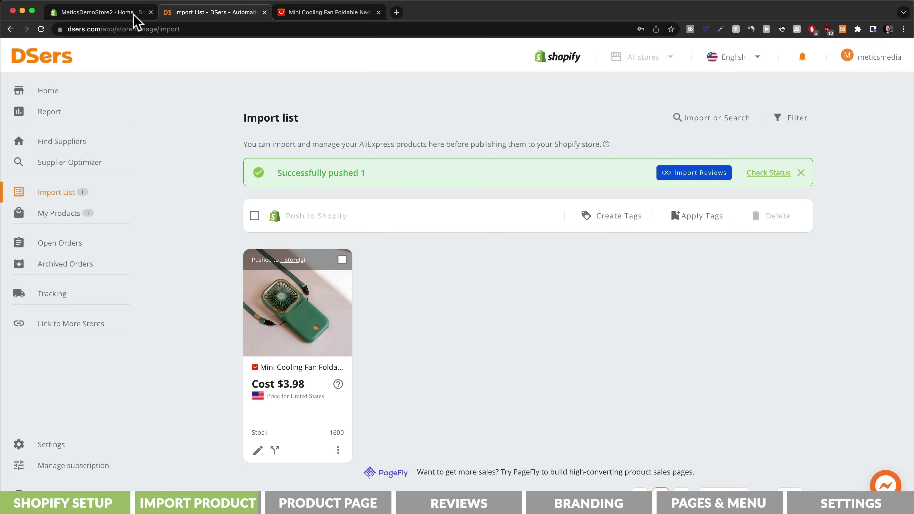
Switch to the Shopify admin and open the imported Mini Cooling Fan from the product list
left_click(134, 14)
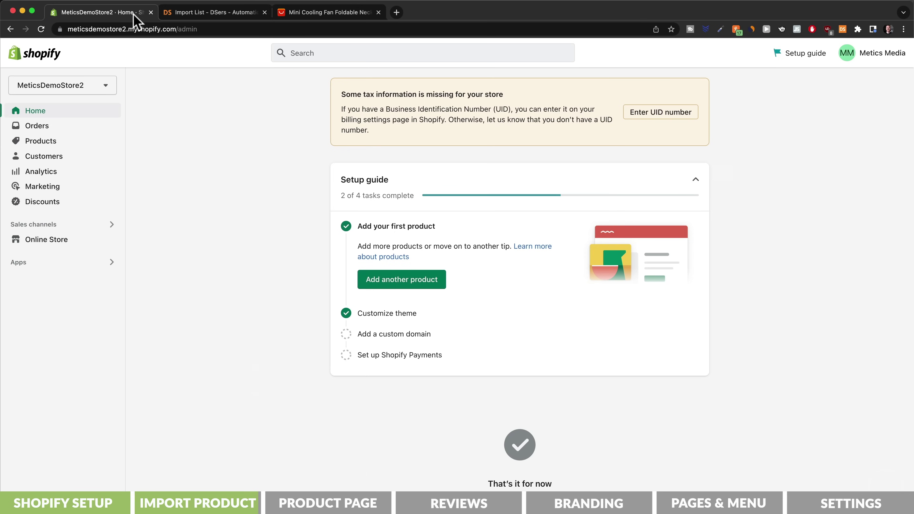
left_click(59, 144)
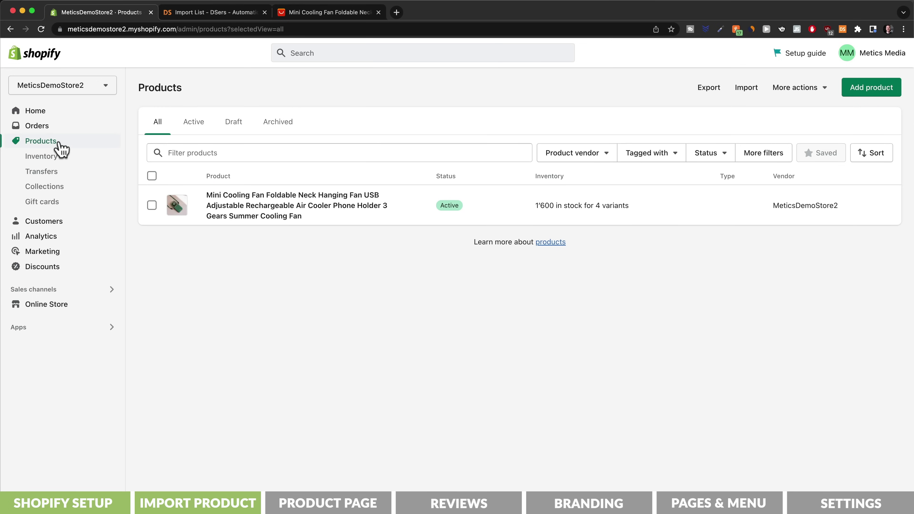
left_click(369, 211)
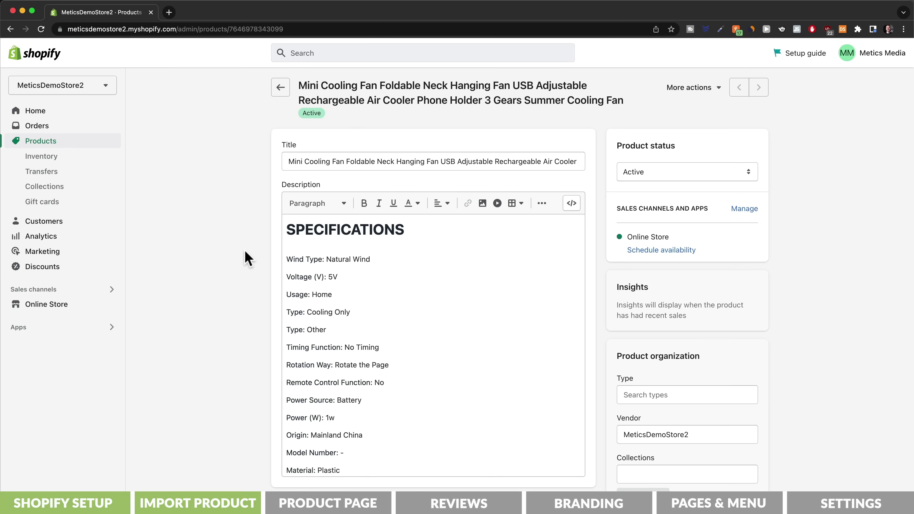
Clear the product's imported title and its whole specifications description
left_click(337, 162)
key("super+a")
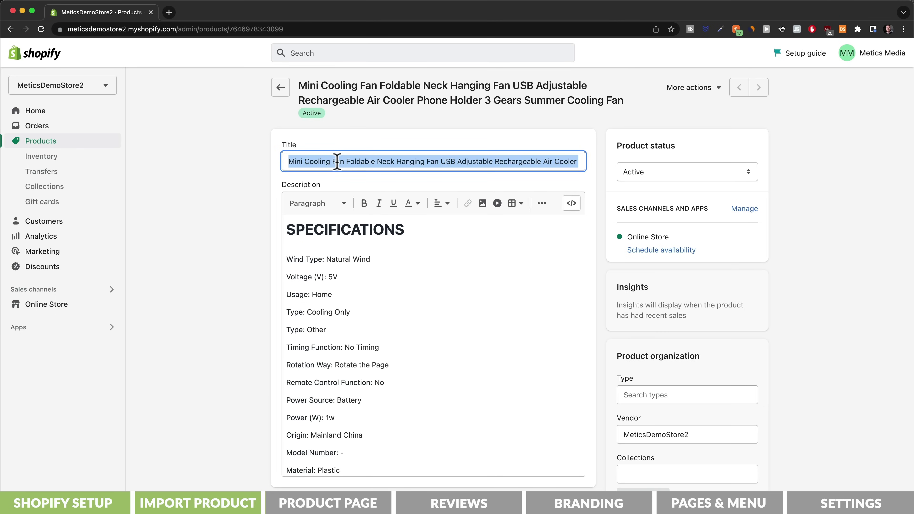
key("BackSpace")
key("super+a")
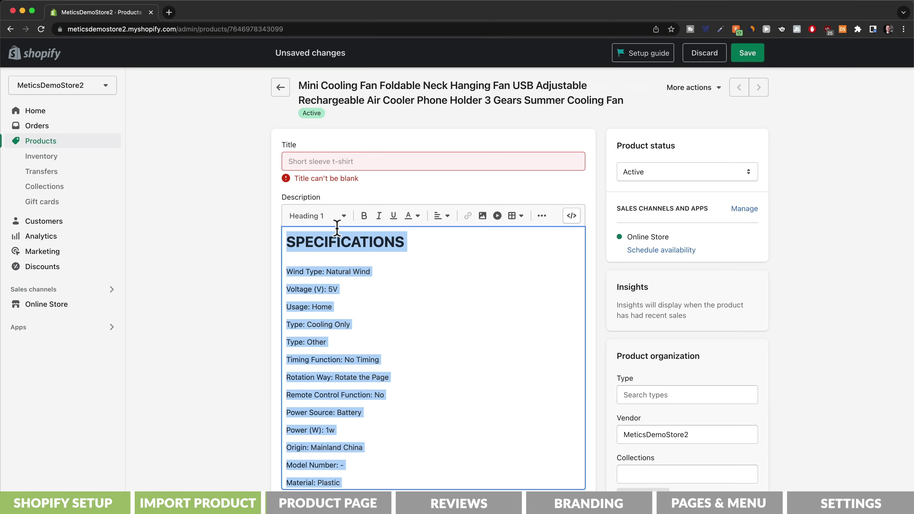
key("BackSpace")
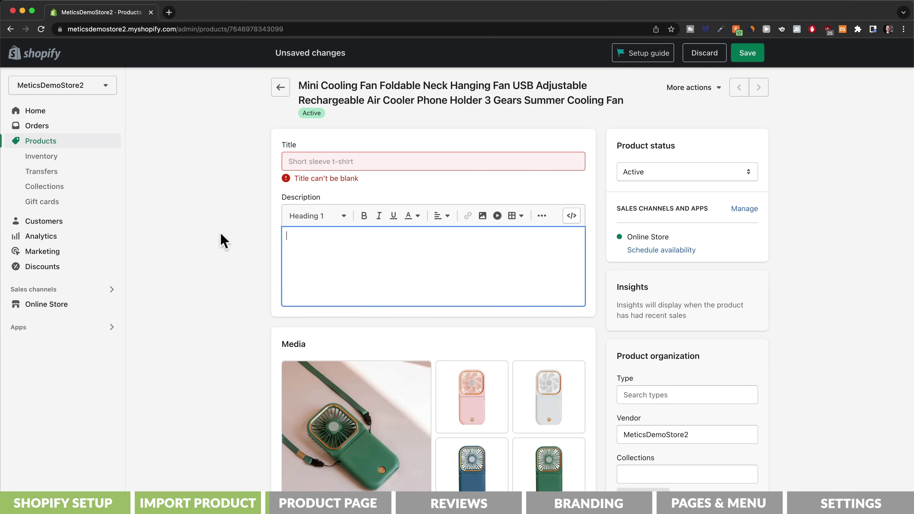
Generate business name ideas on namelix.com for the keywords "cool fan"
type("cool")
type(" fa")
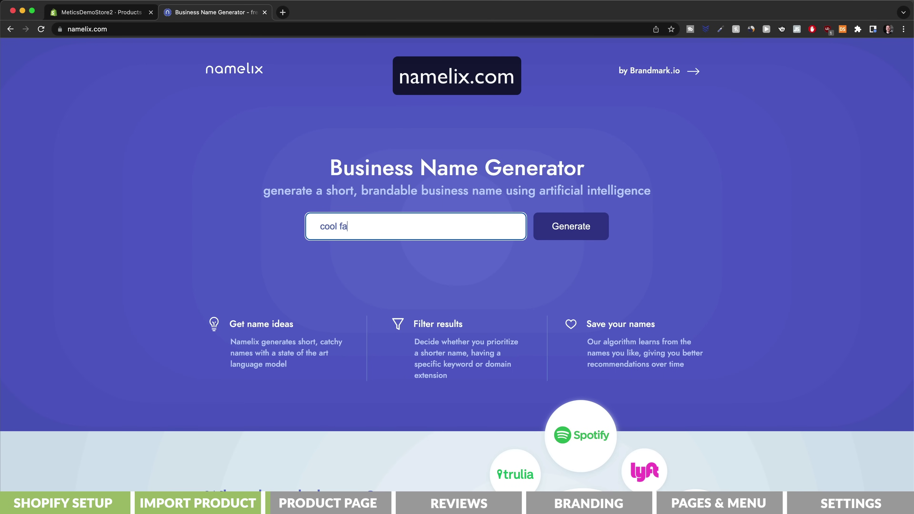
type("n")
left_click(570, 232)
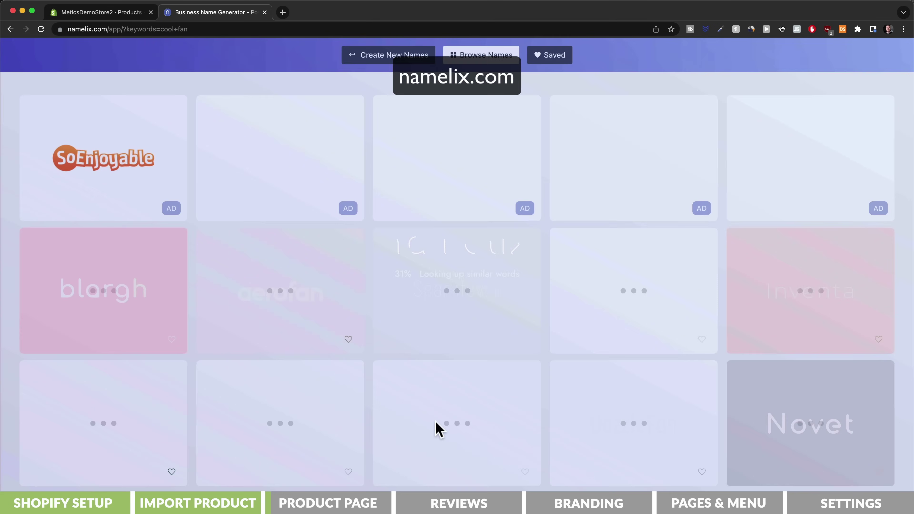
type("asyfan")
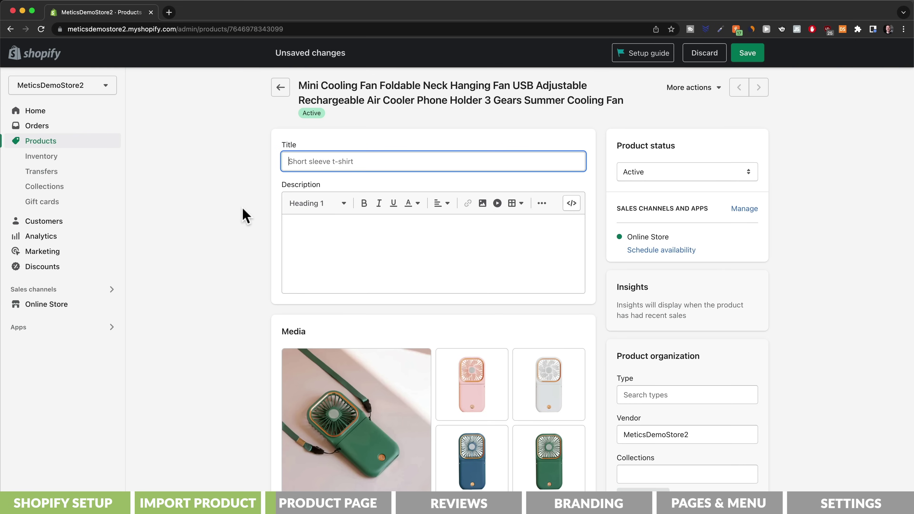
Title the Shopify product "MyEasyBreeze™ Mini Cooling Fan"
type("MyEasyBreeze™ Mini Cooling Fan")
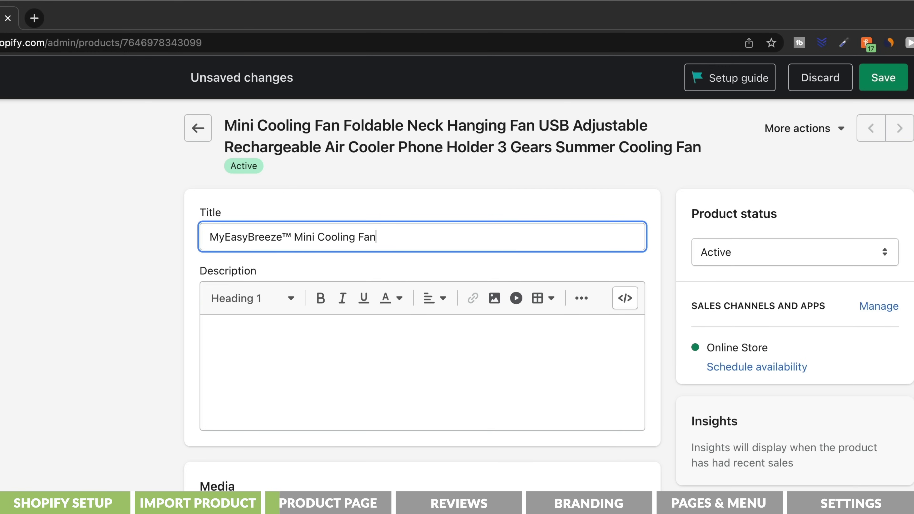
Switch to the MyEasyBreeze Copy2 Google Doc and review its benefits, objections, section texts and matching images
key("ctrl+Tab")
scroll(582, 250, "down", 5)
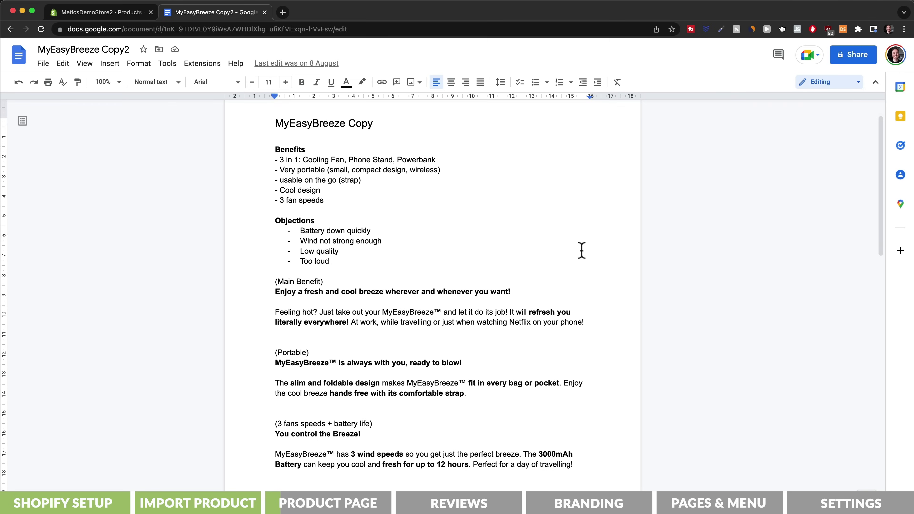
scroll(582, 250, "down", 2)
scroll(582, 250, "down", 6)
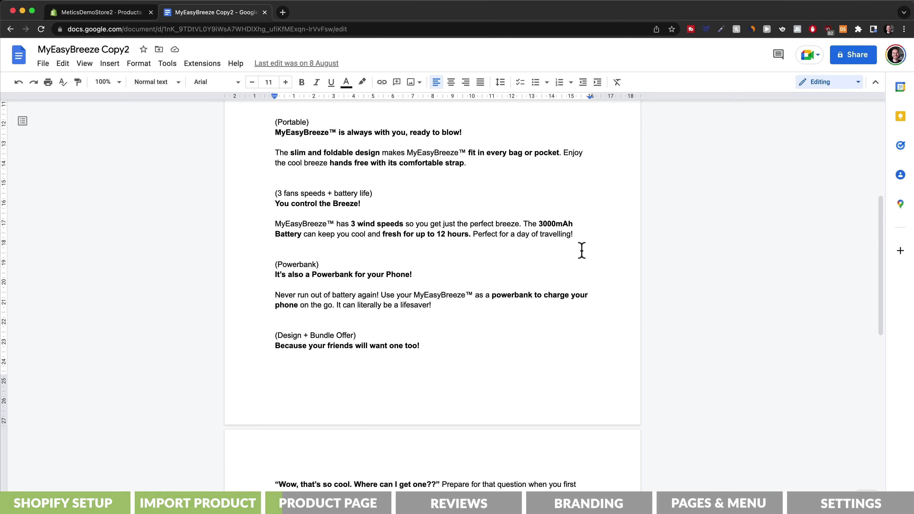
scroll(582, 250, "down", 8)
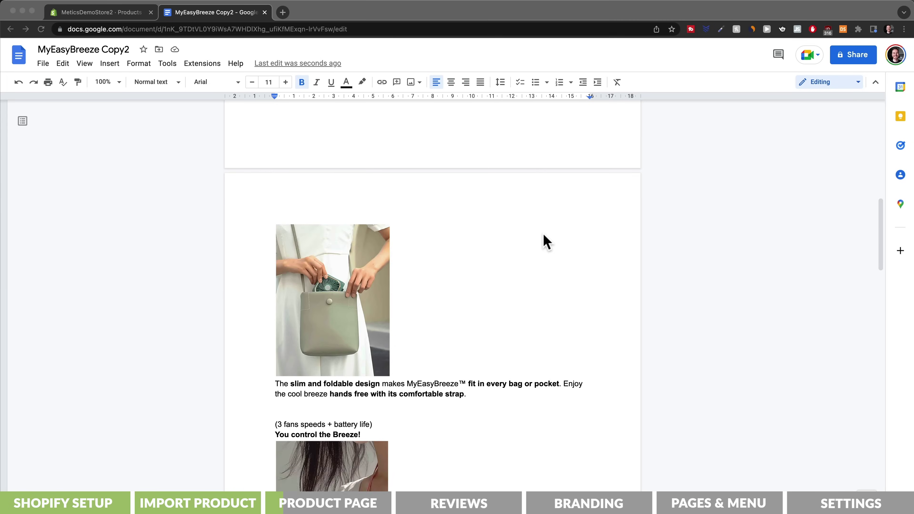
scroll(543, 242, "down", 9)
scroll(544, 241, "down", 10)
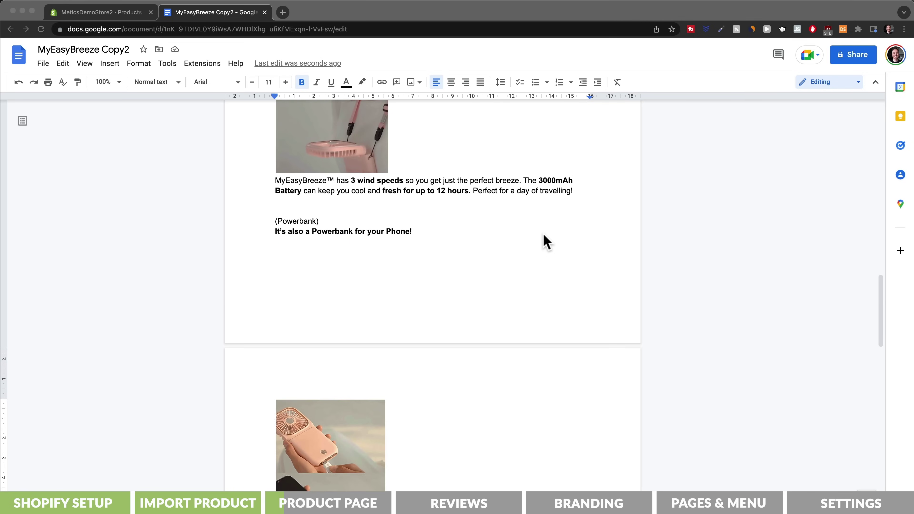
scroll(544, 241, "down", 8)
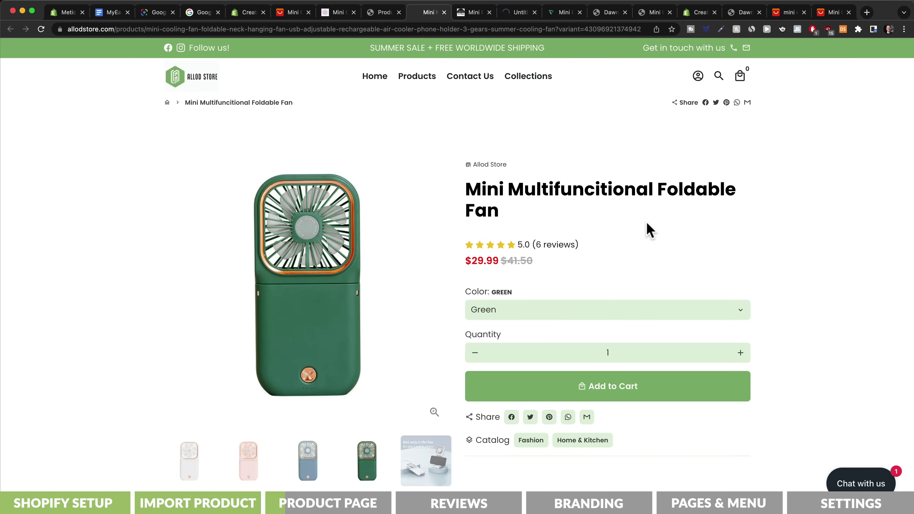
Examine how the Allod Store, Amazon and Spend to Buy pages present the foldable fan in images and text
scroll(651, 233, "down", 15)
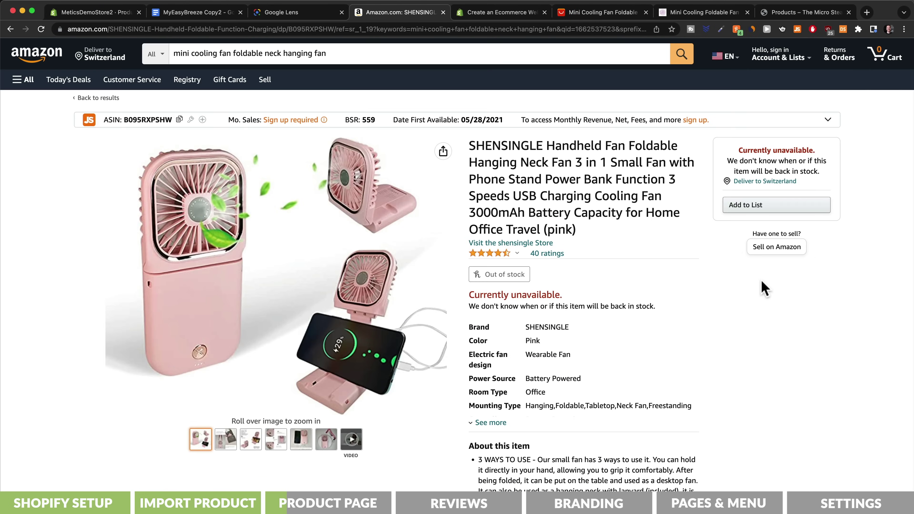
scroll(764, 288, "down", 15)
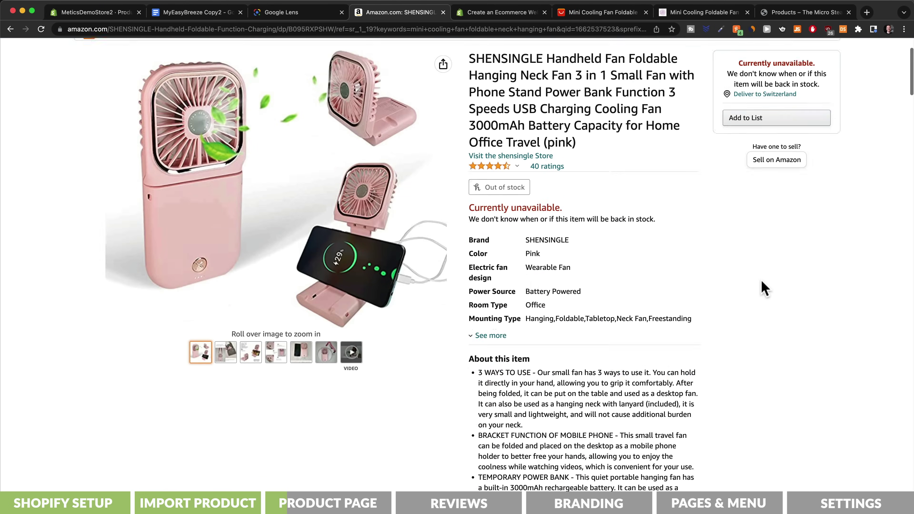
scroll(763, 289, "down", 5)
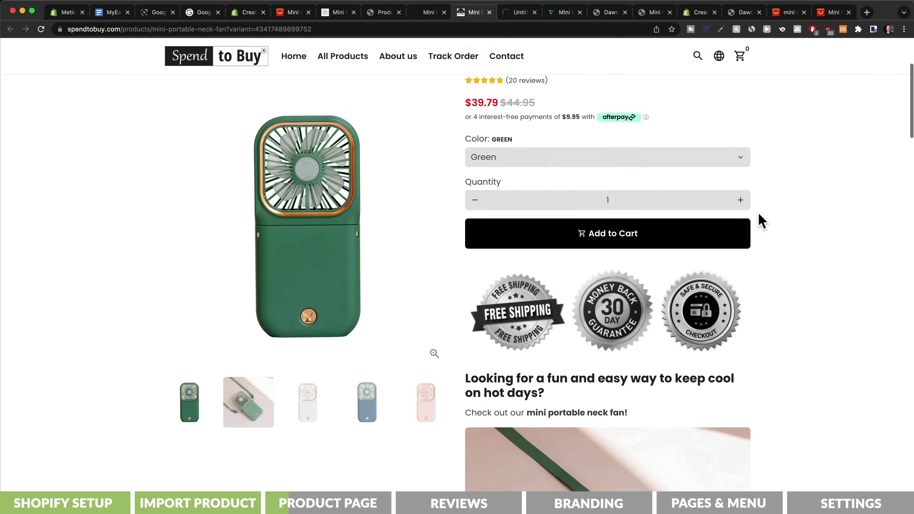
scroll(762, 221, "down", 10)
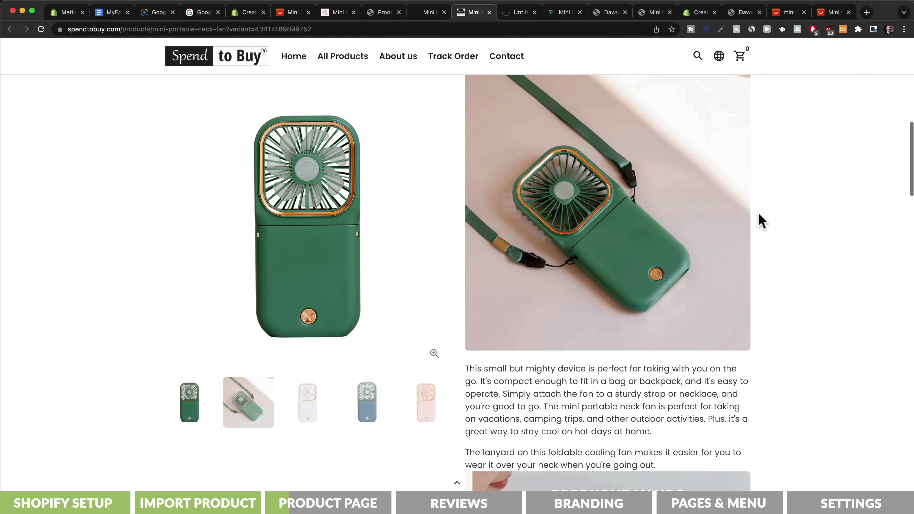
scroll(762, 220, "down", 12)
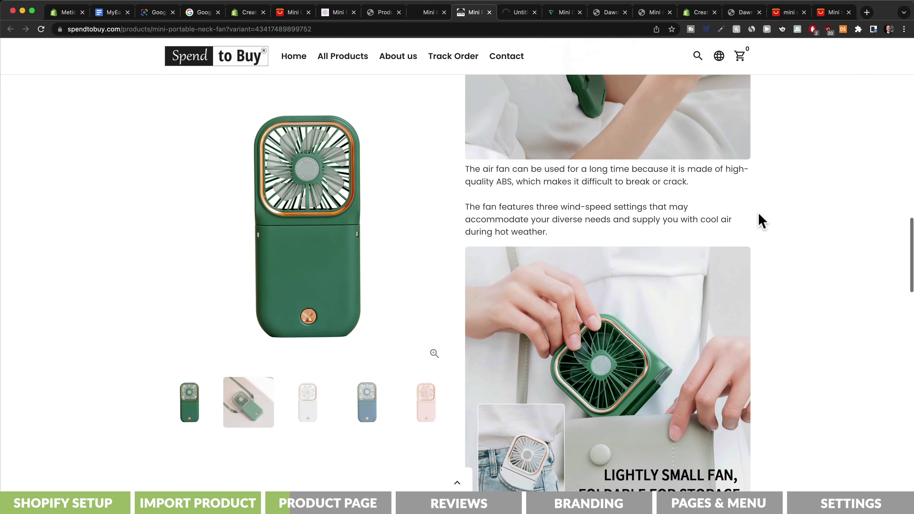
scroll(762, 220, "down", 15)
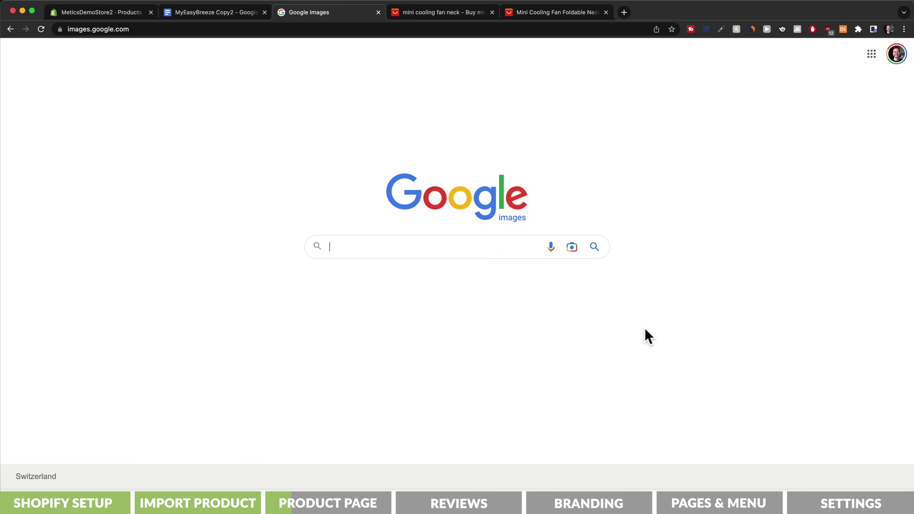
Capture the four-color fan image from the AliExpress page and search for it with Google Lens
left_click(573, 249)
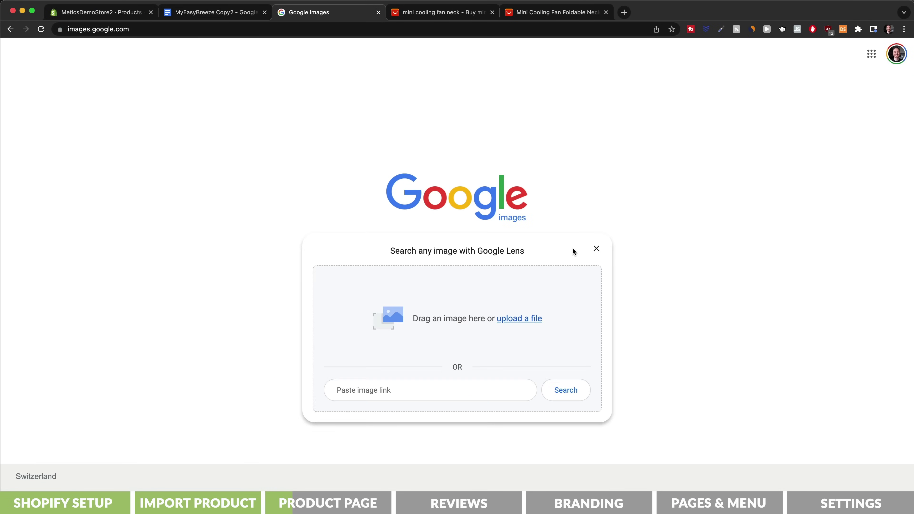
key("super+5")
key("super+shift+4")
left_click_drag(157, 182, 368, 412)
key("super+3")
left_click_drag(828, 451, 453, 341)
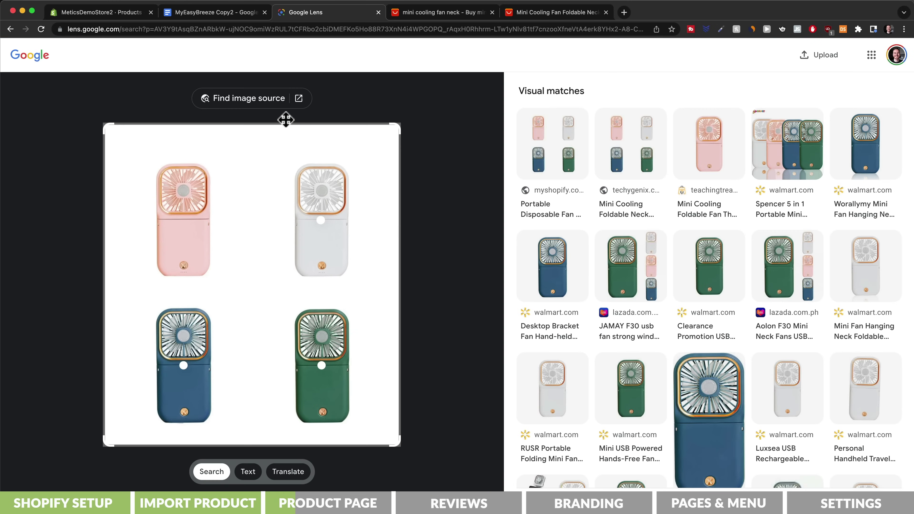
Find the image's source pages and open the COTOOY, second AliExpress and Delight By Danielle results in new tabs
left_click(270, 105)
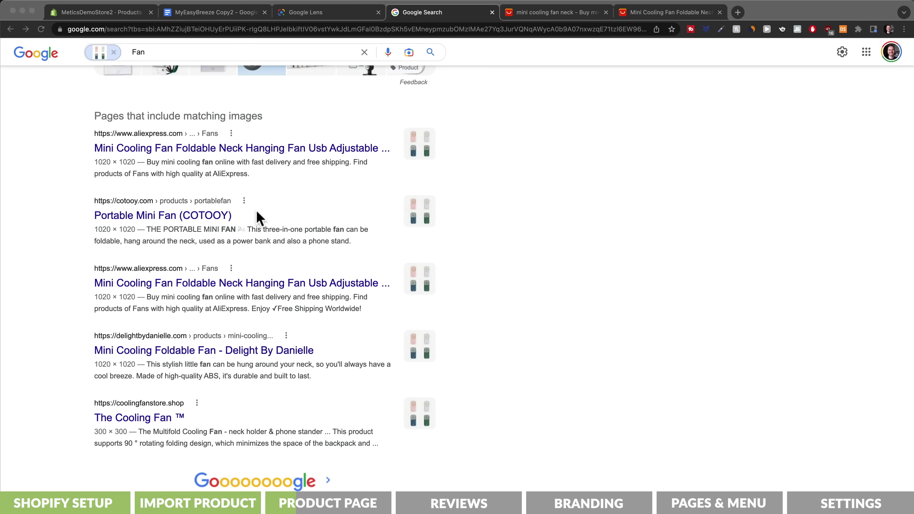
left_click(212, 216, "super")
left_click(227, 284, "super")
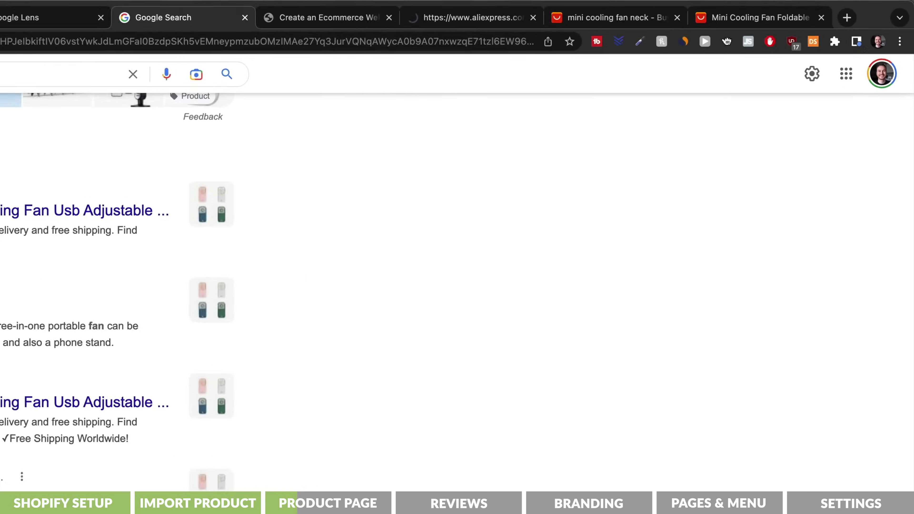
left_click(216, 350, "super")
Read the fan's customer reviews on its AliExpress page and on the Amazon listing
scroll(457, 299, "up", 2)
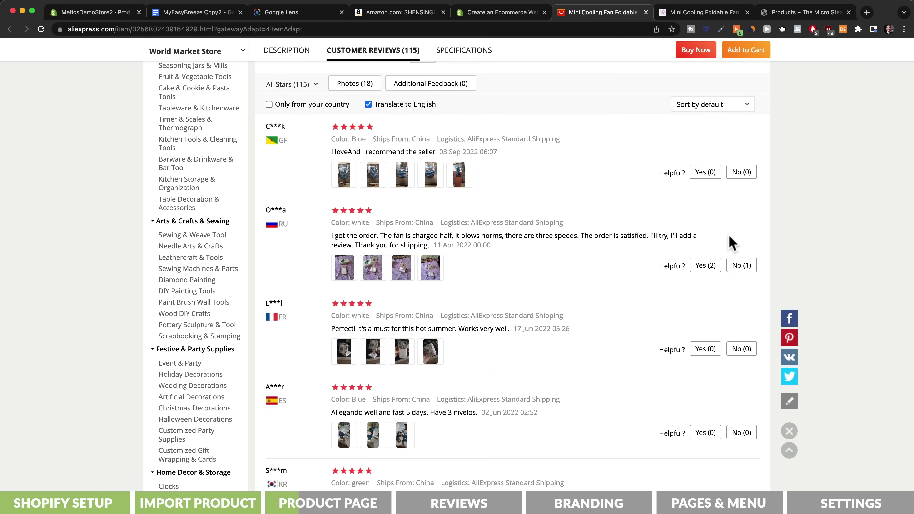
scroll(730, 236, "down", 3)
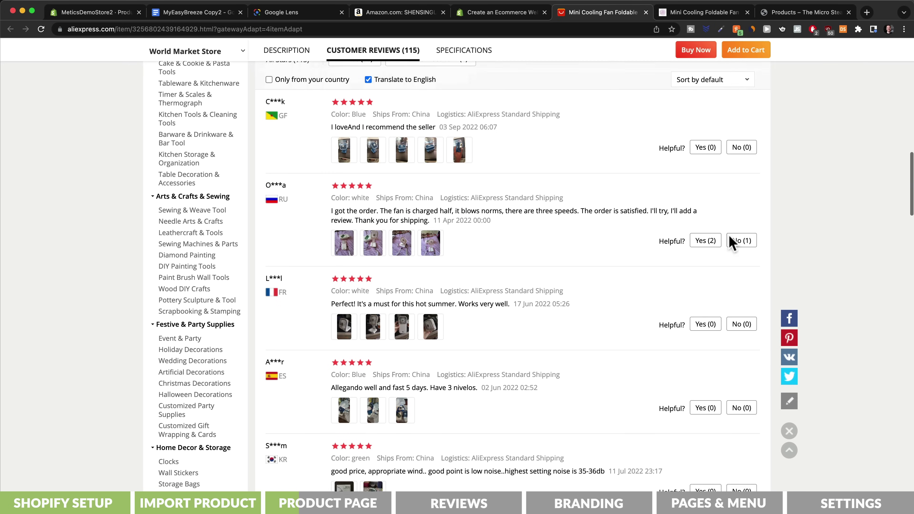
key("super+4")
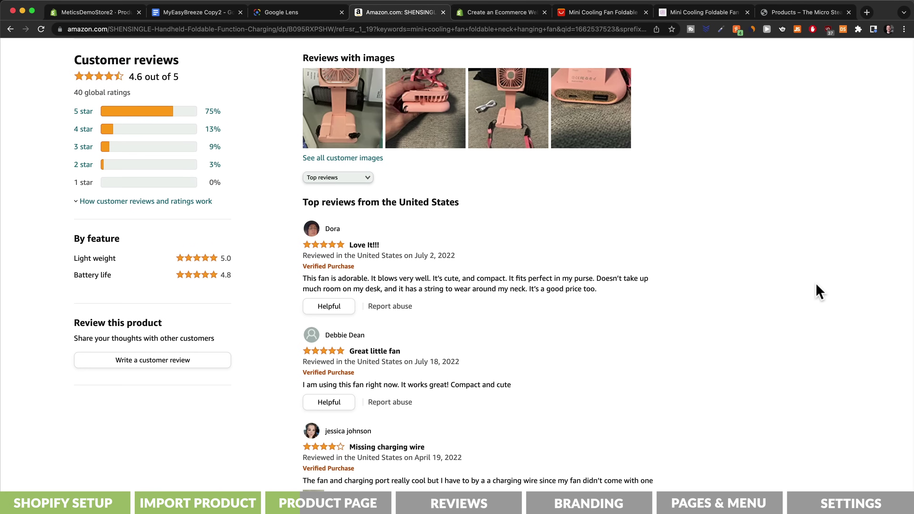
Read the top Amazon customer reviews and skim through the fan's product video on its AliExpress page
scroll(816, 290, "down", 3)
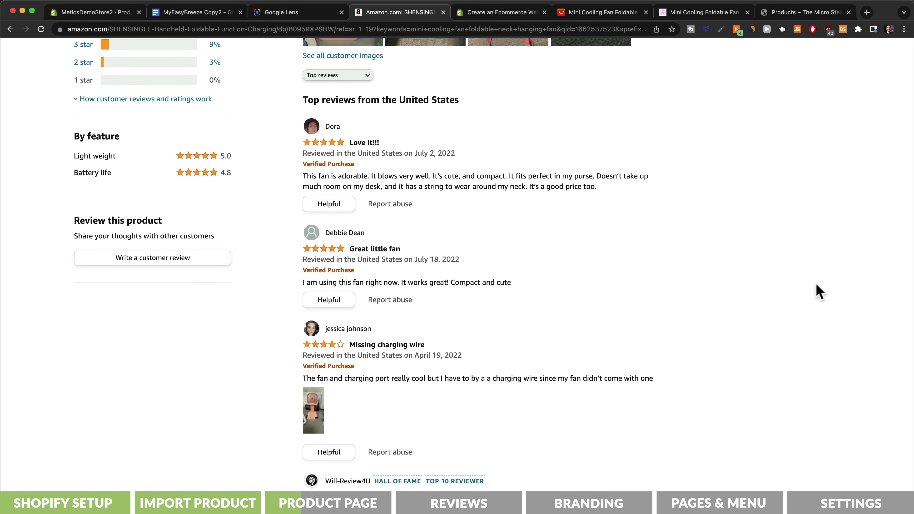
scroll(820, 292, "down", 3)
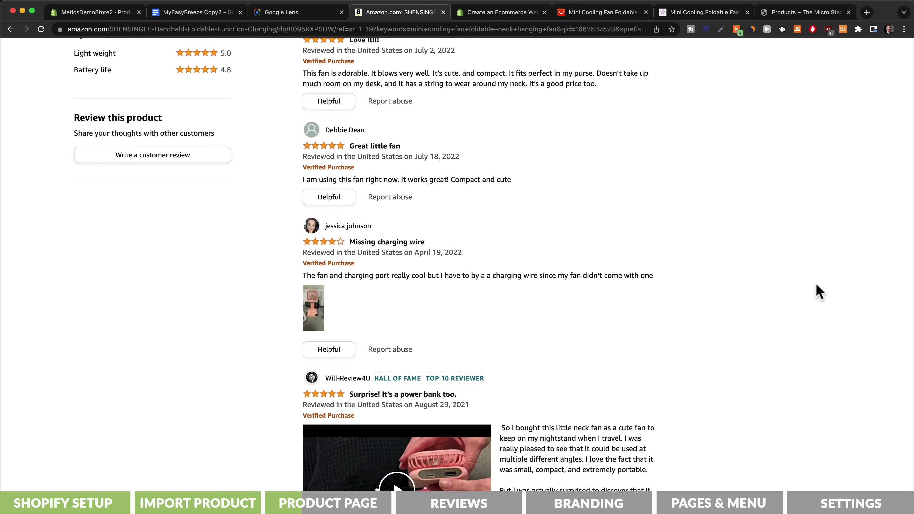
scroll(820, 292, "down", 1)
key("super+6")
left_click_drag(157, 394, 216, 395)
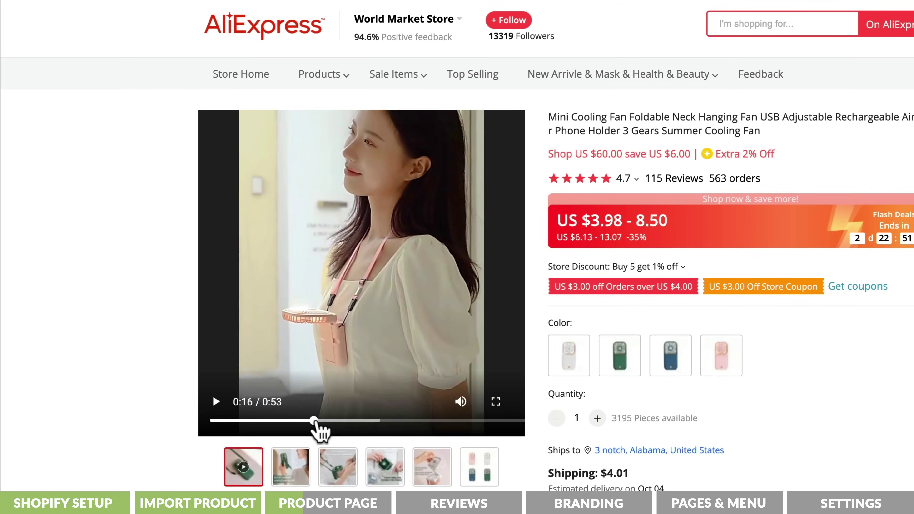
left_click_drag(316, 427, 369, 426)
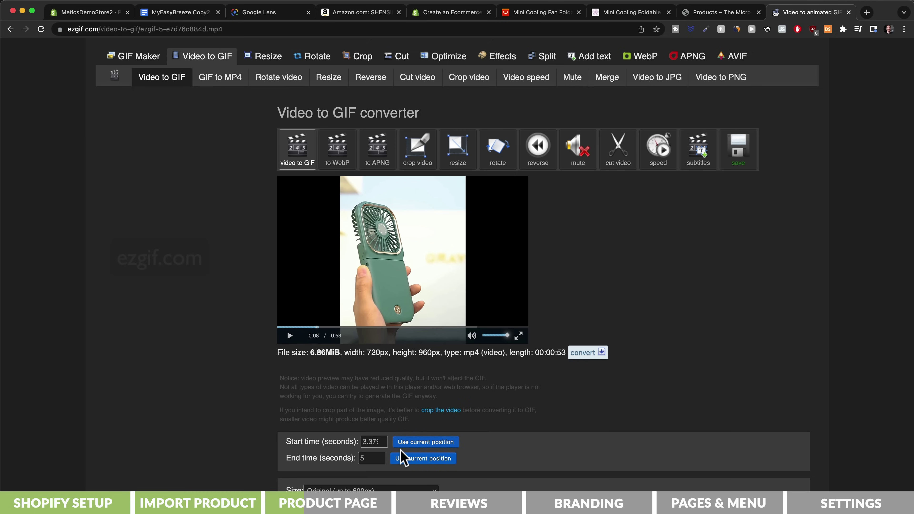
Set the clip's end time to the current video position in ezgif and convert the fan video to a GIF
left_click(403, 459)
scroll(515, 394, "down", 6)
left_click(320, 337)
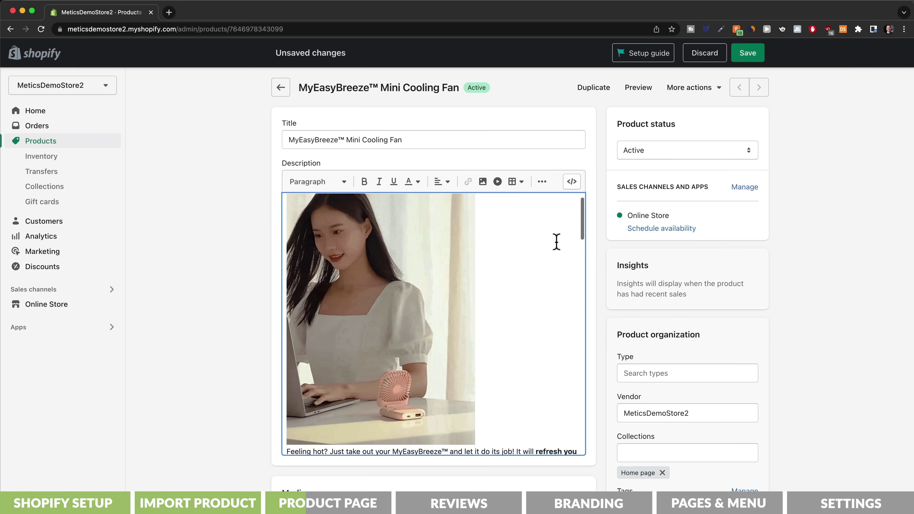
Review the MyEasyBreeze product description in Shopify and format its opening "cool breeze wherever and whenever you want!" line as Heading 3
scroll(557, 241, "down", 10)
scroll(557, 242, "down", 8)
scroll(557, 241, "down", 8)
scroll(557, 241, "down", 4)
scroll(556, 241, "up", 20)
left_click_drag(286, 203, 490, 210)
left_click(340, 182)
left_click(325, 283)
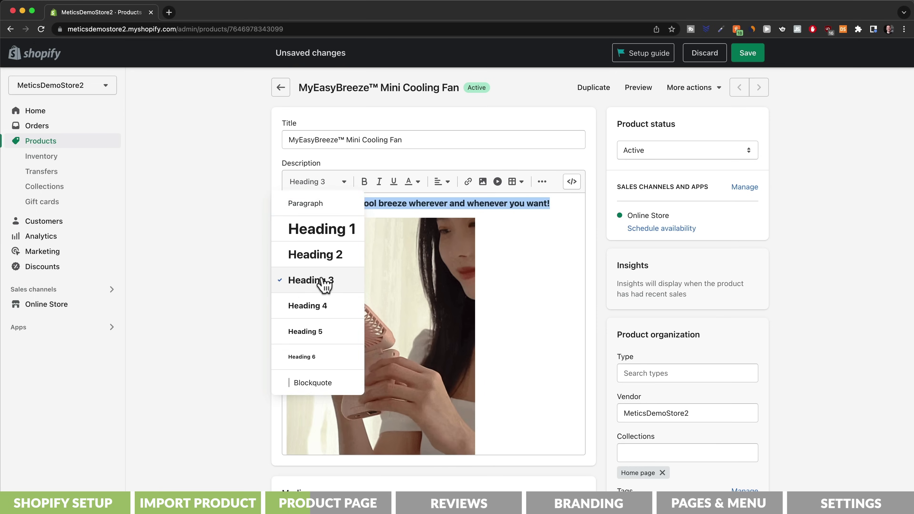
Center-align the description's opening heading and the fan image directly below it
left_click(439, 181)
left_click(441, 215)
left_click(427, 289)
left_click(440, 181)
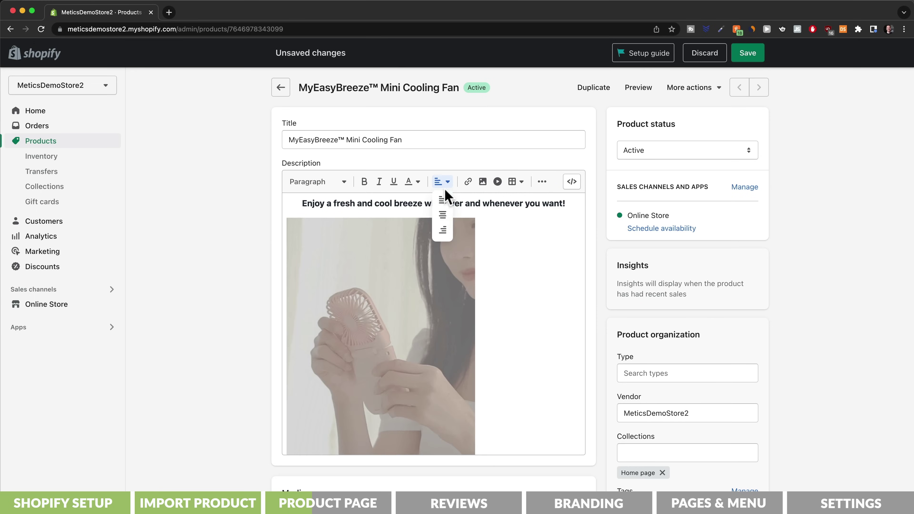
left_click(442, 215)
scroll(547, 360, "down", 8)
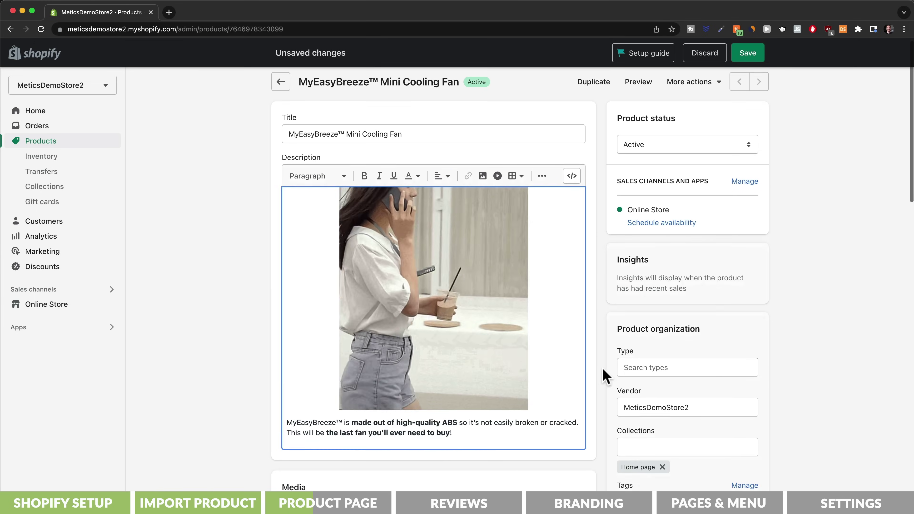
Look through the Google Lens results for more images of the foldable fan, then return to the product's media
scroll(606, 376, "down", 5)
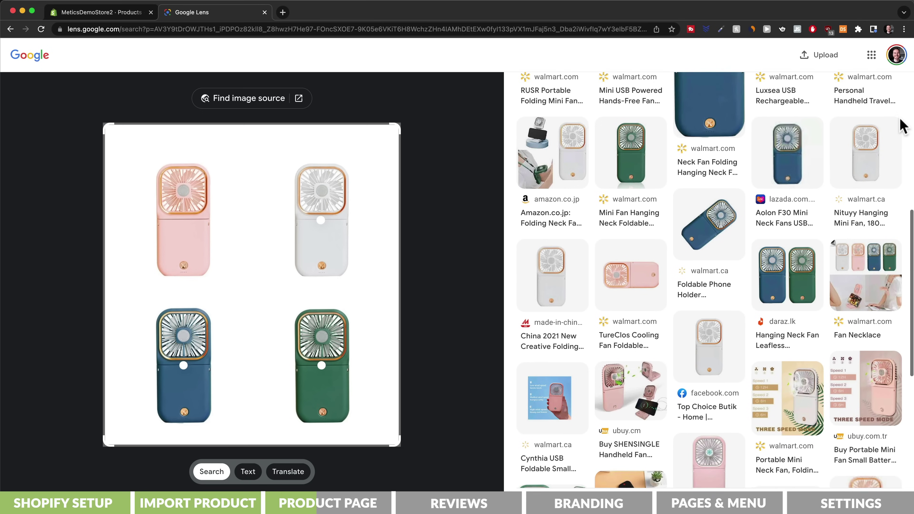
scroll(901, 122, "down", 6)
scroll(901, 122, "down", 5)
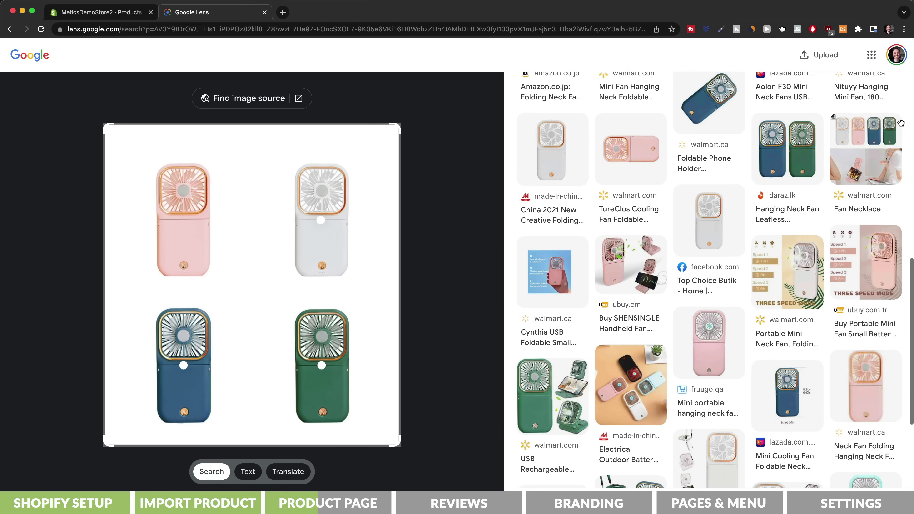
key("super+w")
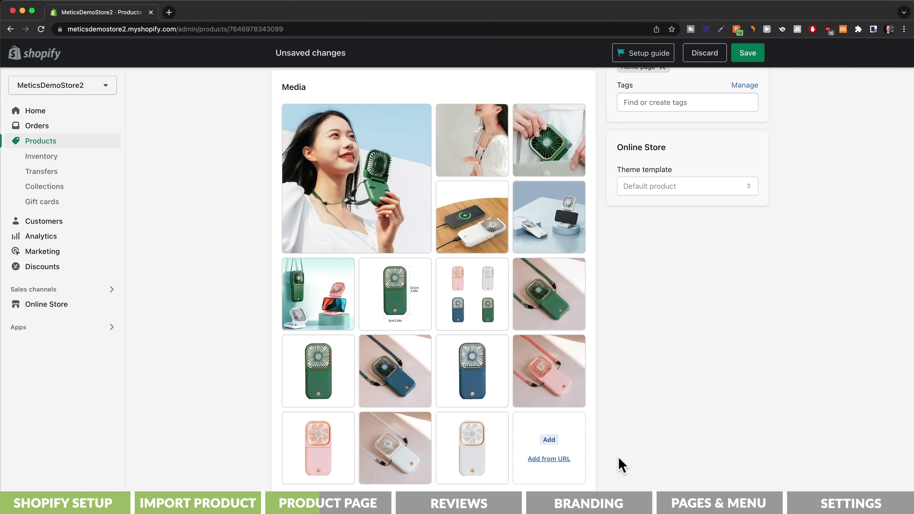
Remove the Ships From option from the product, leaving only the Color option
mouse_move(482, 309)
left_mouse_down()
mouse_move(431, 318)
mouse_move(316, 375)
mouse_move(369, 313)
mouse_move(470, 312)
left_mouse_up()
scroll(786, 379, "down", 8)
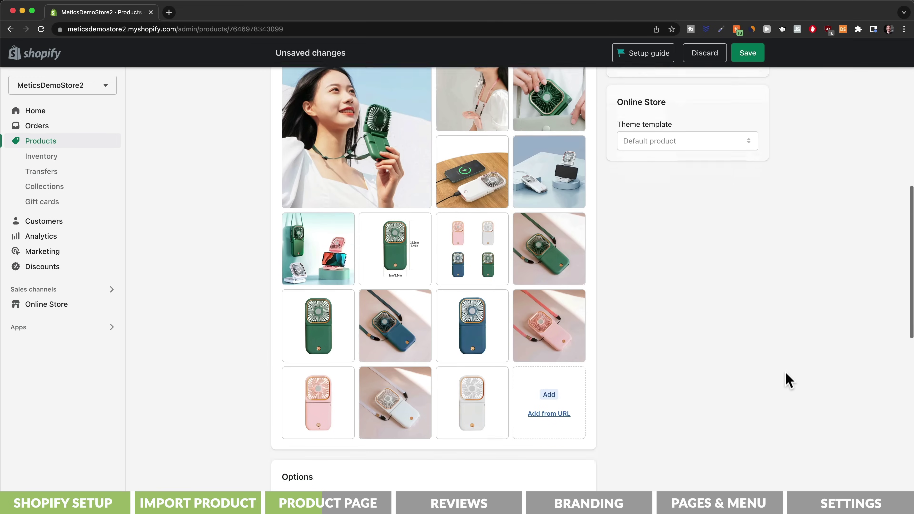
left_click(571, 307)
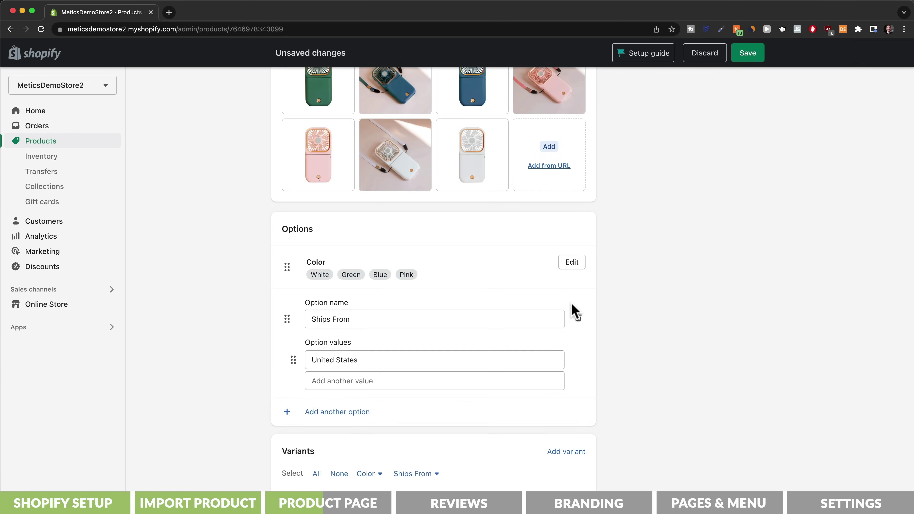
left_click(578, 318)
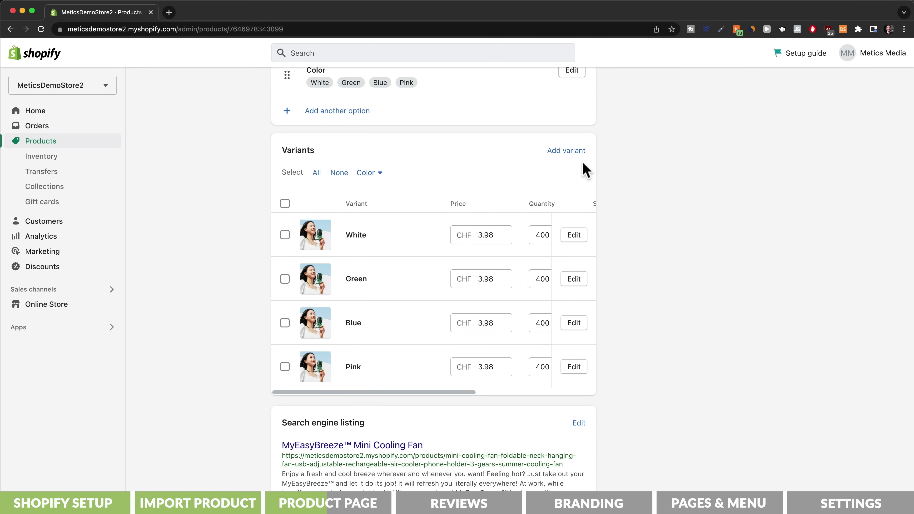
Assign the plain white fan picture as the White variant's image
left_click(573, 152)
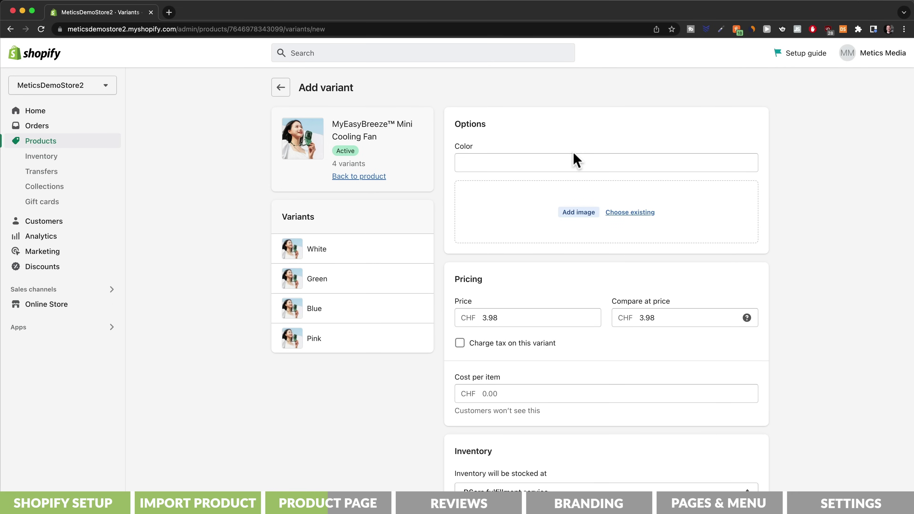
left_click(374, 249)
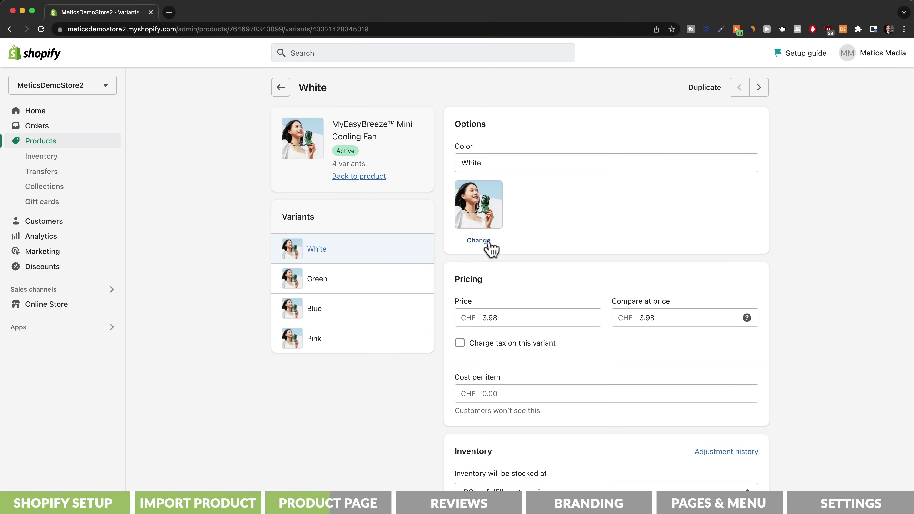
left_click(490, 248)
left_click(333, 426)
left_click(436, 341)
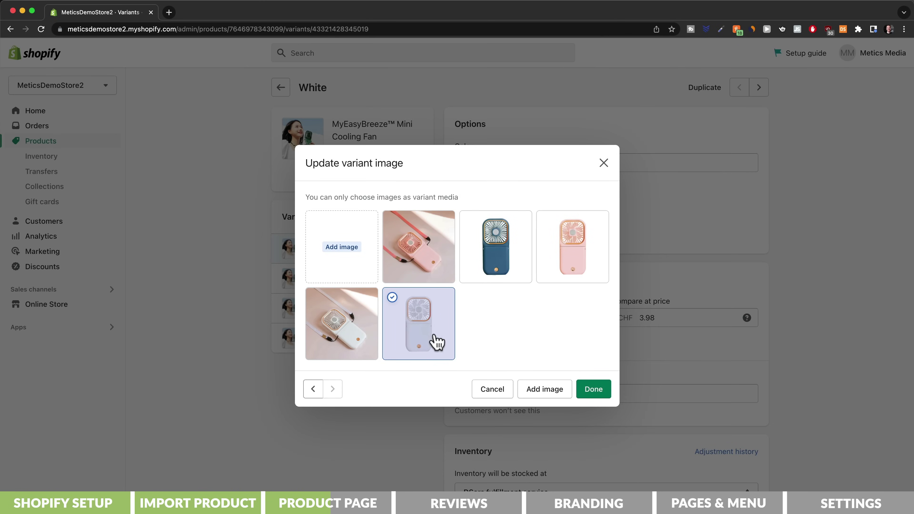
left_click(592, 389)
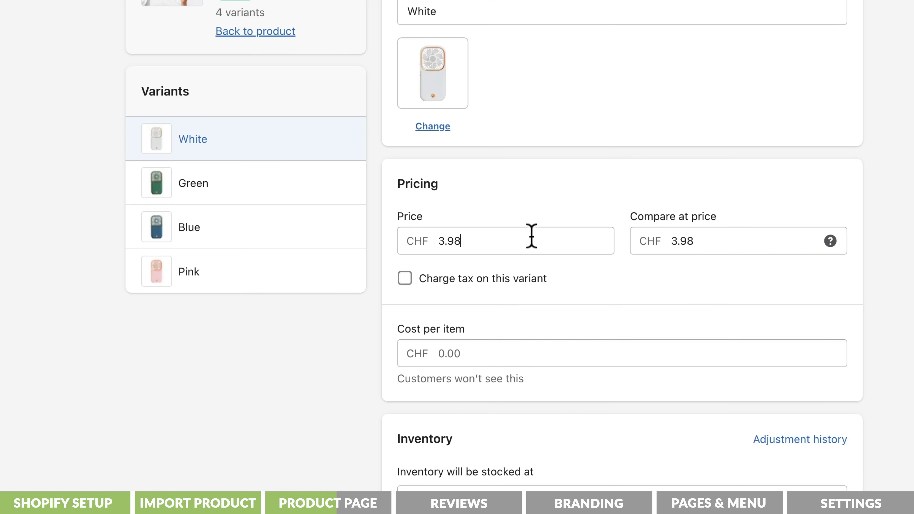
Set the White variant's price to CHF 29.99 and its compare-at price to CHF 59.99, and save the variant
left_click_drag(530, 237, 406, 234)
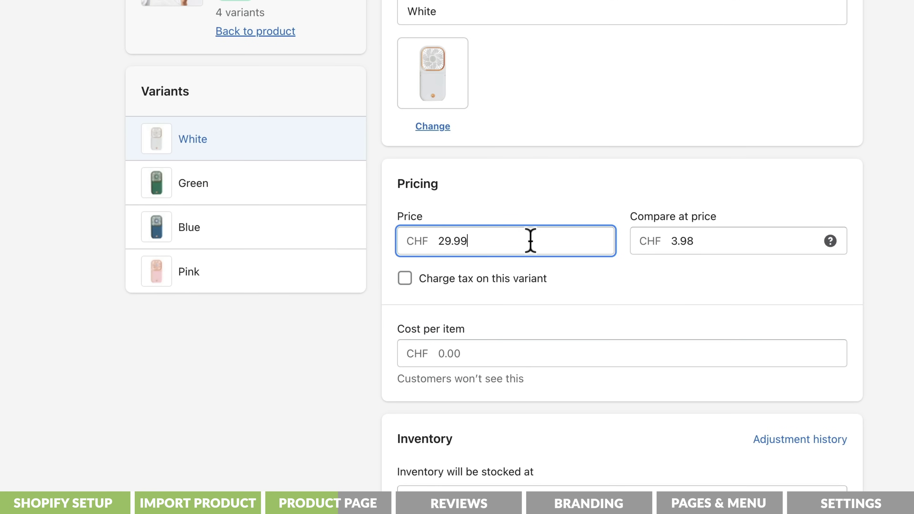
left_click_drag(727, 241, 645, 239)
type("59")
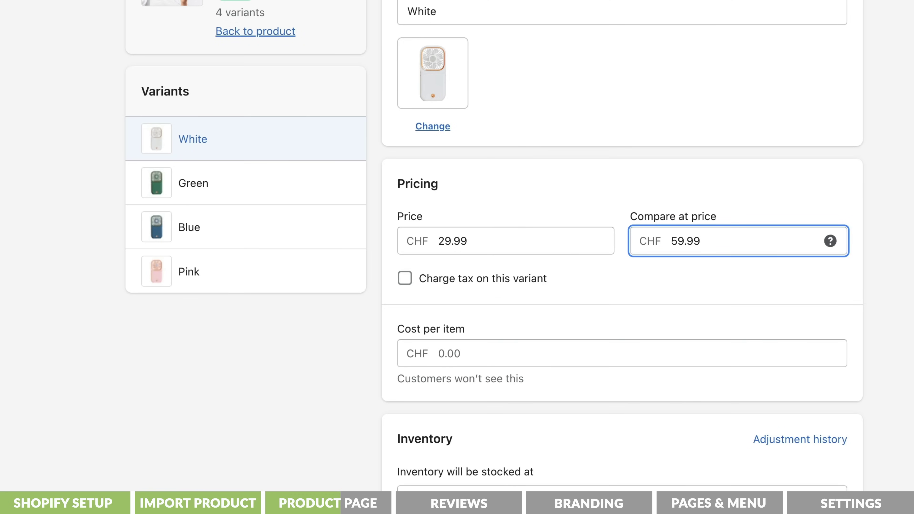
key("Return")
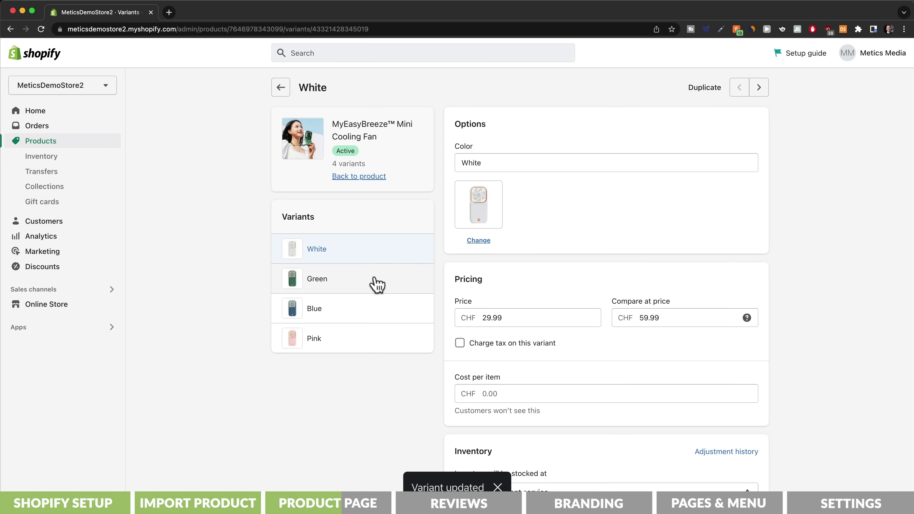
Set the Green, Blue and Pink variants' price to CHF 29.99 and compare-at price to CHF 59.99, saving each
left_click(276, 190)
left_click(415, 238)
type("29.99")
key("Tab")
type("59.99")
key("Return")
left_click(396, 339)
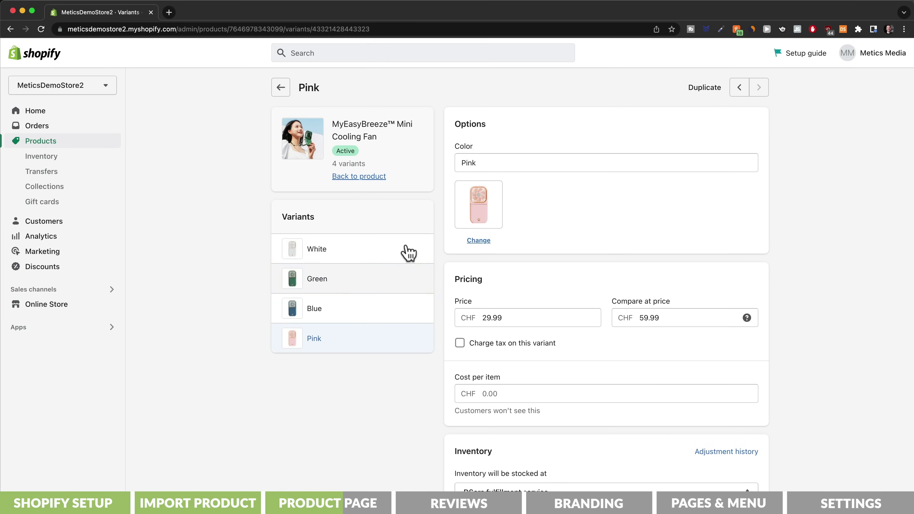
Change the product's URL handle to myeasybreeze in its search engine listing and save the product
left_click(281, 90)
scroll(241, 229, "down", 15)
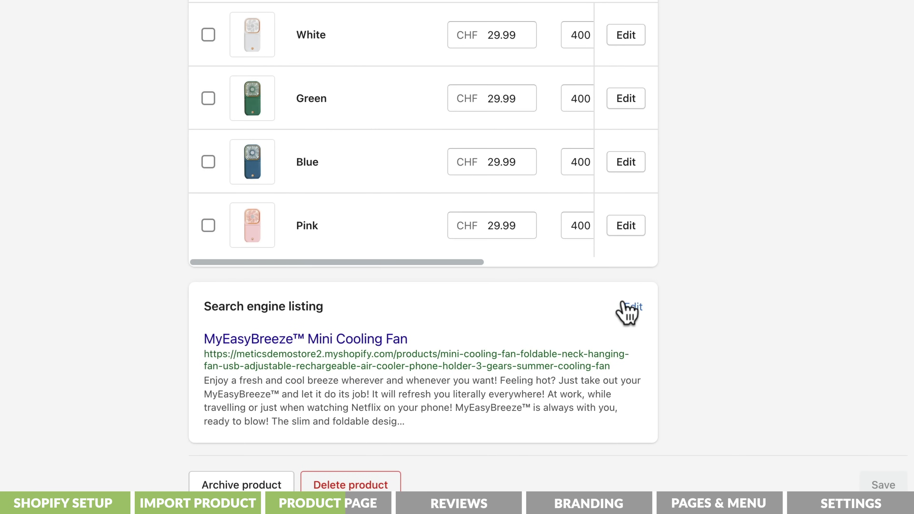
left_click(636, 306)
scroll(640, 300, "down", 6)
left_click_drag(474, 414, 826, 411)
type("myeasybreeze")
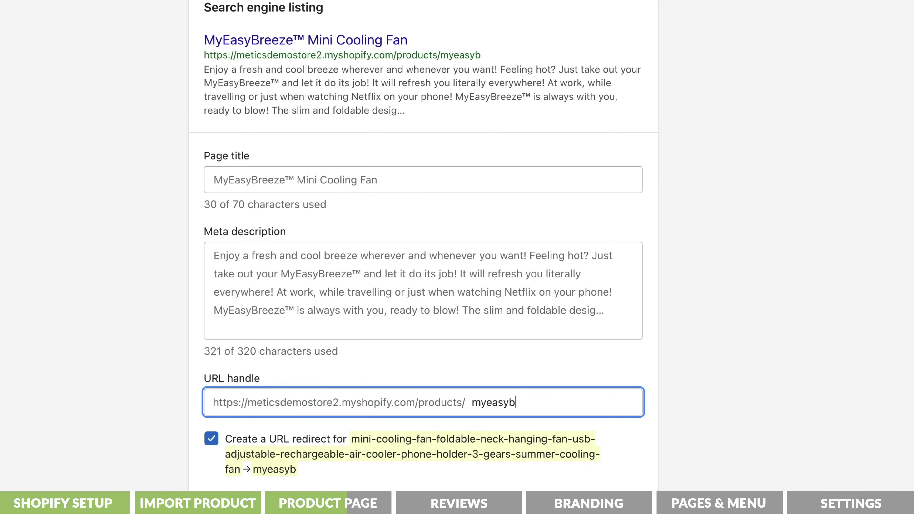
left_click(748, 53)
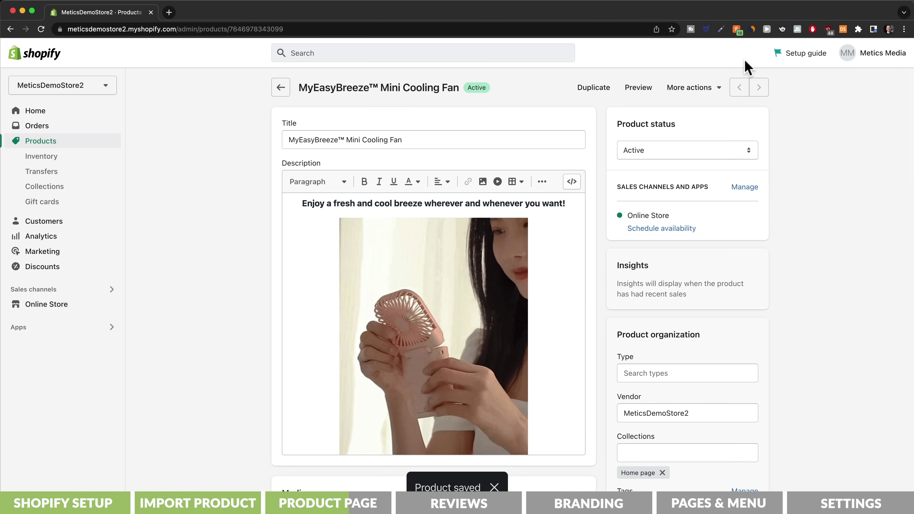
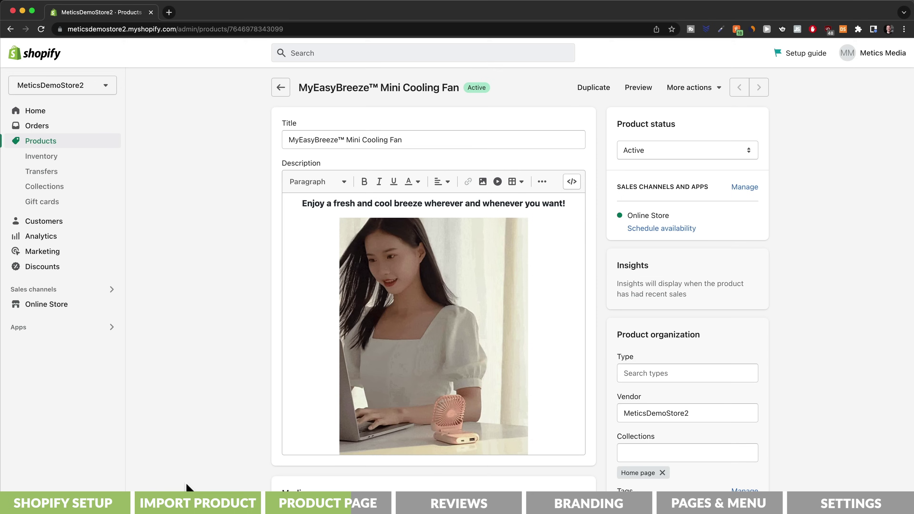
Open the Sense theme for customization and load the Default product template
left_click(47, 305)
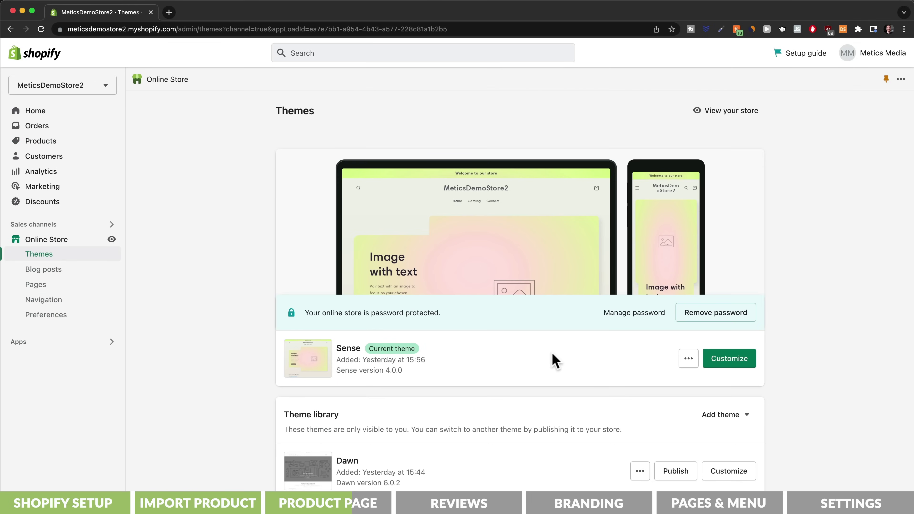
left_click(720, 358)
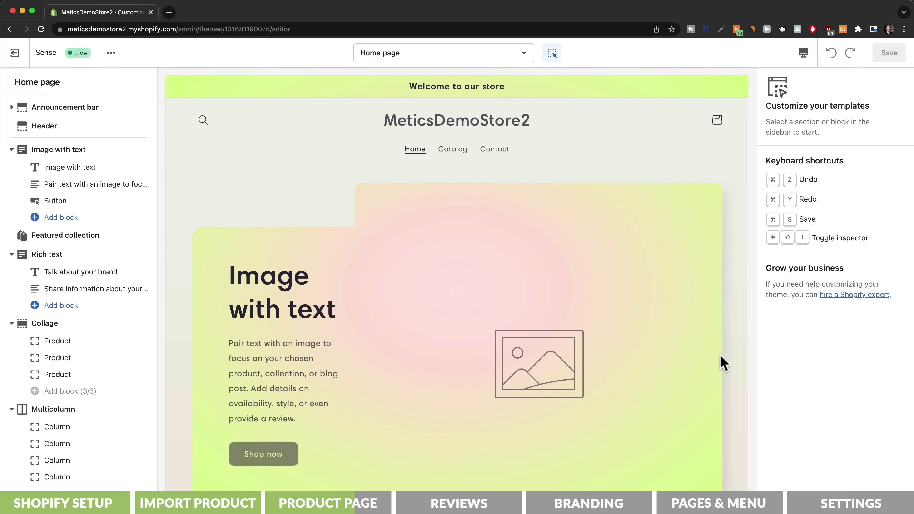
left_click(509, 58)
left_click(504, 134)
left_click(487, 142)
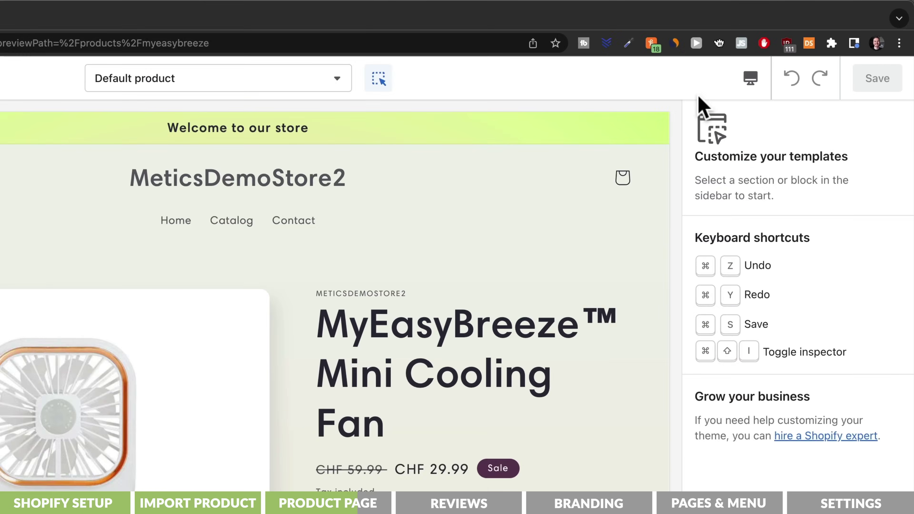
Switch the preview to mobile and review the product page's sections from start to end
left_click(804, 53)
left_click(760, 128)
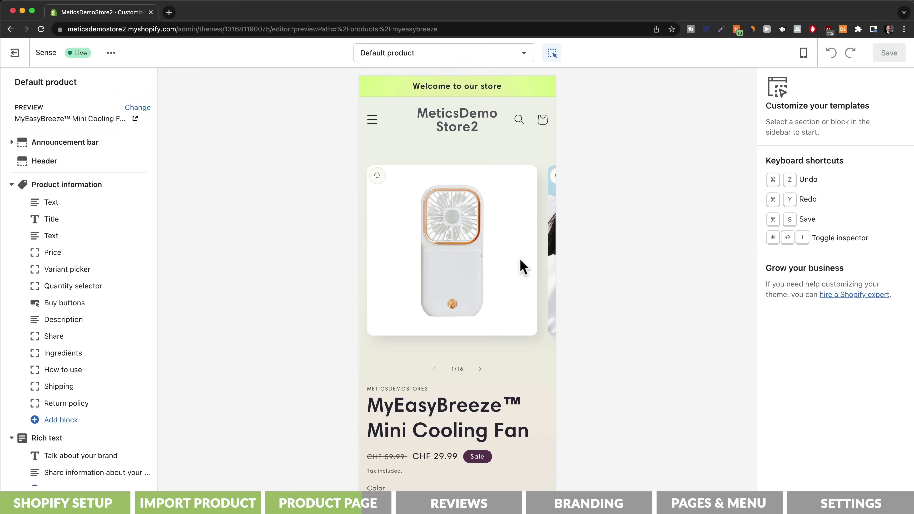
scroll(524, 266, "down", 15)
scroll(524, 267, "down", 15)
scroll(523, 261, "down", 15)
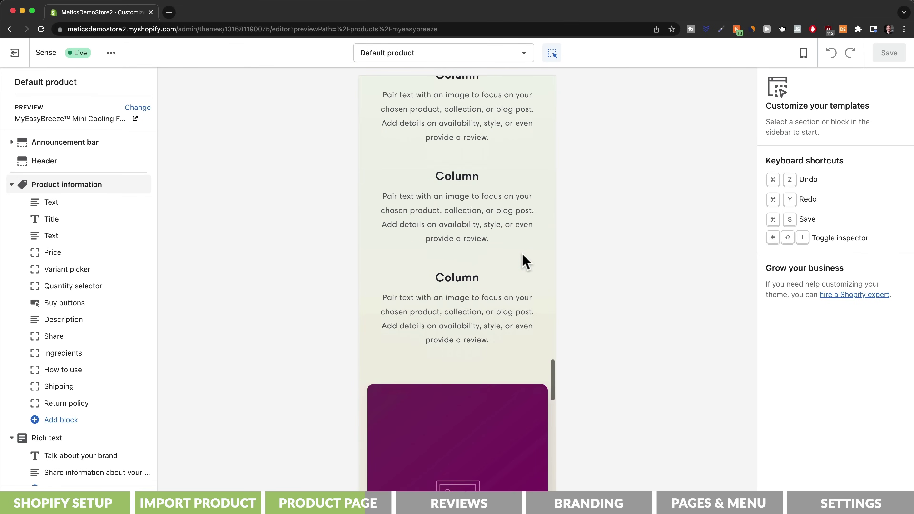
scroll(524, 261, "down", 10)
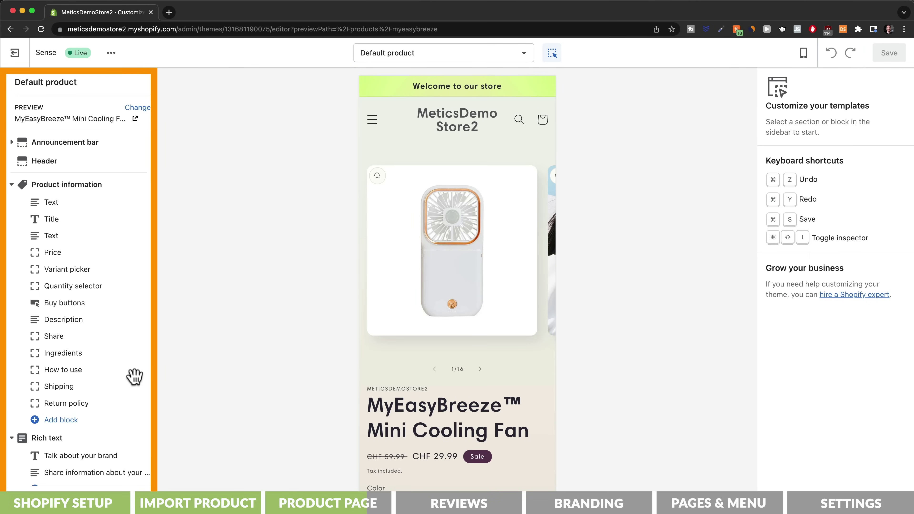
Delete the Rich text section and the other placeholder sections, keeping only the product information and product recommendations
left_click(54, 438)
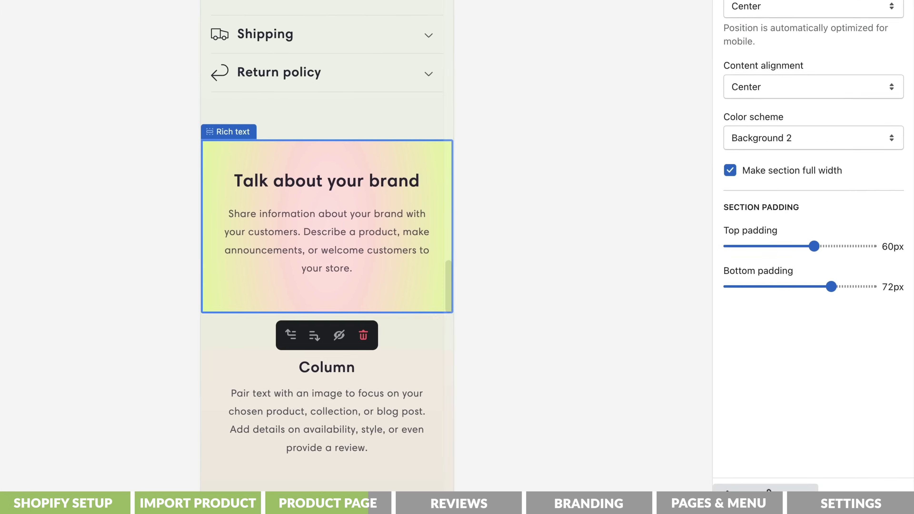
key("Delete")
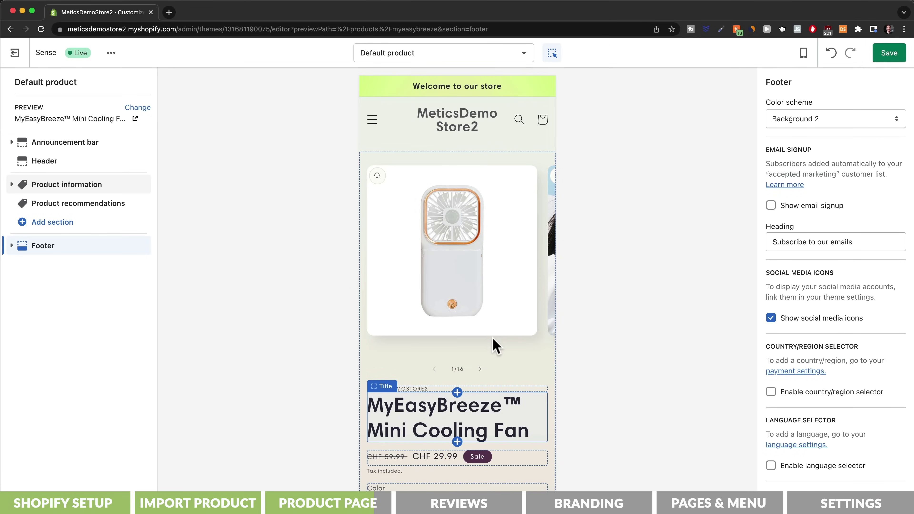
Change the announcement bar text to "ONLY TODAY: 50% OFF & FREE SHIPPING"
left_click(483, 92)
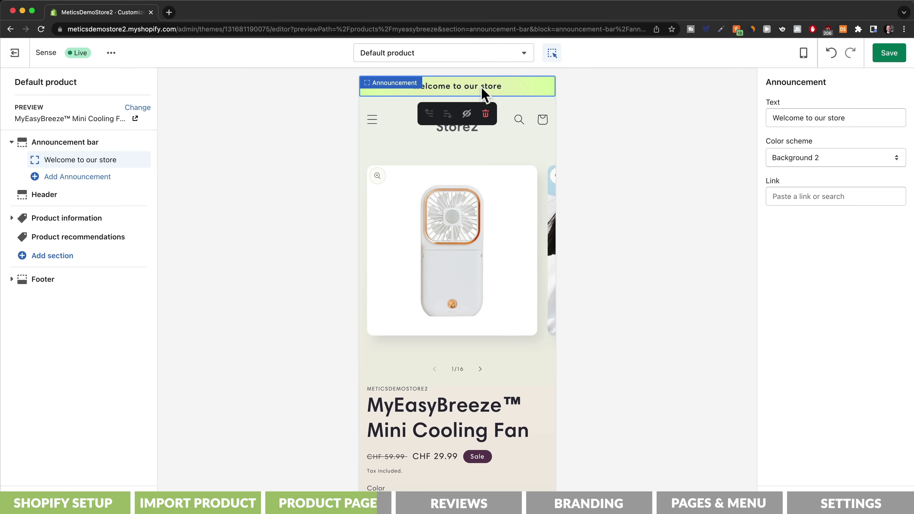
key("super+a")
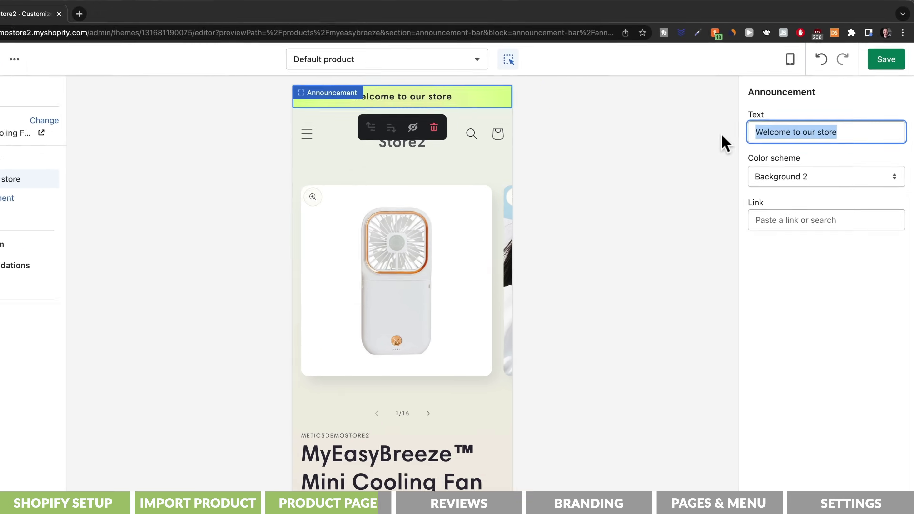
key("super+v")
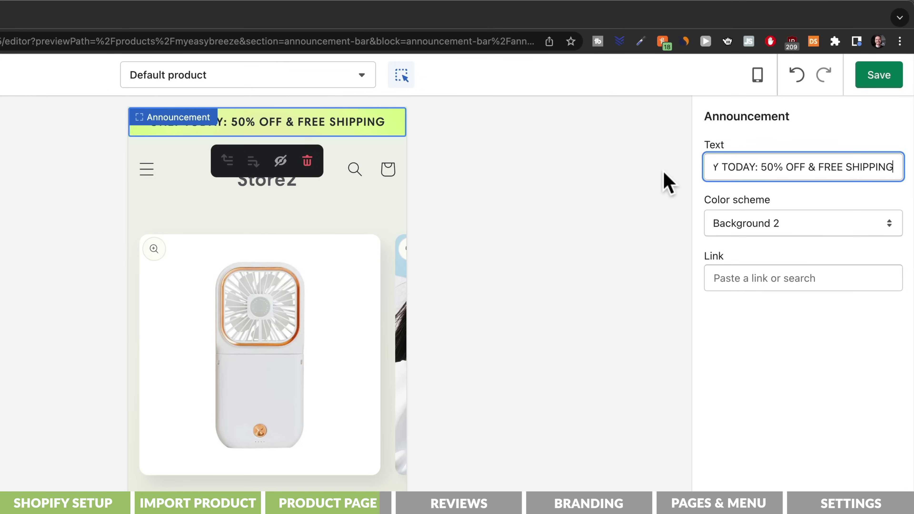
Change the heading of the Ingredients collapsible row in the product information to FAQ
scroll(350, 448, "down", 20)
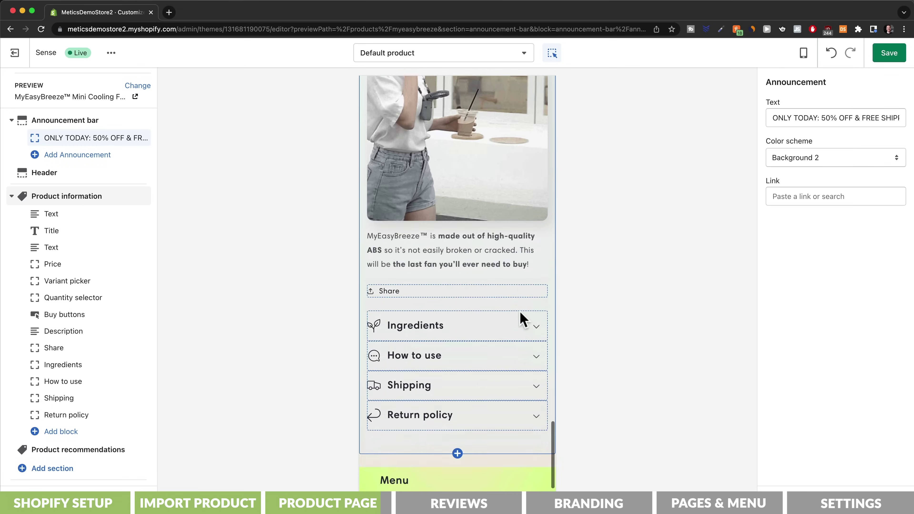
scroll(522, 320, "down", 3)
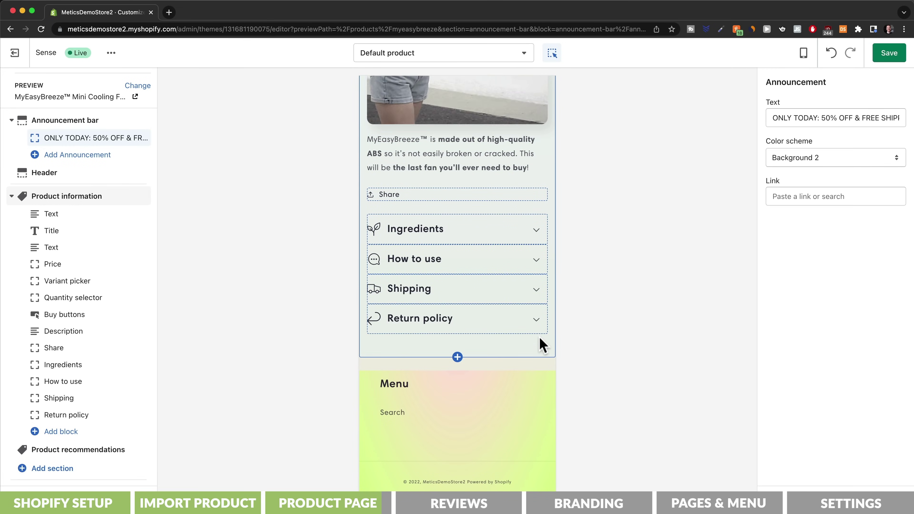
left_click(538, 234)
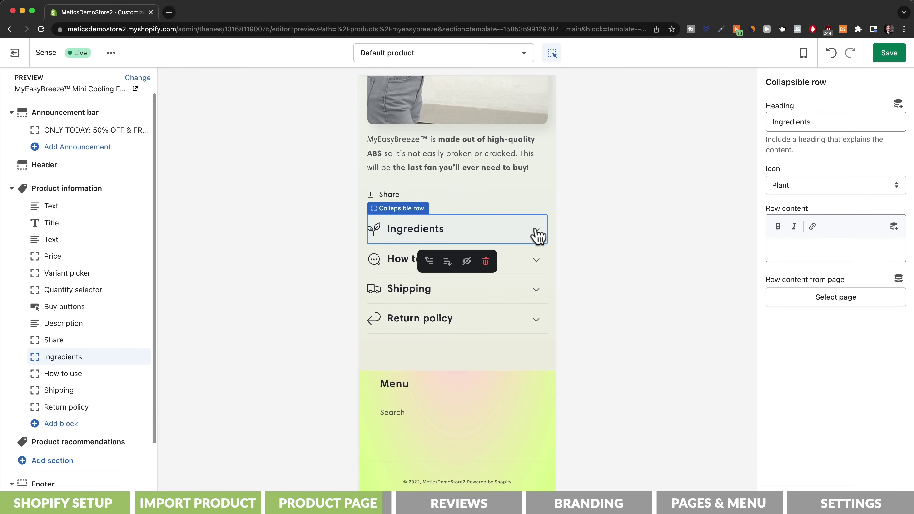
left_click(537, 234)
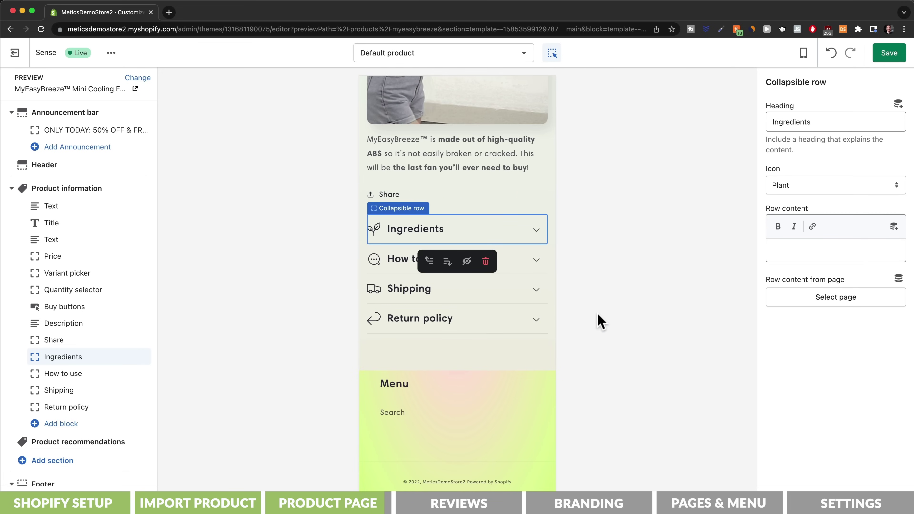
left_click(525, 239)
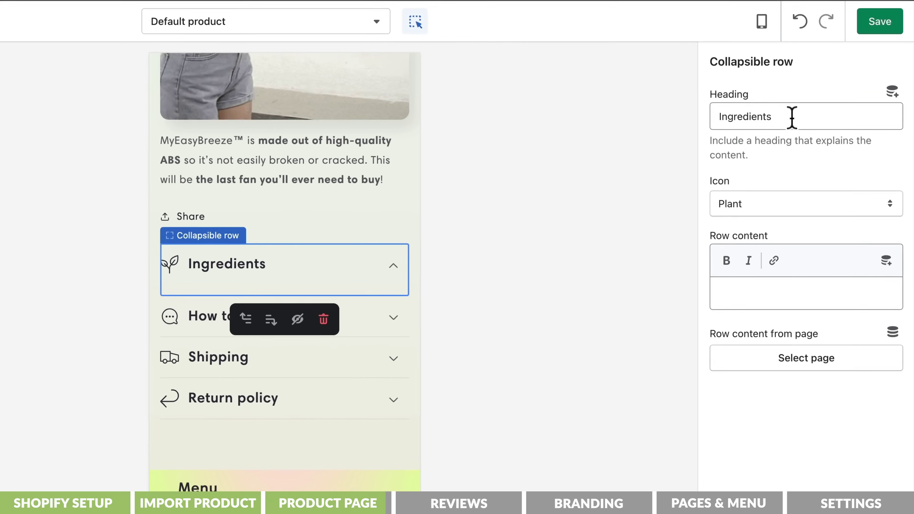
triple_click(792, 117)
type("FAQ")
Set the FAQ row's icon to Question mark and enter FAQs as its row content
left_click(747, 204)
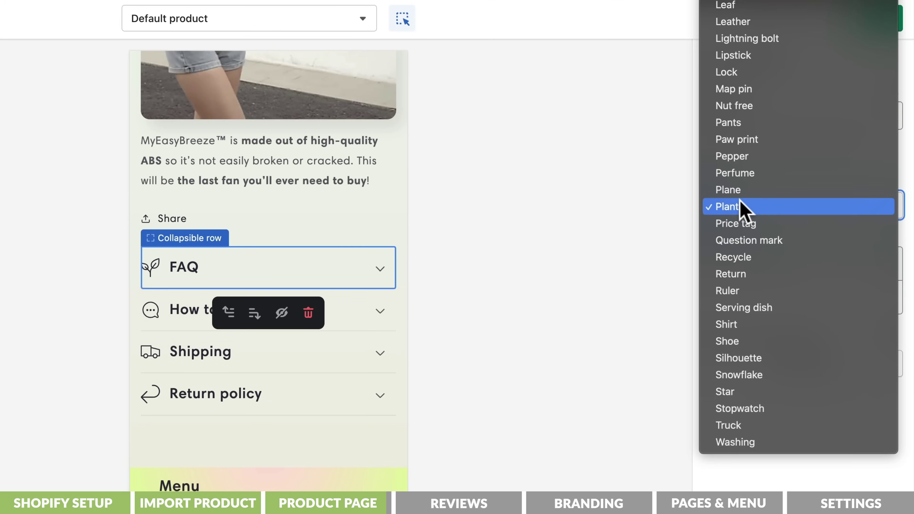
left_click(744, 242)
left_click(745, 298)
type("FAQs")
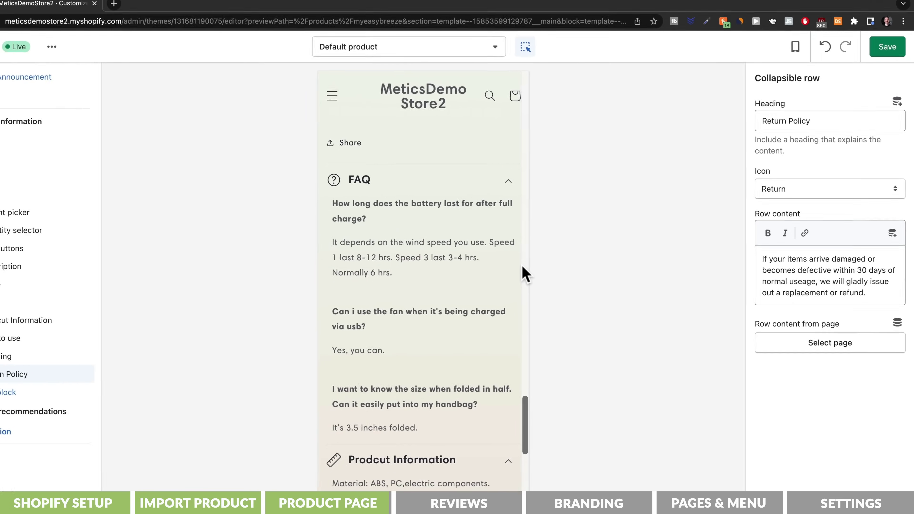
Check the FAQ, product information, how to use, shipping and return policy rows in the preview and save the theme
scroll(551, 265, "down", 5)
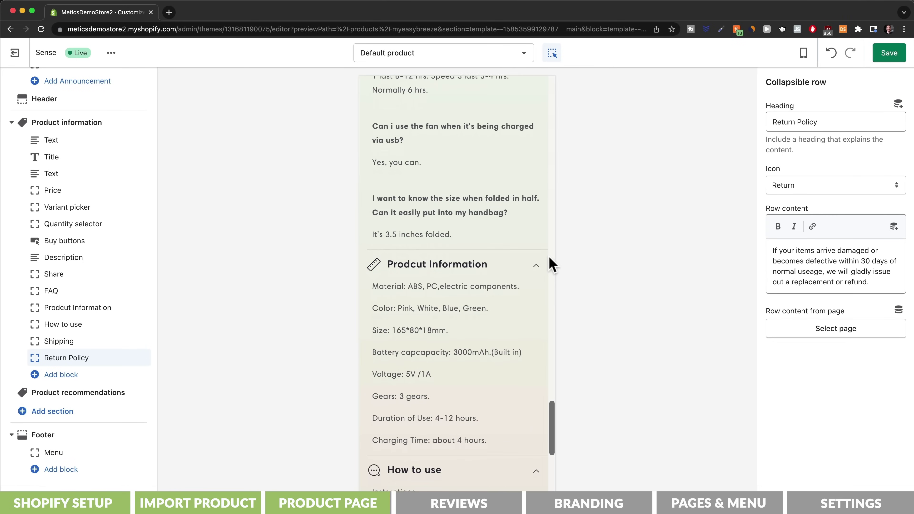
scroll(550, 260, "down", 6)
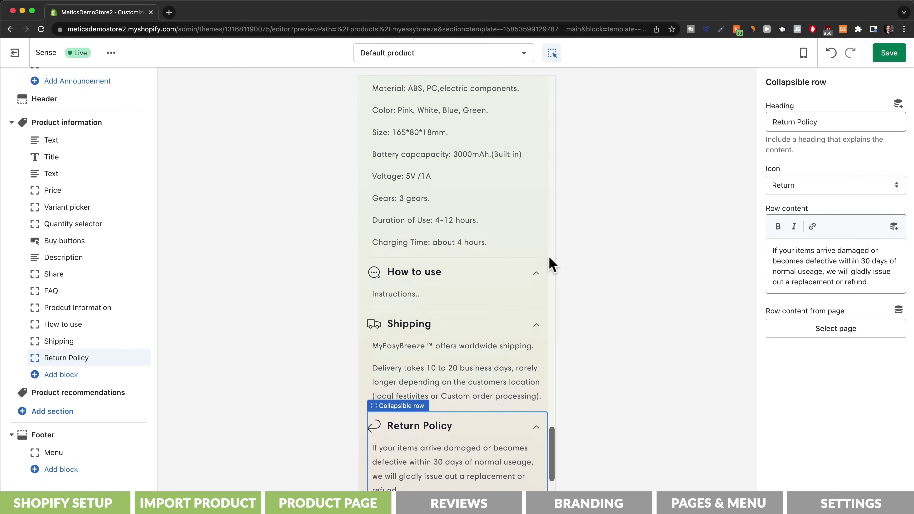
scroll(551, 265, "down", 3)
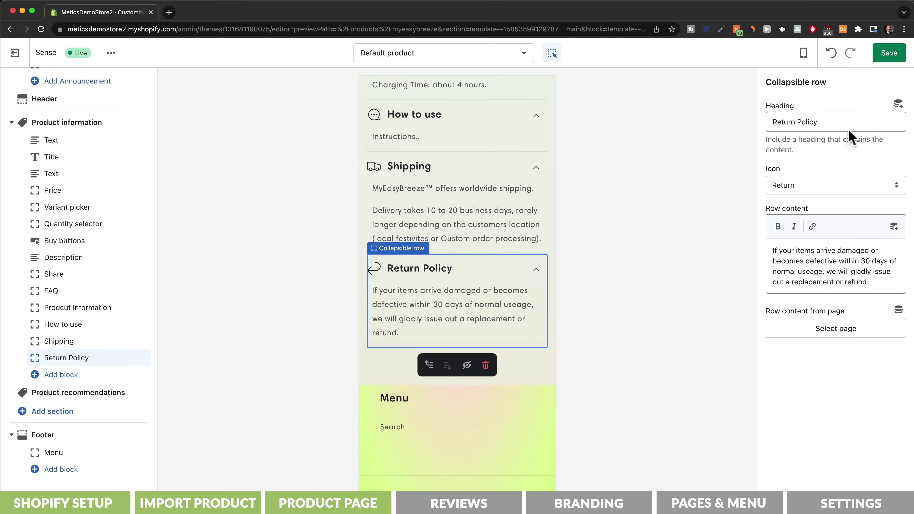
left_click(887, 58)
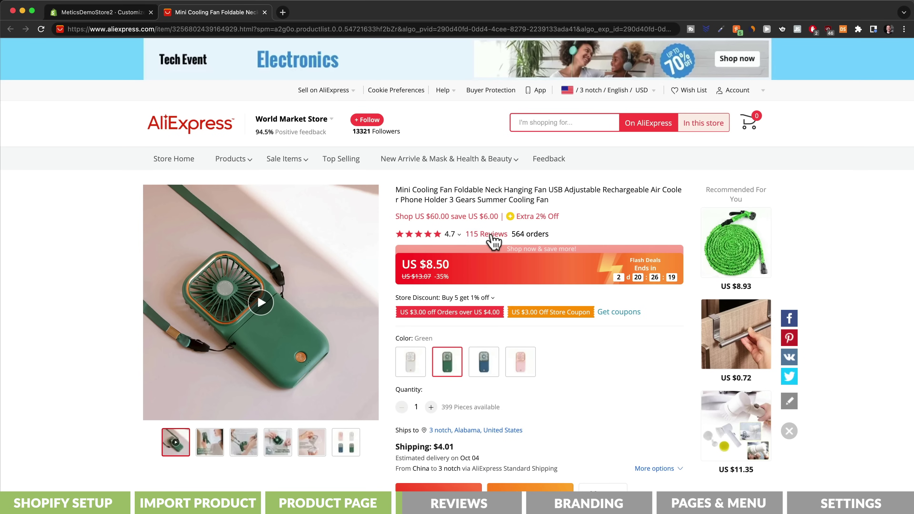
Open the mini cooling fan's customer reviews on its AliExpress page and read through them
left_click(492, 234)
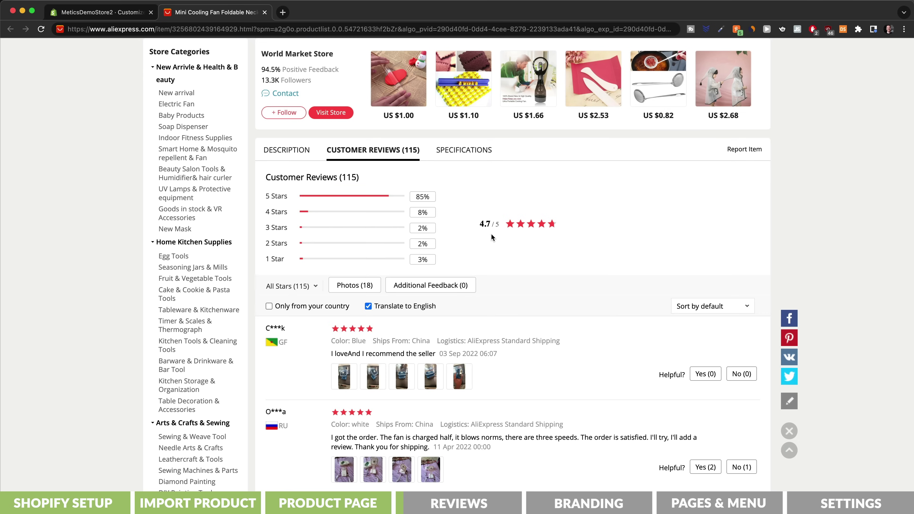
scroll(580, 282, "down", 10)
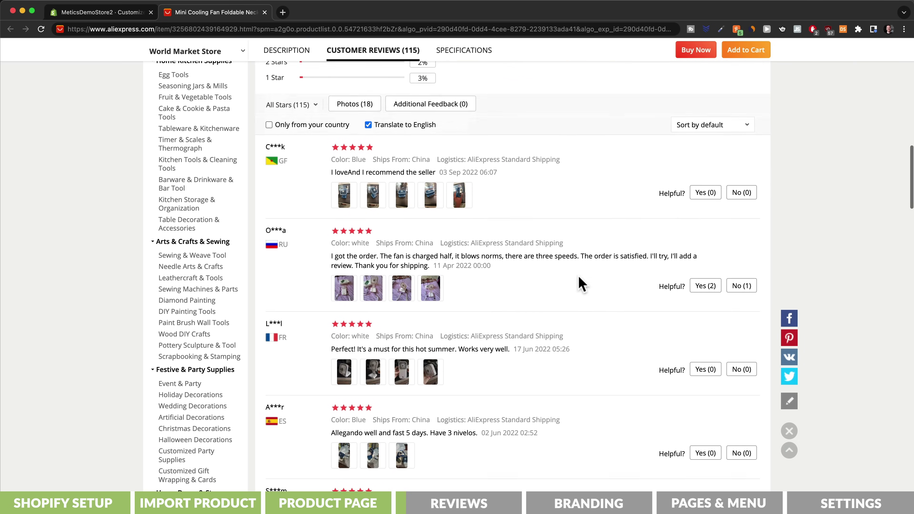
scroll(629, 286, "down", 3)
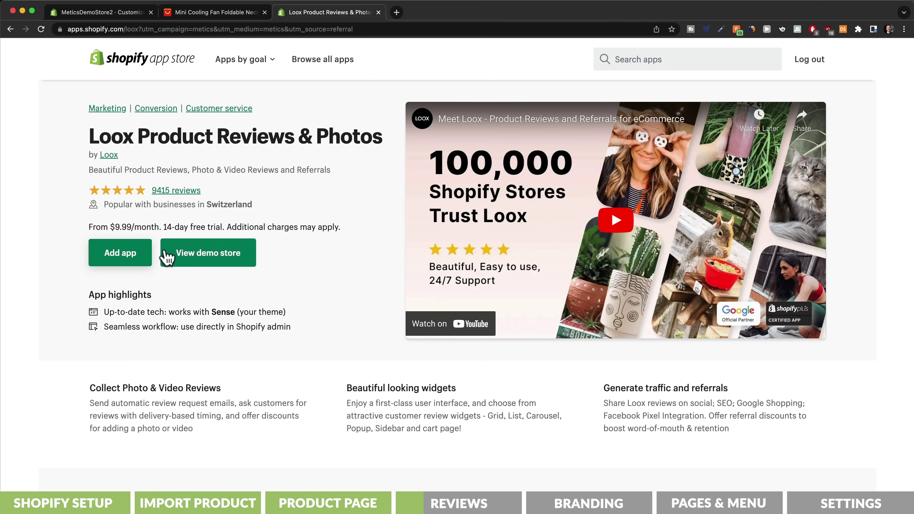
Install the Loox Product Reviews & Photos app in the store and approve the Growth plan's 14-day trial subscription
left_click(130, 258)
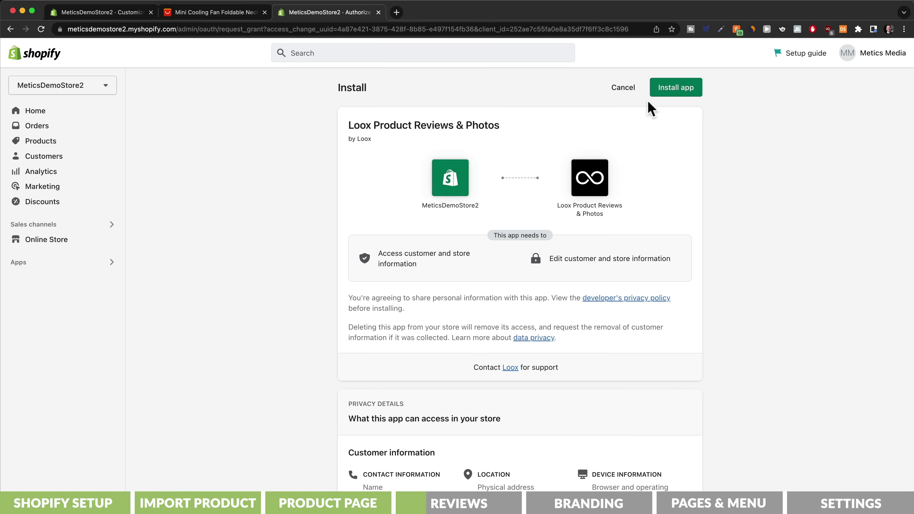
left_click(678, 86)
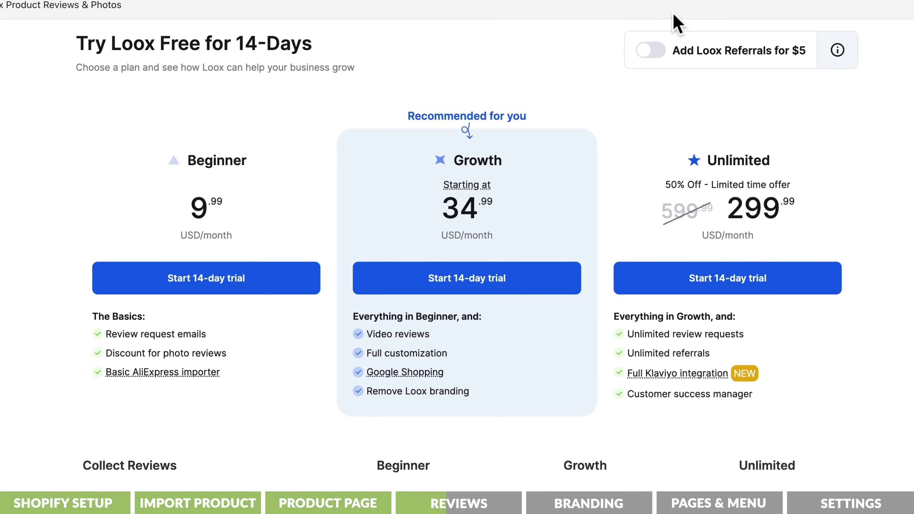
left_click(529, 285)
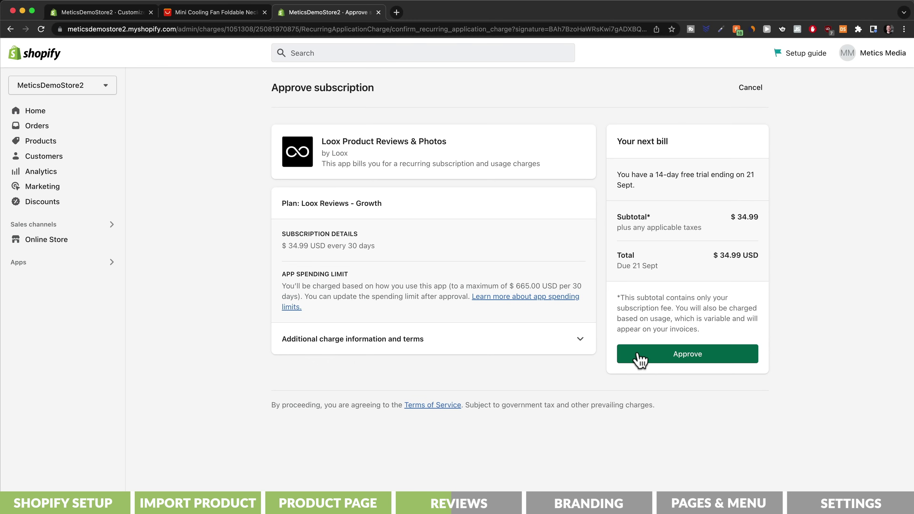
left_click(656, 358)
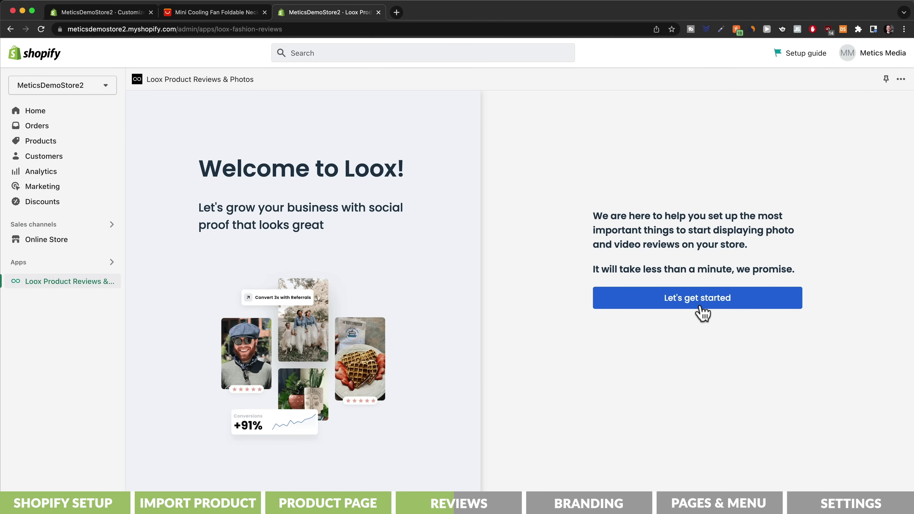
Go through the Loox setup, keeping the default reviews widget and review request email settings and skipping the discount
left_click(702, 302)
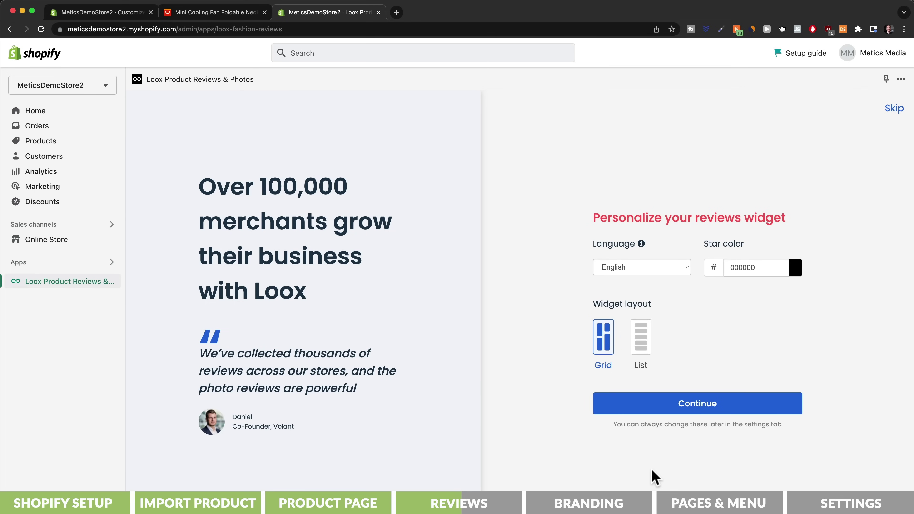
left_click(703, 408)
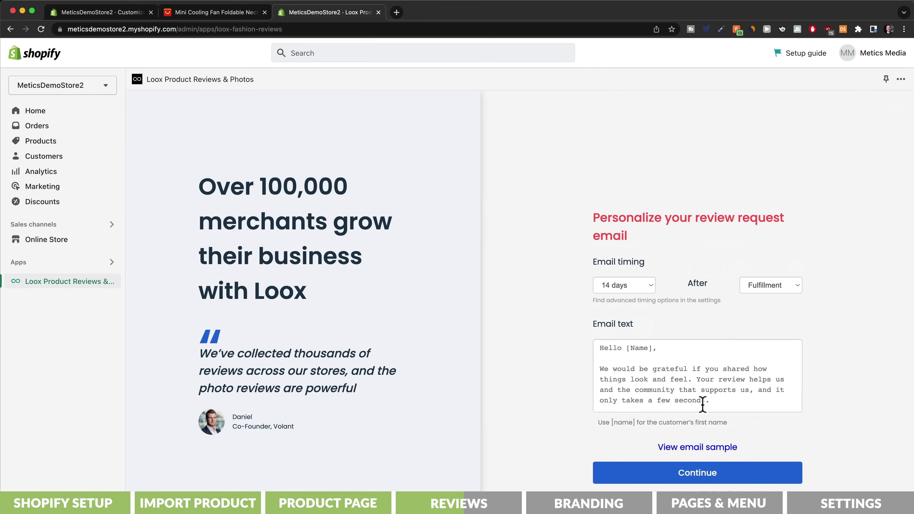
left_click(698, 473)
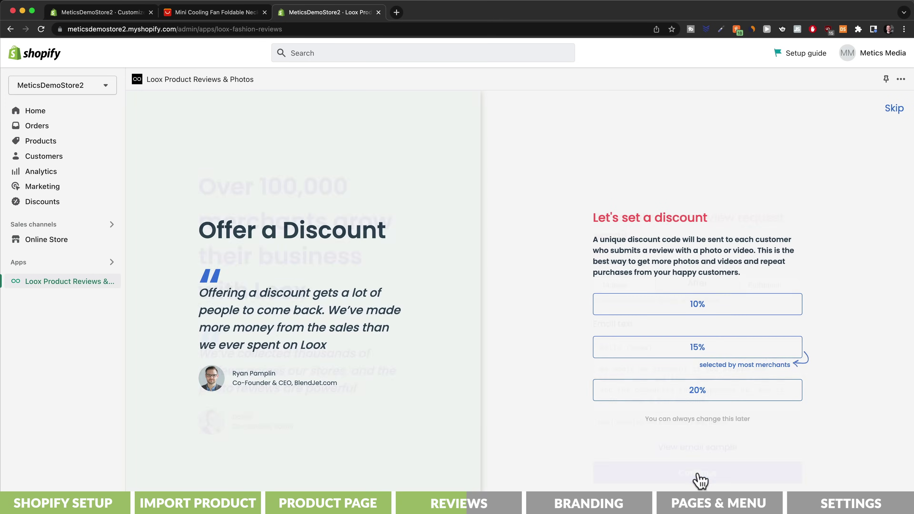
left_click(896, 109)
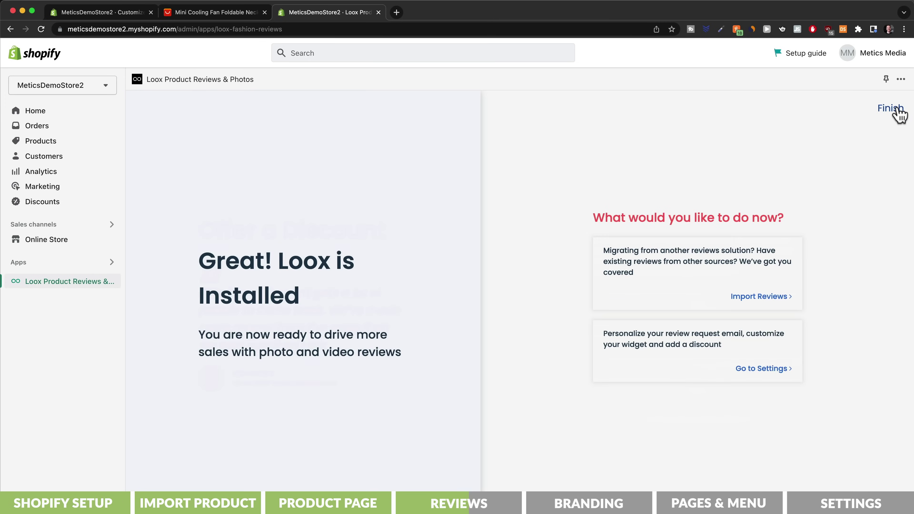
Open Loox's review import page, show the browser's bookmarks bar and add the "Import to Loox" bookmark to it
left_click(773, 301)
key("super+shift+b")
left_click_drag(644, 272, 437, 61)
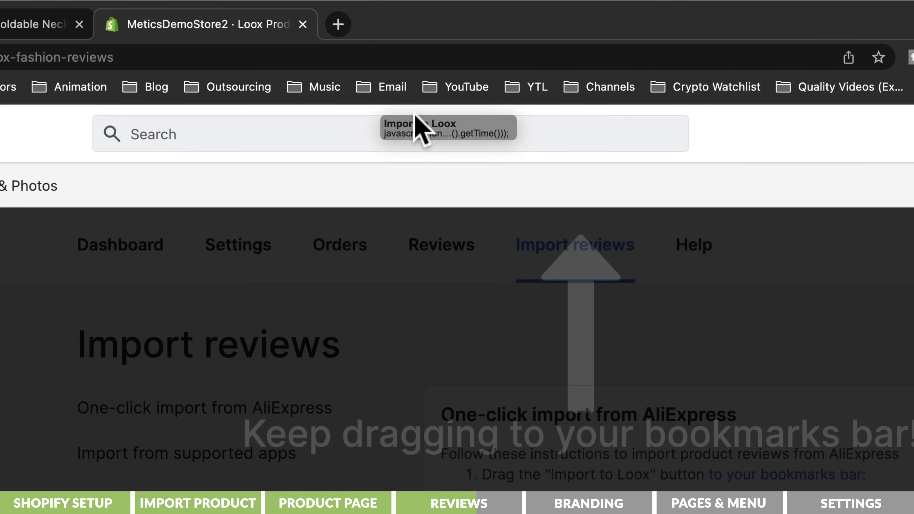
left_click_drag(415, 114, 410, 95)
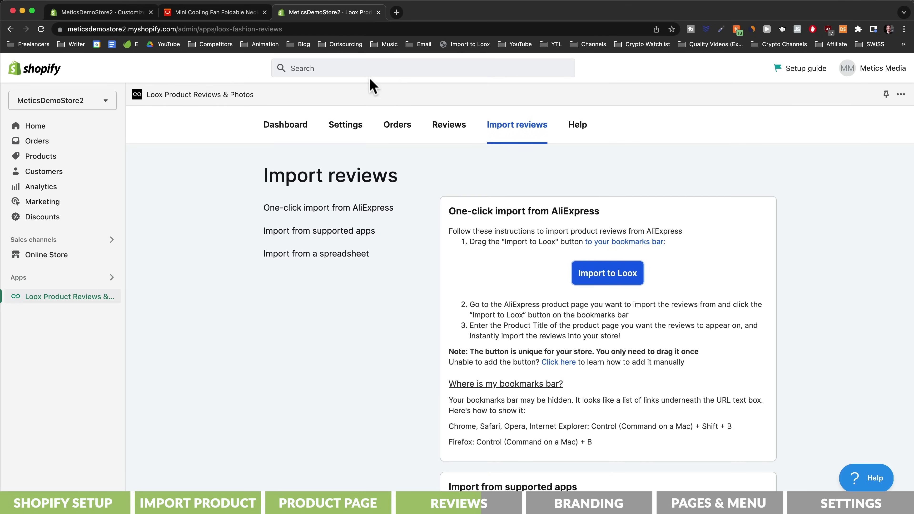
Start the Loox import from the fan's AliExpress page for MyEasyBreeze™ Mini Cooling Fan, scanning 100 reviews, and open the preview
left_click(229, 15)
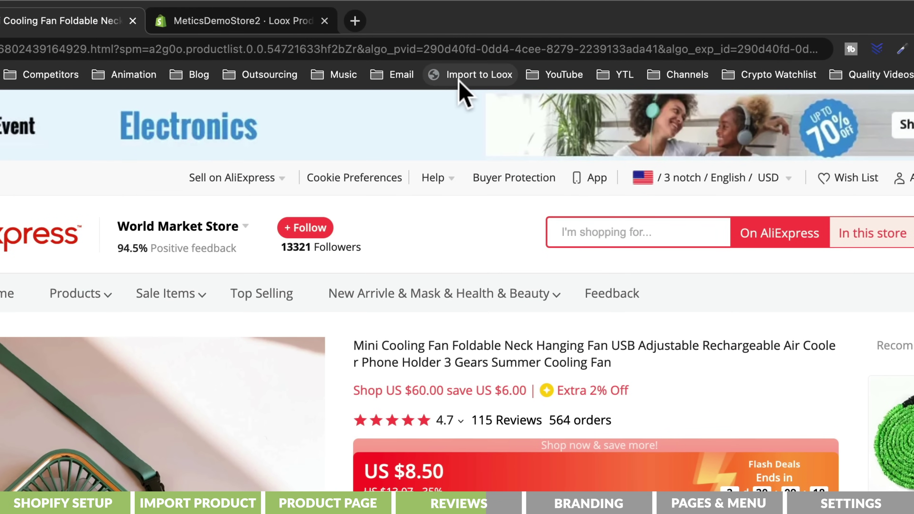
left_click(460, 80)
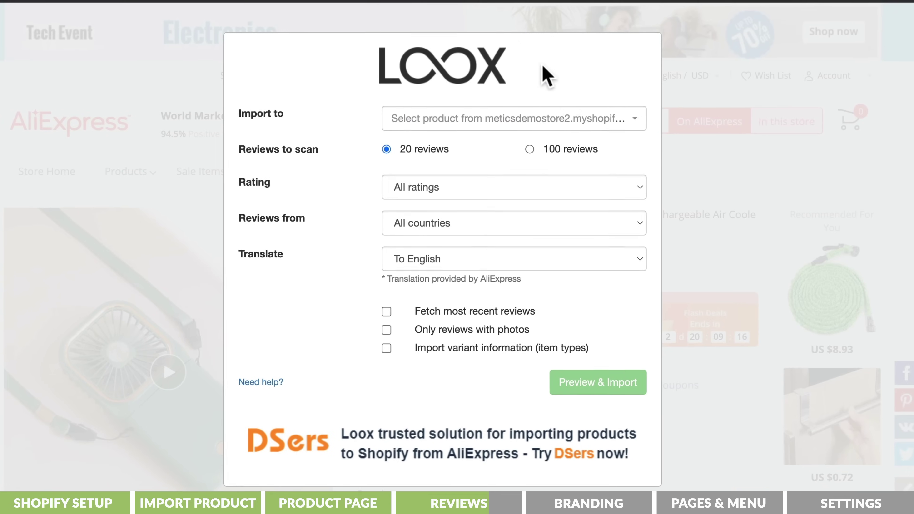
left_click(596, 200)
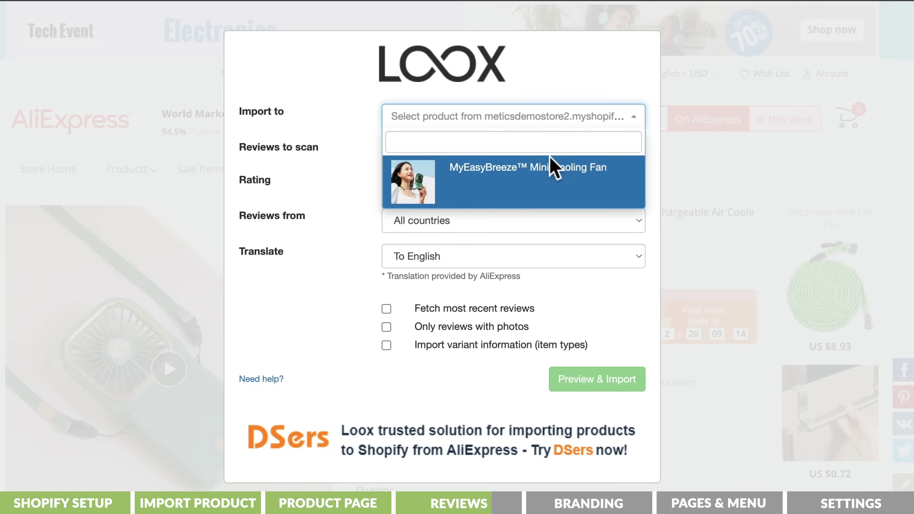
left_click(547, 179)
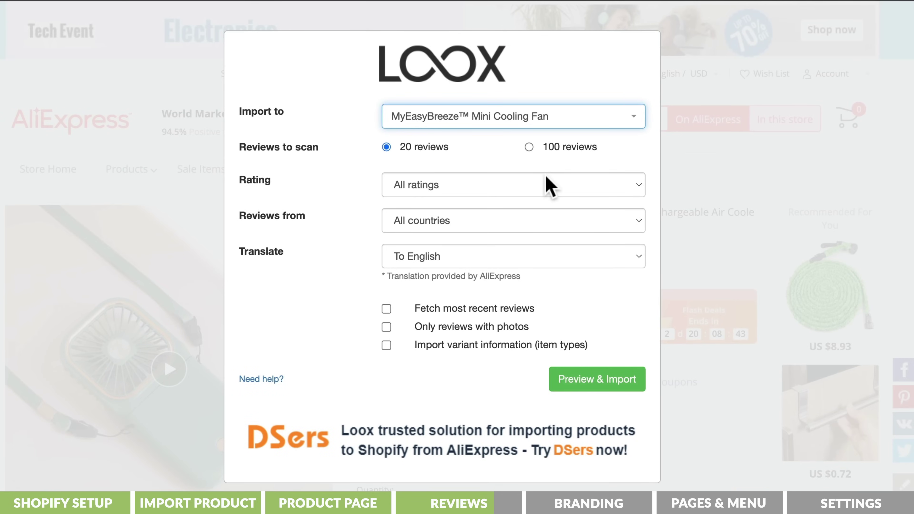
left_click(530, 147)
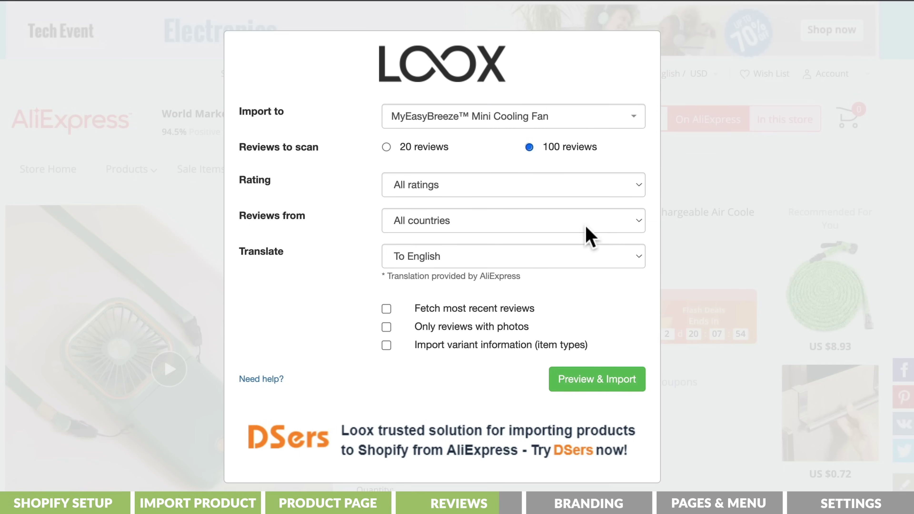
left_click(589, 383)
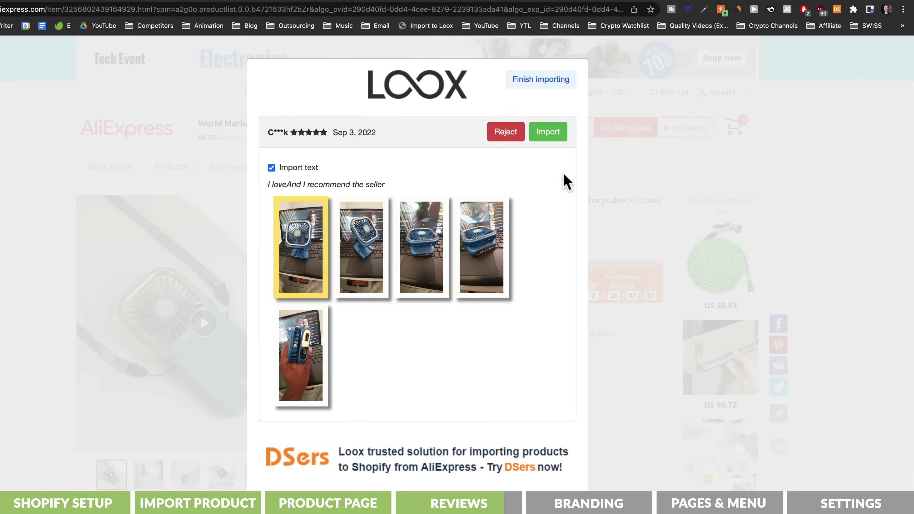
Import the five-star AliExpress reviews, reject the one-star review, finish the Loox import and look through the reviews on the product page
left_click(548, 136)
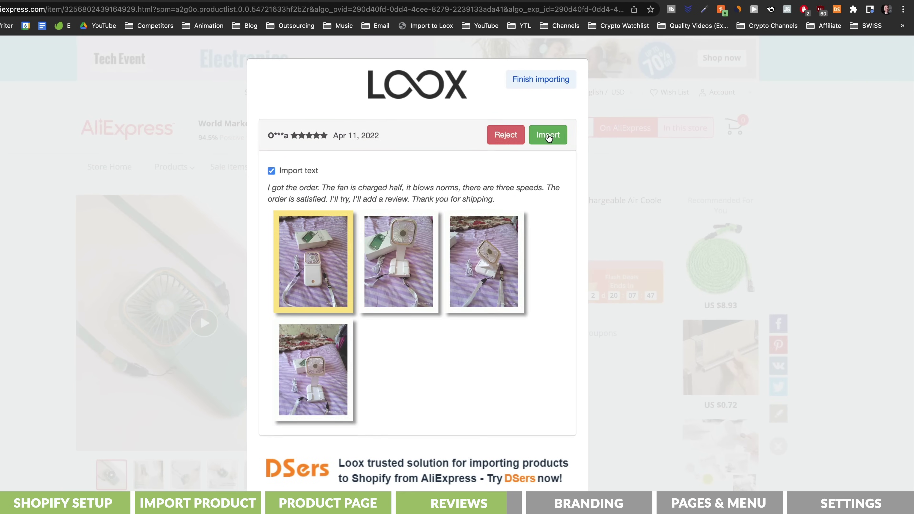
left_click(549, 133)
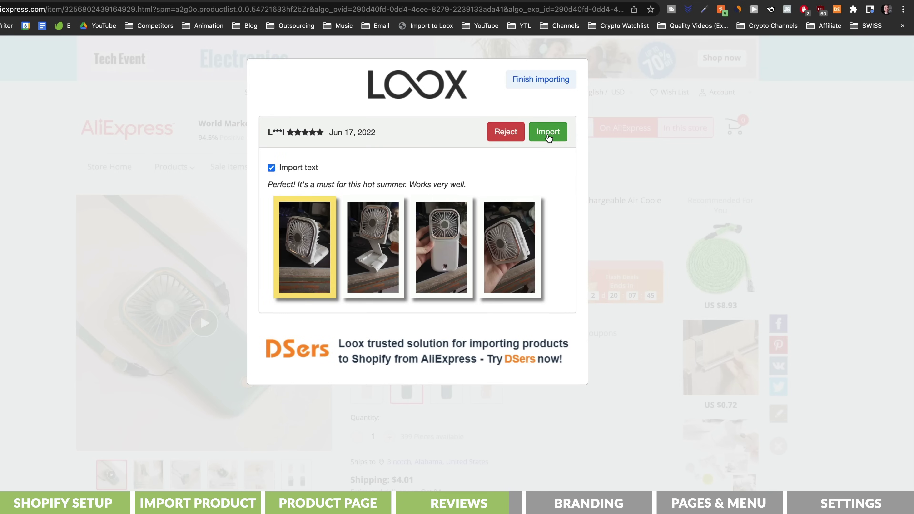
left_click(548, 135)
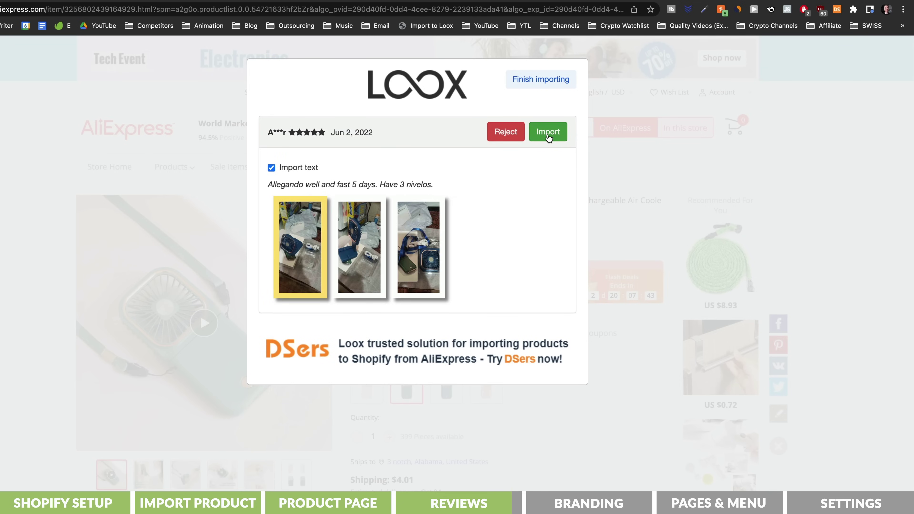
left_click(547, 136)
left_click(547, 139)
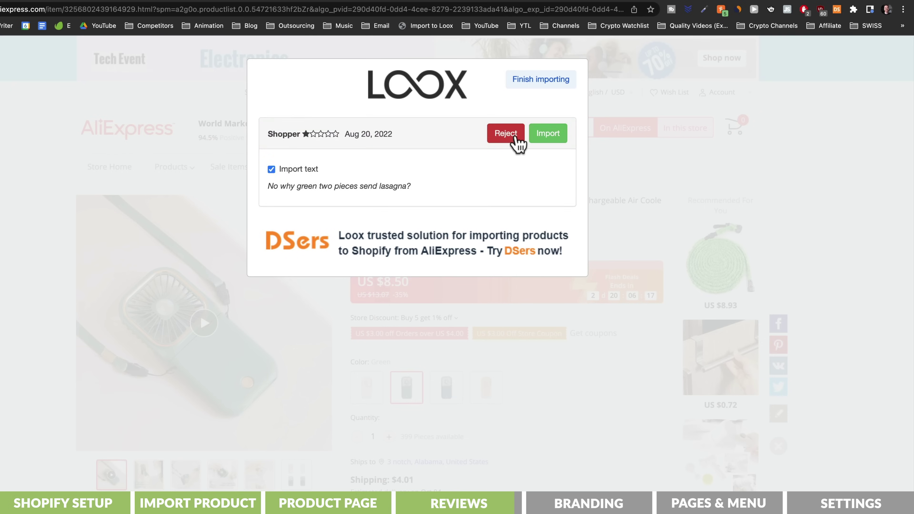
left_click(515, 139)
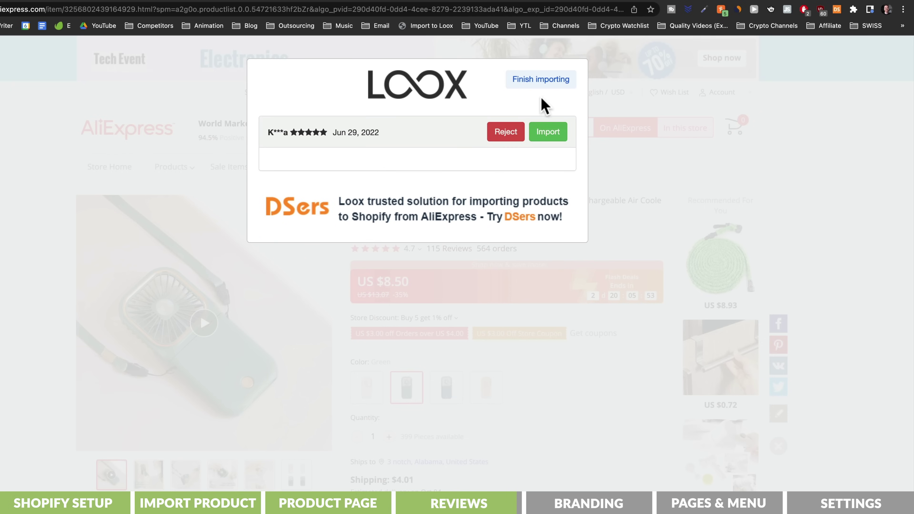
left_click(539, 85)
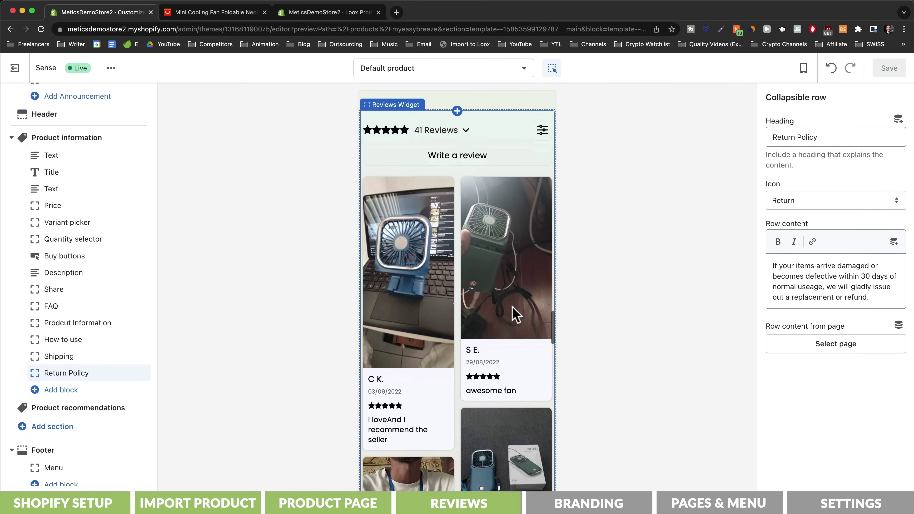
scroll(515, 313, "down", 5)
scroll(515, 314, "down", 5)
scroll(515, 314, "down", 4)
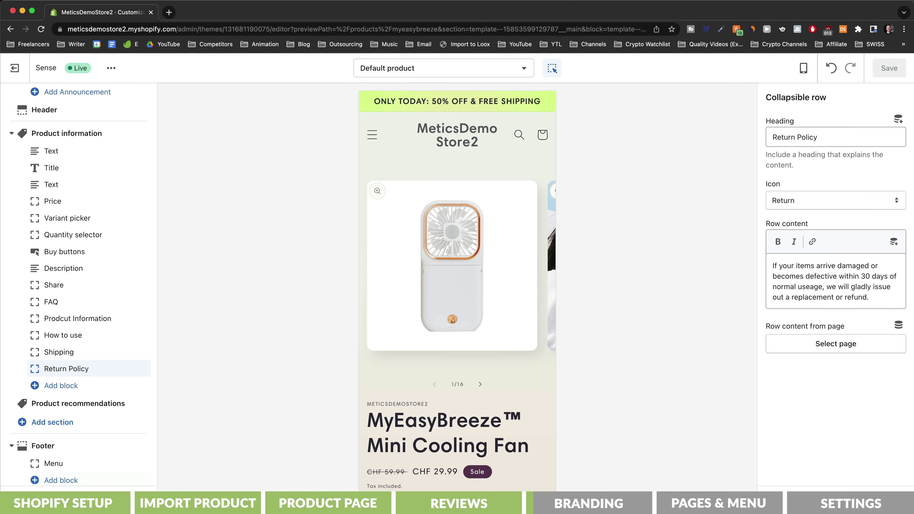
Open the theme's color settings and use ColorZilla to pick the green of the fan in the fourth product image
left_click(581, 331)
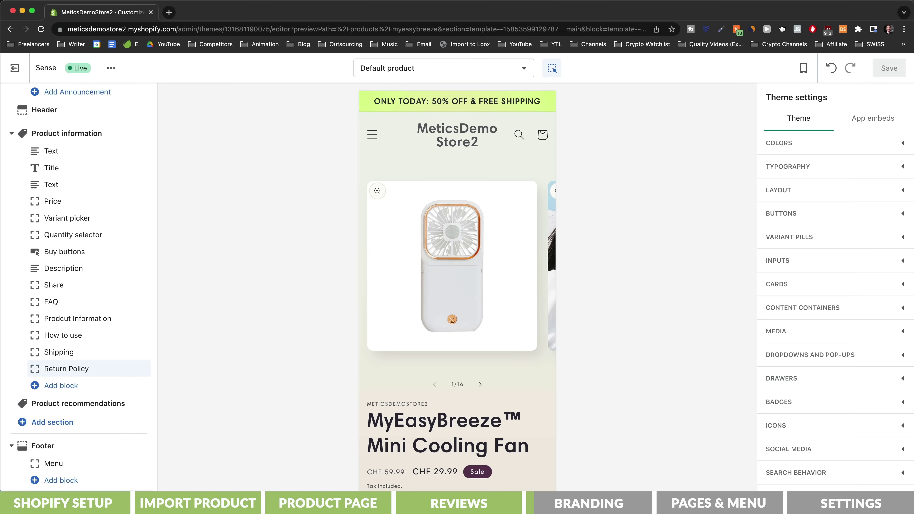
left_click(904, 144)
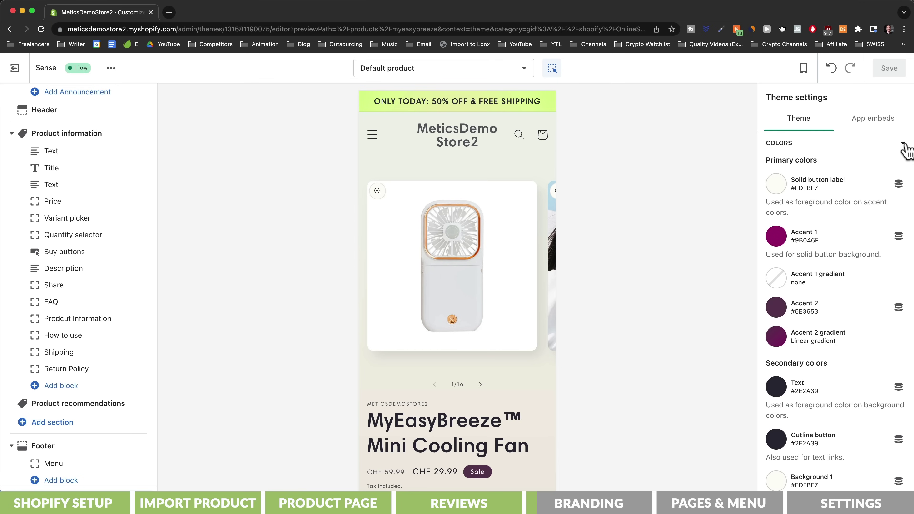
left_click(481, 385)
left_click(481, 385)
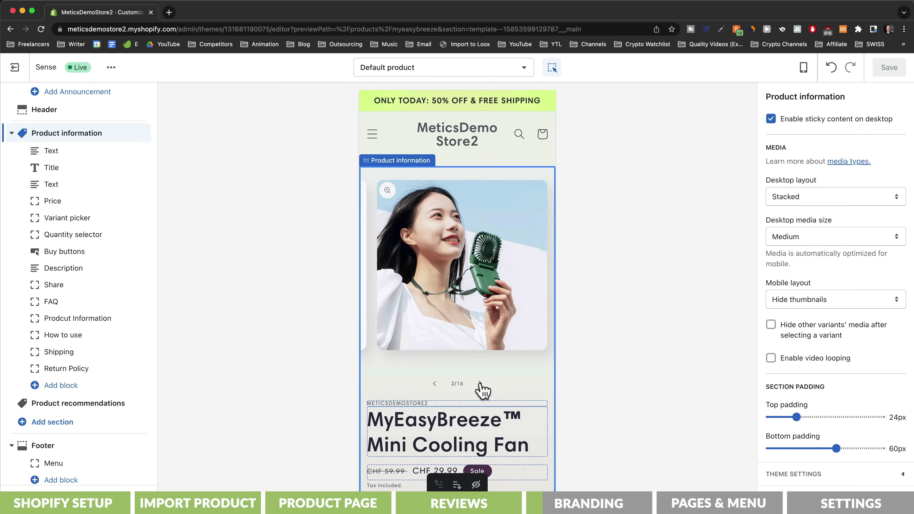
left_click(481, 385)
left_click(481, 385)
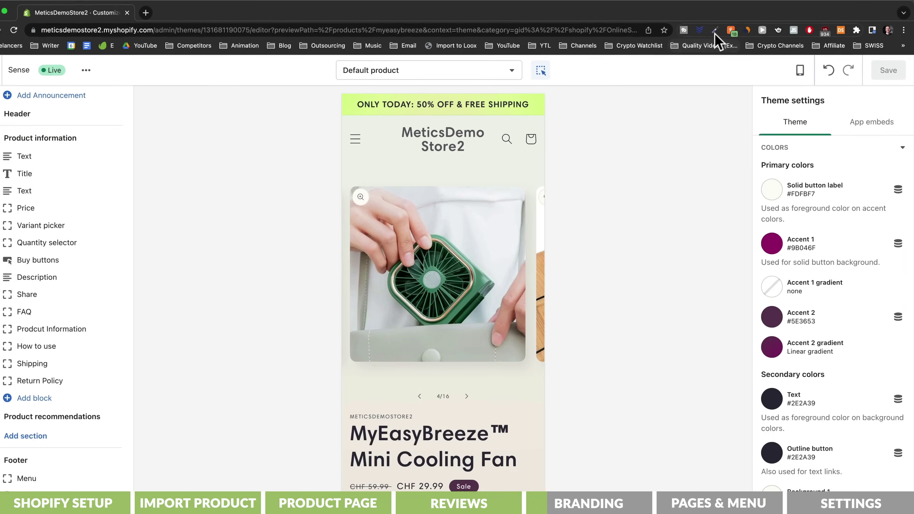
left_click(720, 28)
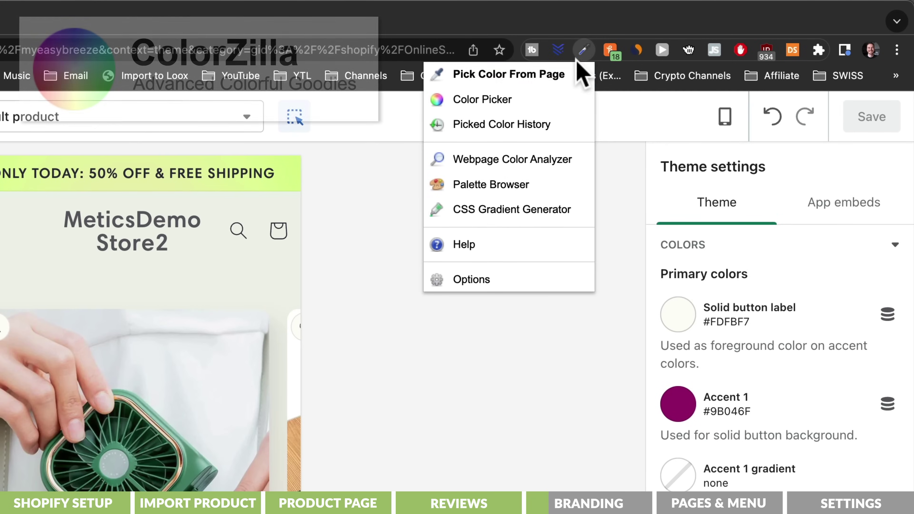
left_click(561, 74)
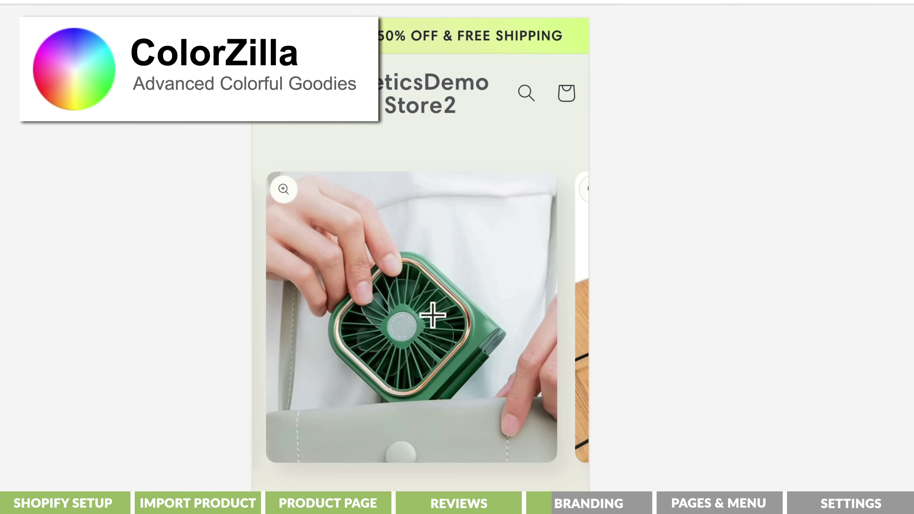
left_click(440, 256)
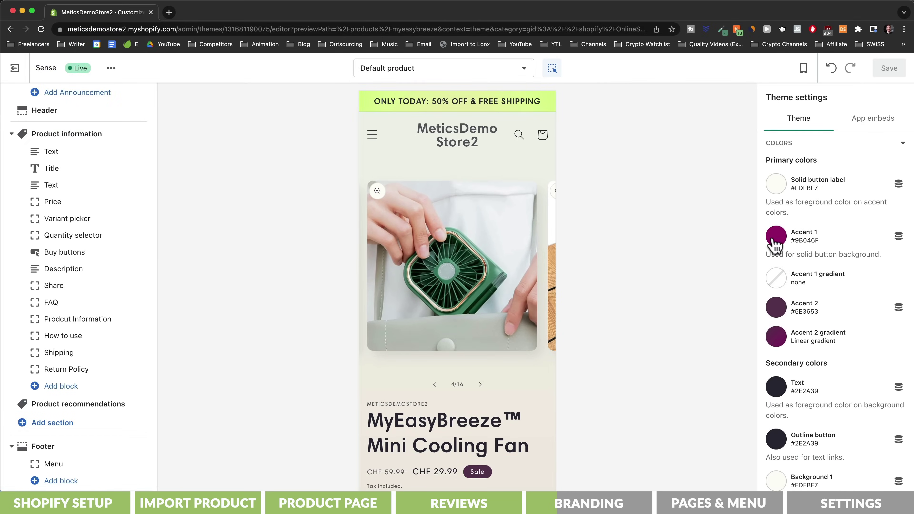
Replace the theme's Accent 1 color with the fan's green, #549178
left_click(775, 237)
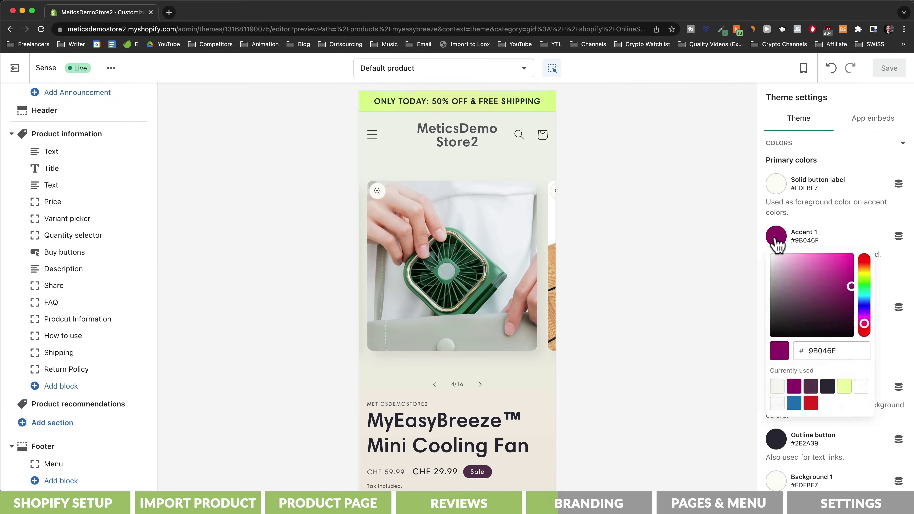
left_click_drag(809, 347, 859, 345)
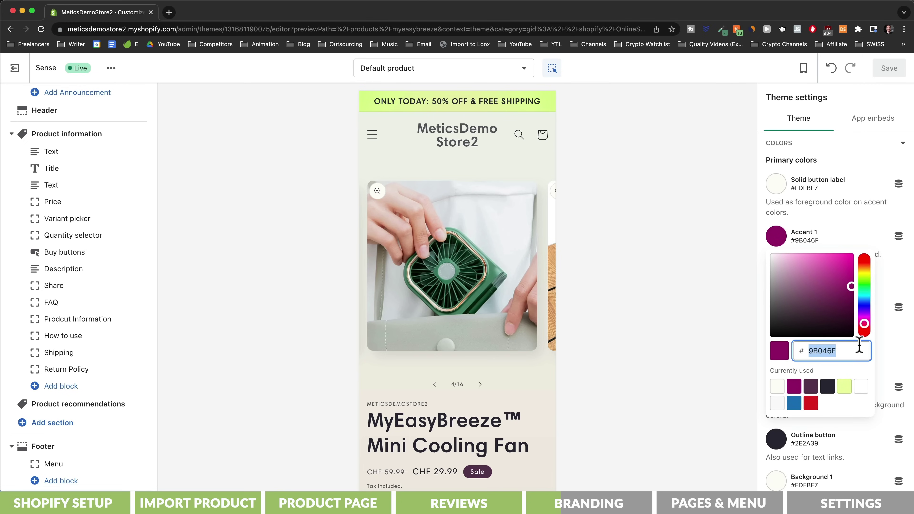
left_click(592, 297)
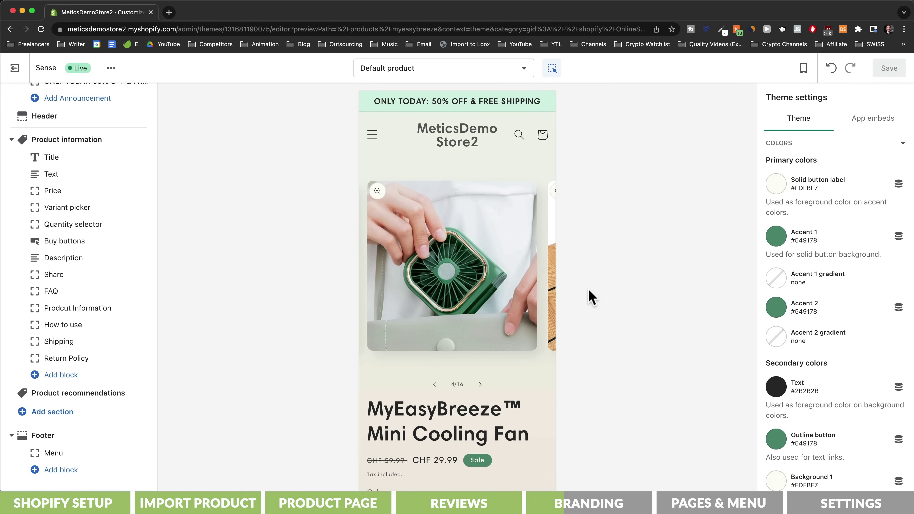
Switch the theme editor's preview to the Checkout page and view its form down to the shipping button
left_click(488, 72)
left_click(392, 324)
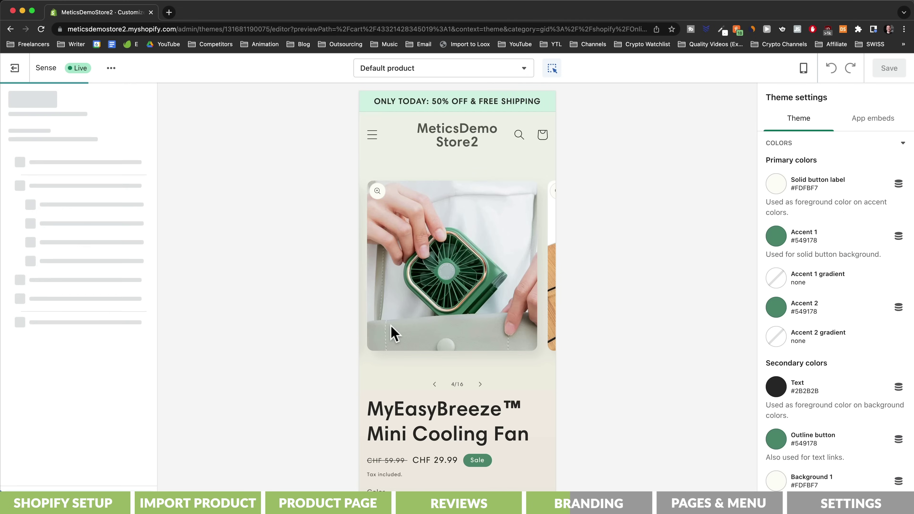
scroll(546, 295, "down", 3)
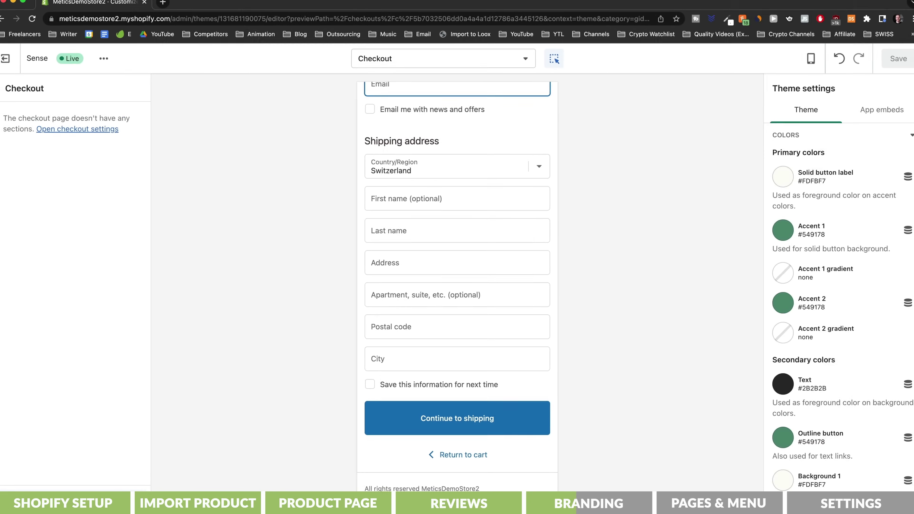
In the checkout theme settings, set the Accents color to the recently selected dark green
scroll(827, 443, "down", 3)
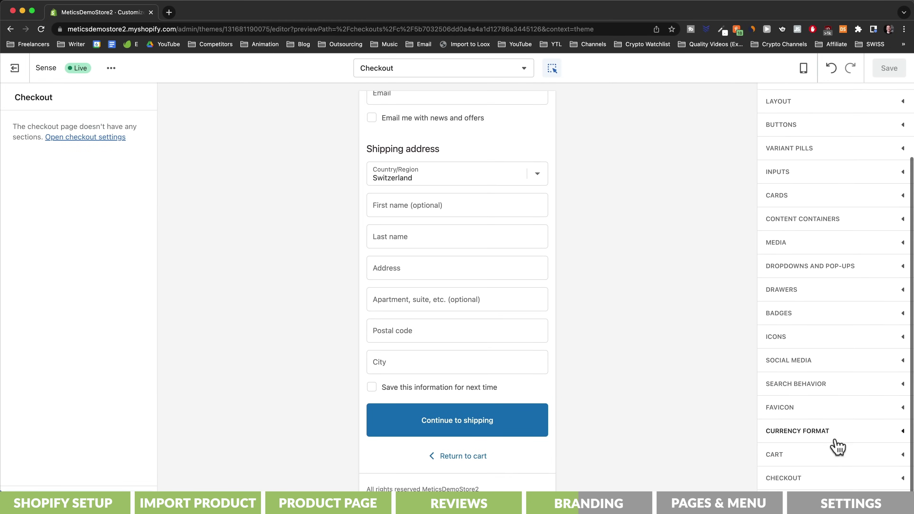
left_click(820, 478)
scroll(846, 428, "down", 5)
scroll(848, 430, "down", 8)
left_click(778, 331)
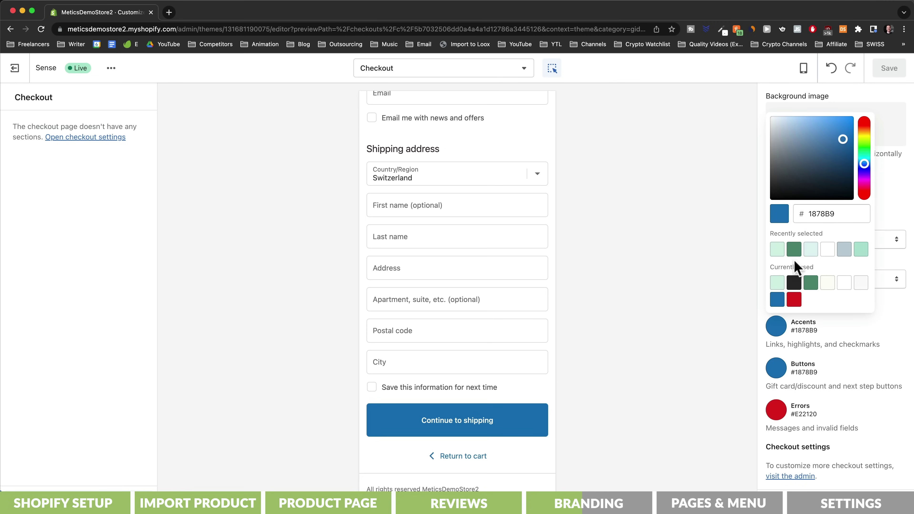
left_click(794, 250)
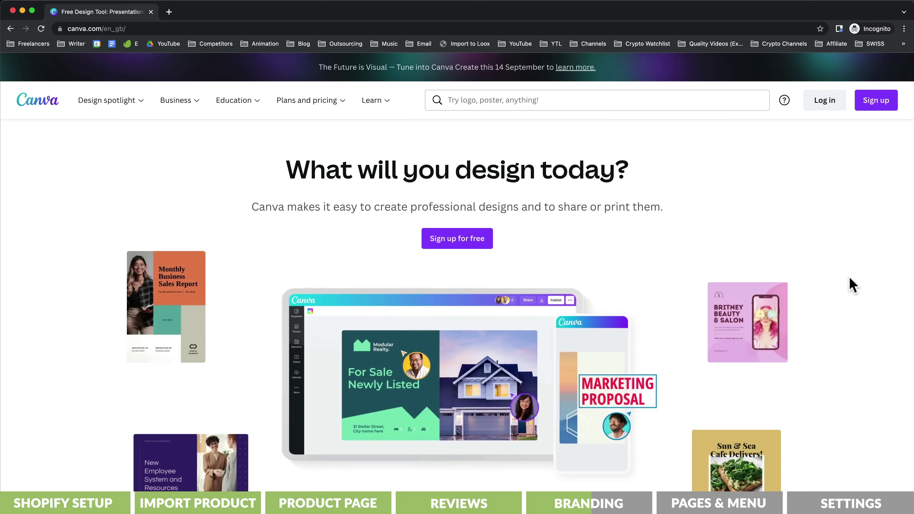
Switch to Canva and browse its home page and logo templates
scroll(853, 285, "down", 2)
scroll(853, 285, "down", 6)
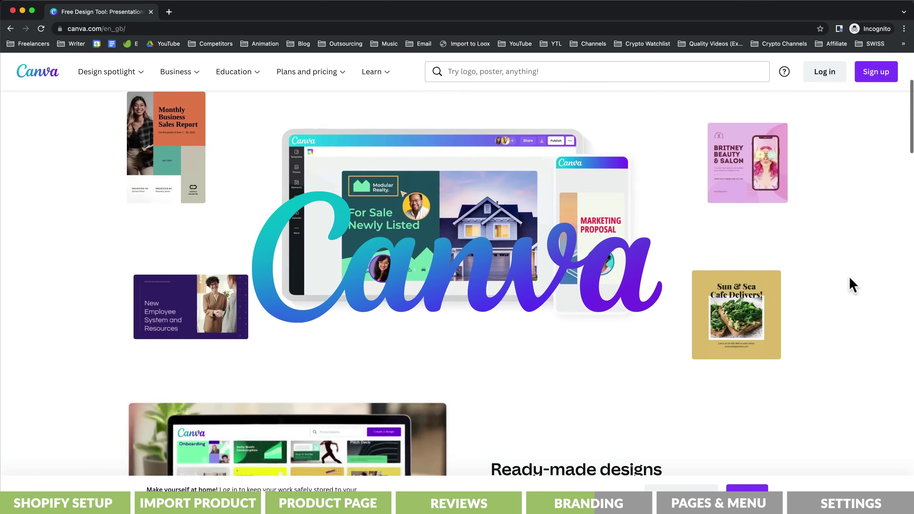
scroll(853, 285, "down", 8)
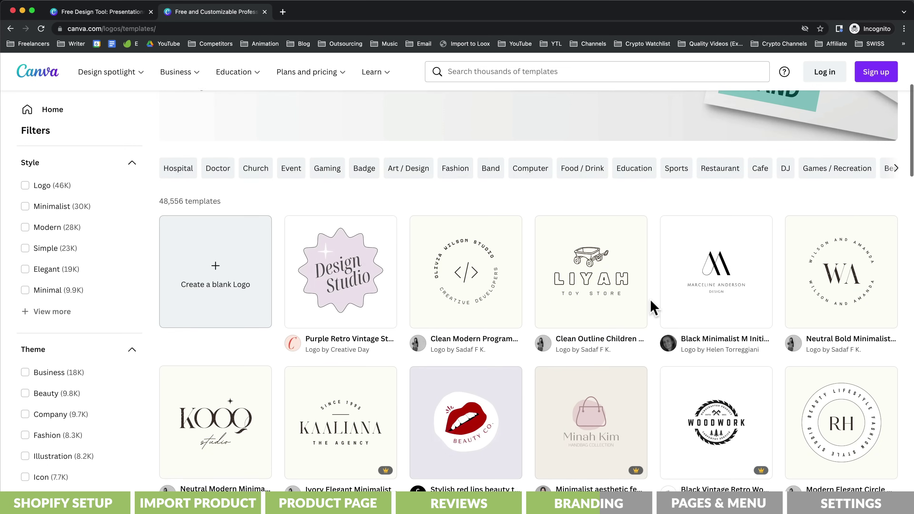
scroll(653, 306, "down", 6)
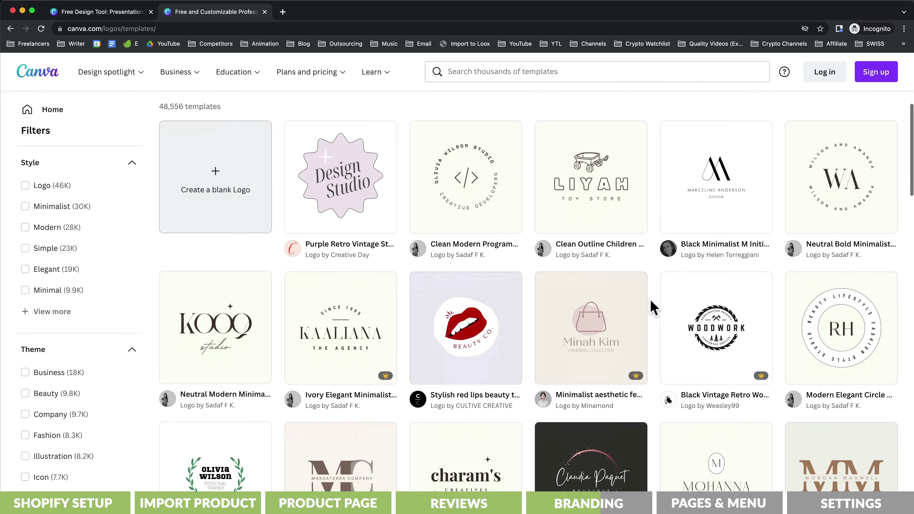
scroll(653, 307, "down", 5)
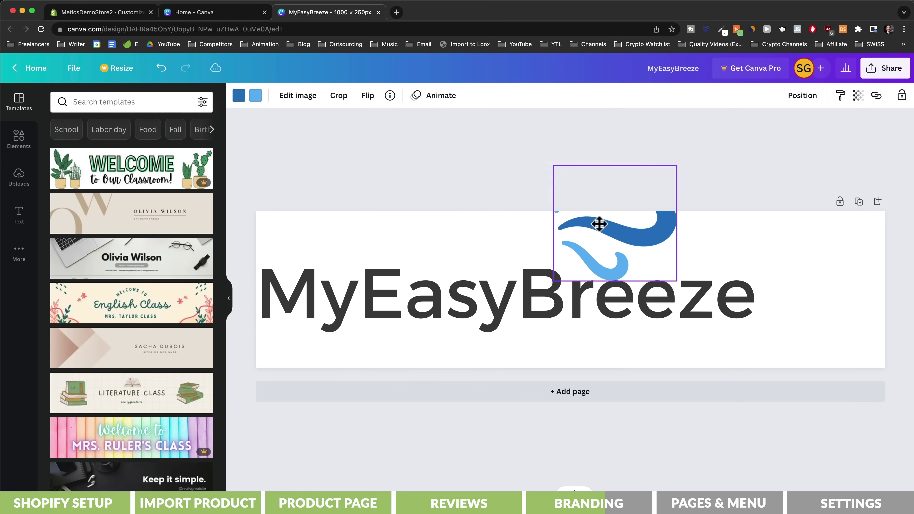
Place the blue wave graphic just after the MyEasyBreeze text in the Canva logo and download the design
left_click_drag(599, 224, 810, 295)
left_click(698, 199)
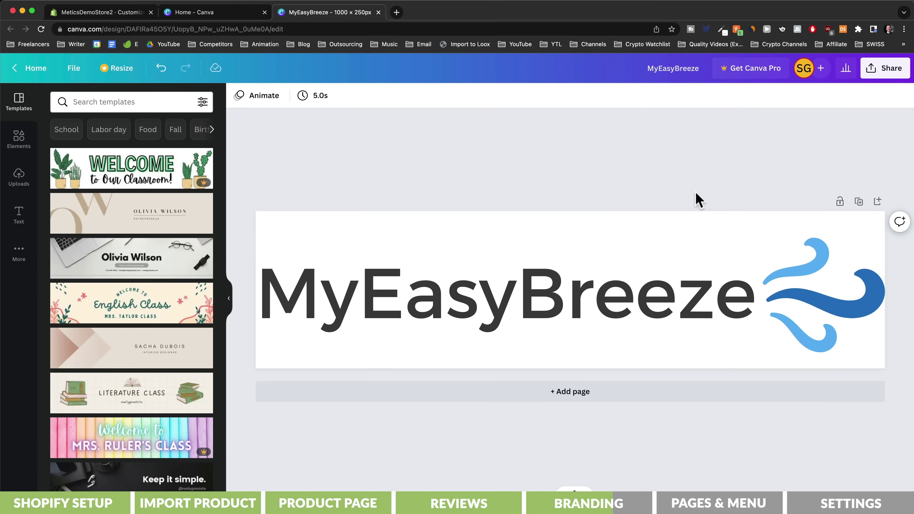
left_click(885, 70)
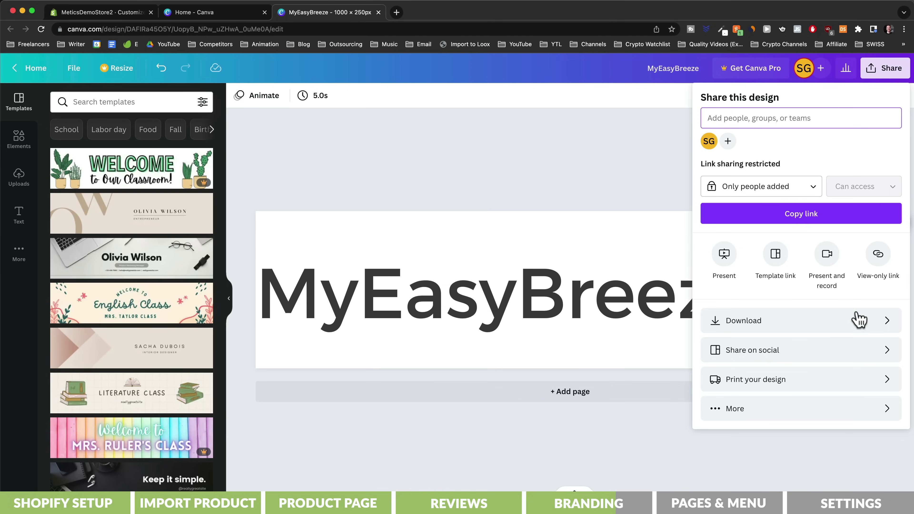
left_click(859, 320)
left_click(806, 285)
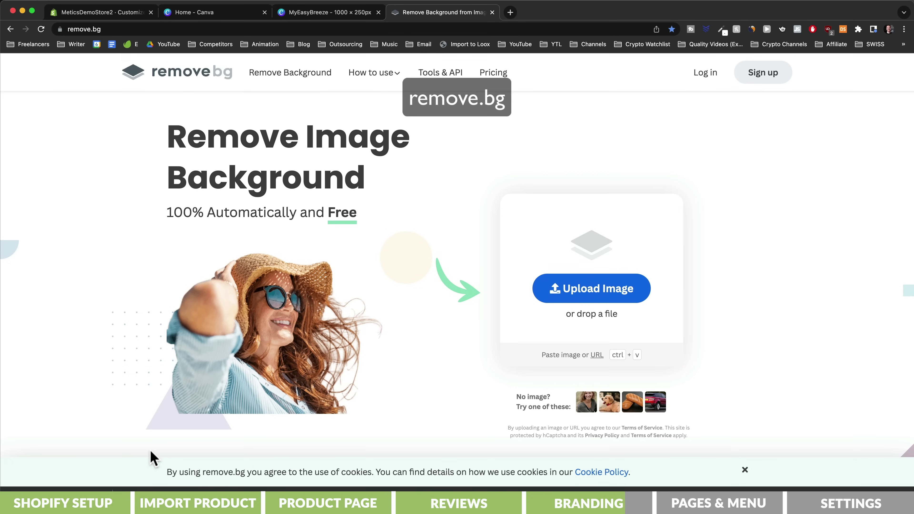
Upload the MyEasyBreeze logo to remove.bg and download the version with its background removed
left_click_drag(57, 490, 591, 290)
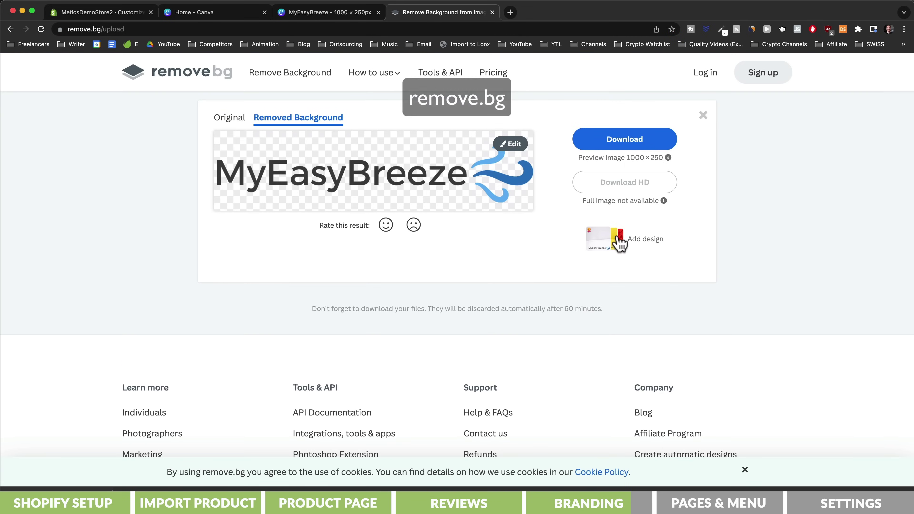
left_click(624, 145)
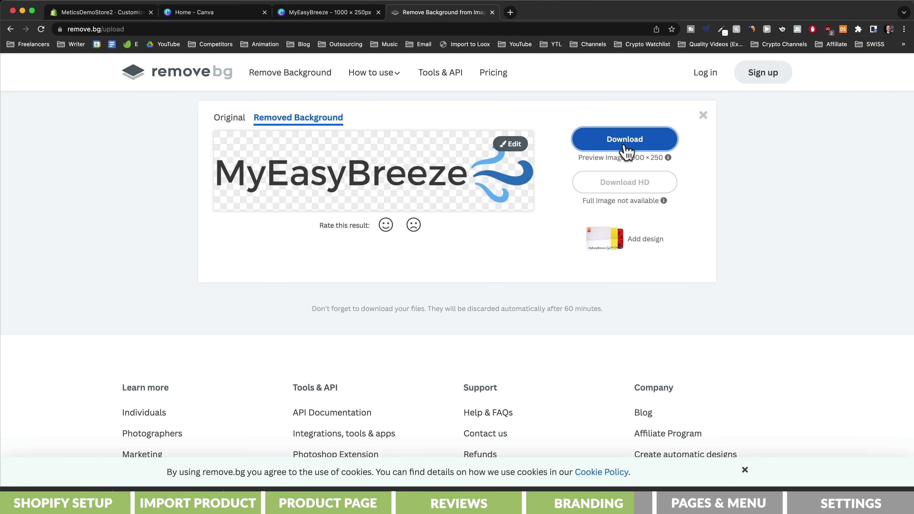
Back in the Shopify theme editor, use the transparent MyEasyBreeze logo as the header's logo image, set its width to 150 px and save
key("super+1")
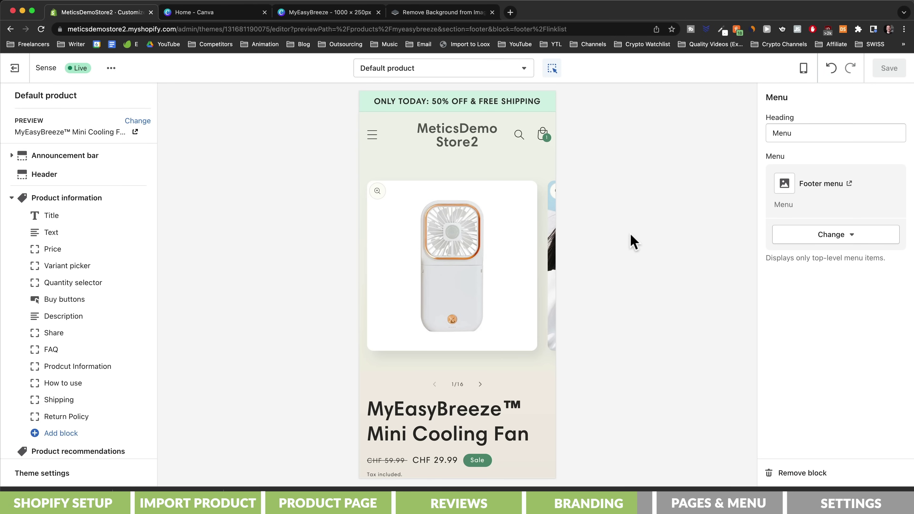
left_click(468, 143)
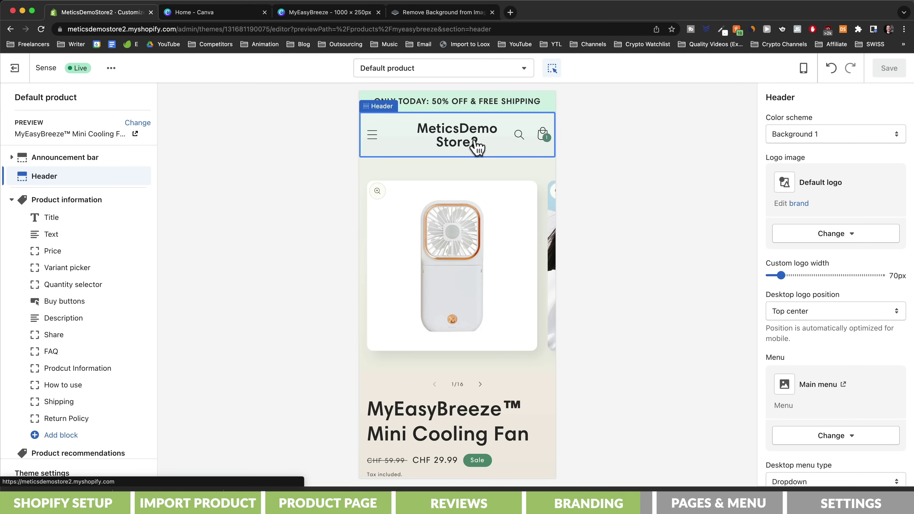
left_click(828, 235)
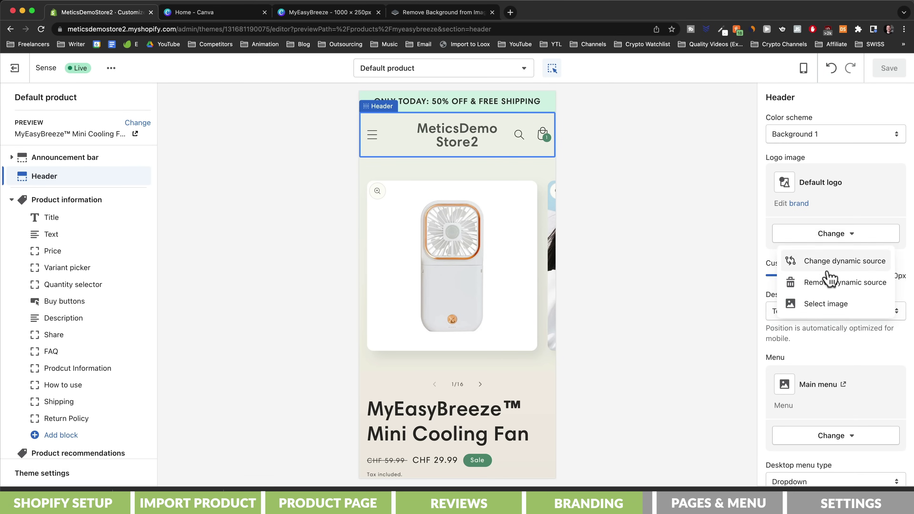
left_click(824, 303)
left_click_drag(700, 249, 793, 174)
left_click_drag(806, 286, 824, 286)
left_click(890, 69)
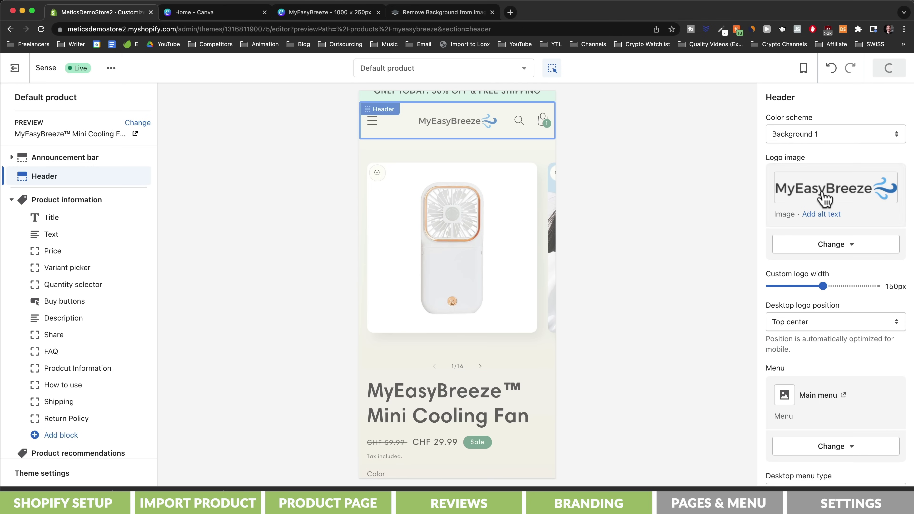
Look over the product page preview, leave the theme editor and open the Policies page in the store settings
scroll(551, 306, "down", 10)
scroll(551, 310, "down", 15)
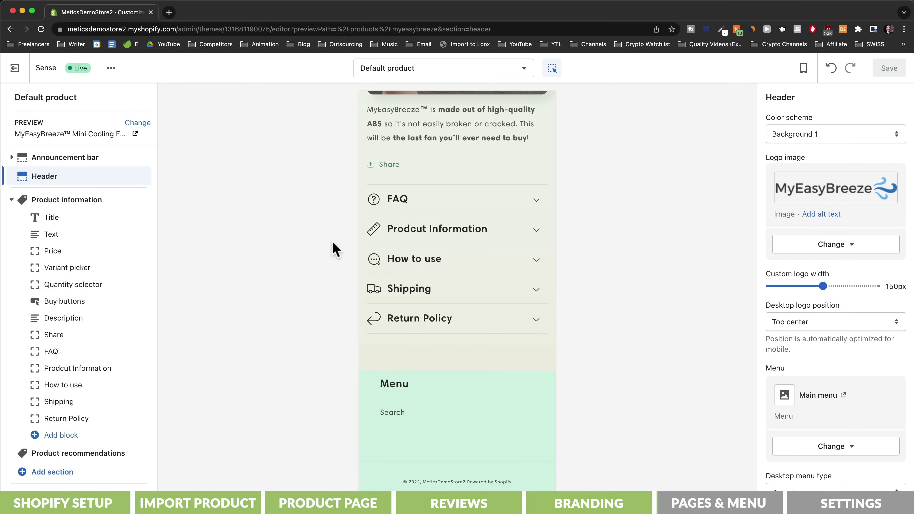
left_click(15, 68)
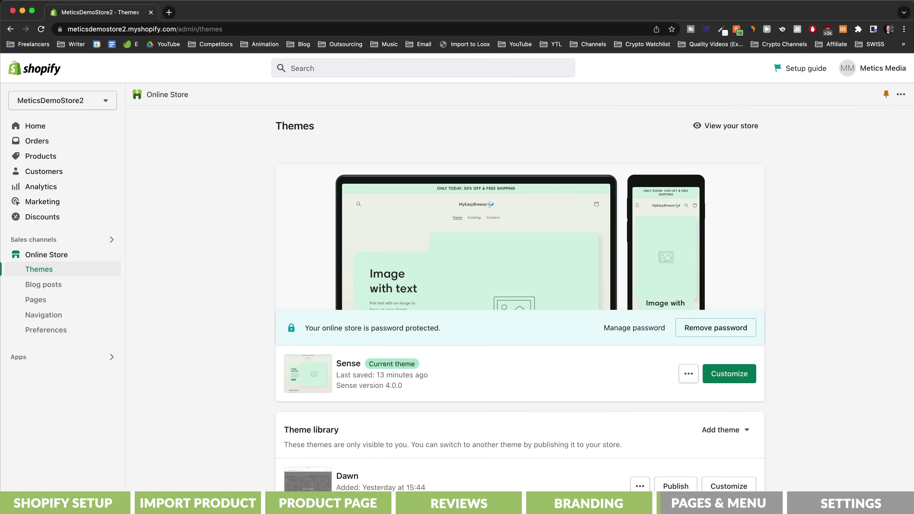
left_click(75, 474)
scroll(278, 345, "down", 5)
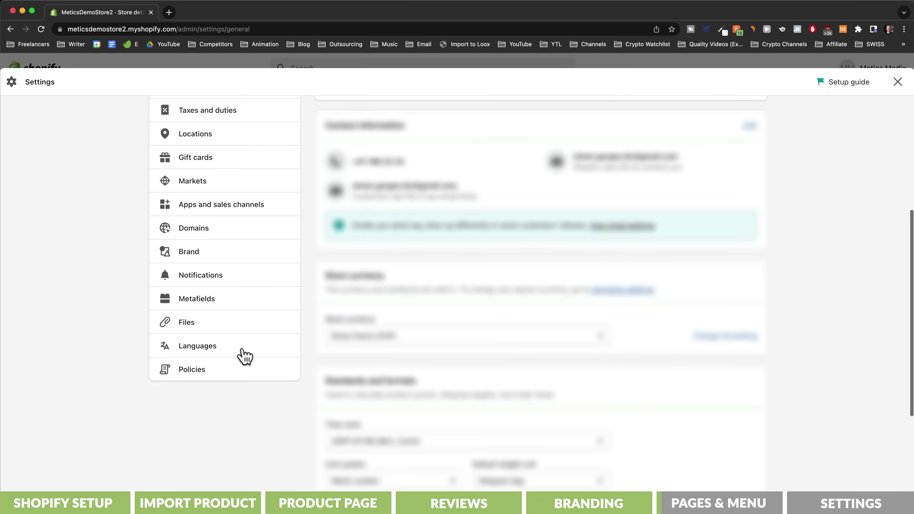
left_click(192, 369)
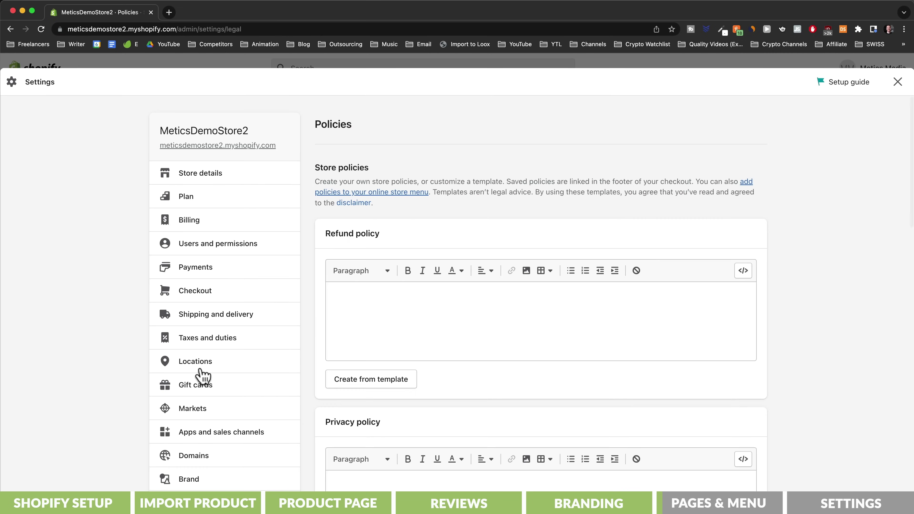
Create the refund policy from the template and review its text, highlighting the [INSERT RETURN ADDRESS] placeholder
left_click(372, 381)
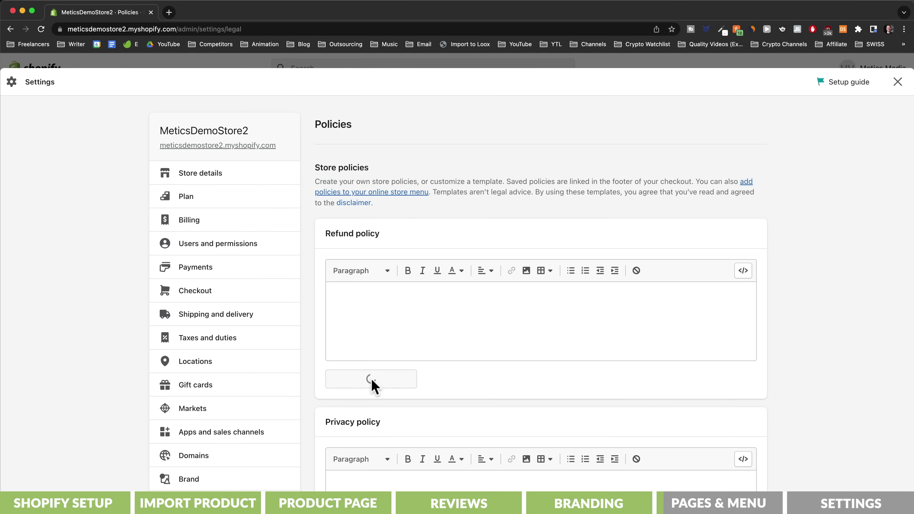
left_click(820, 337)
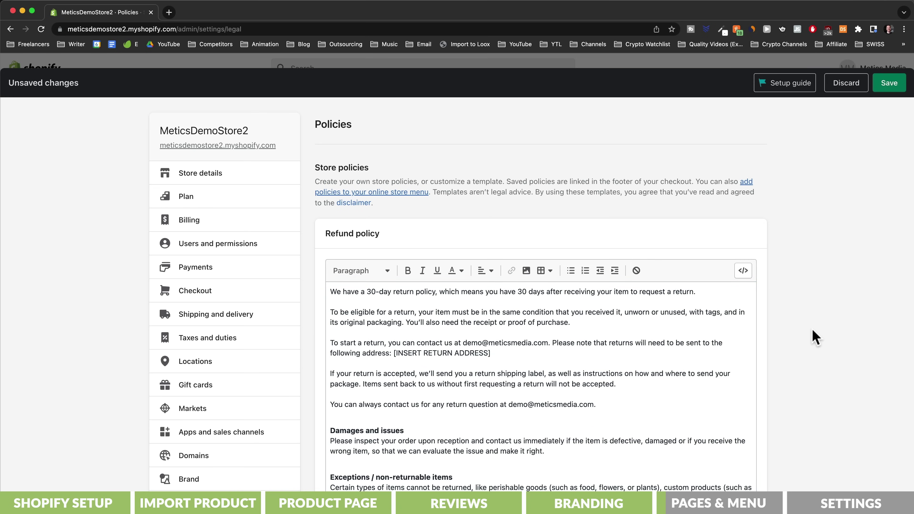
scroll(787, 336, "down", 5)
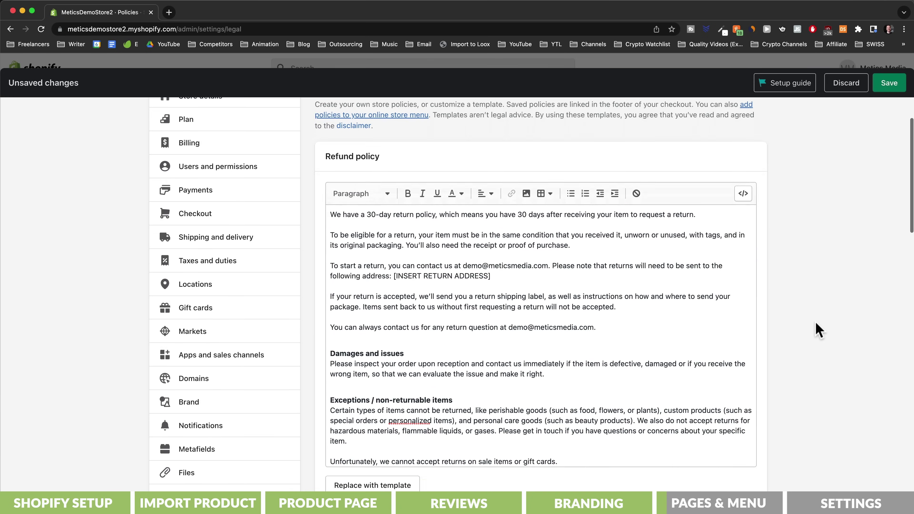
left_click_drag(394, 227, 490, 230)
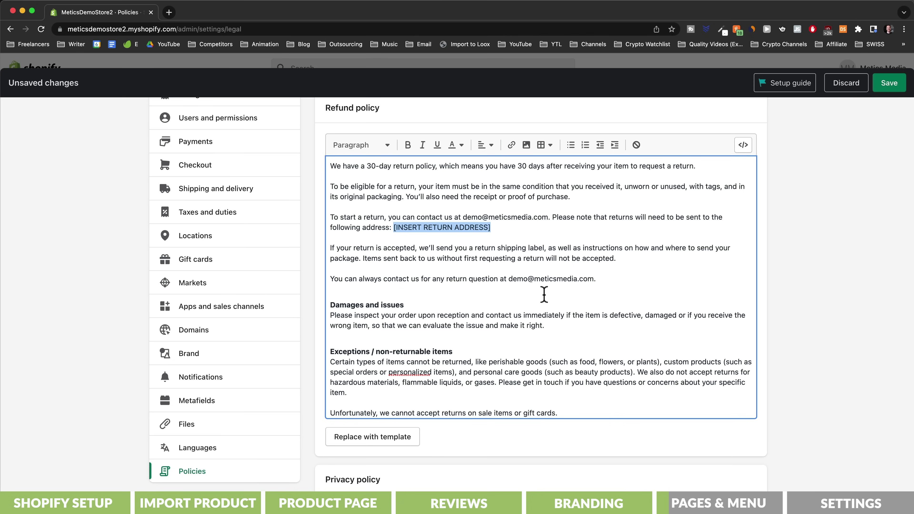
scroll(545, 295, "down", 10)
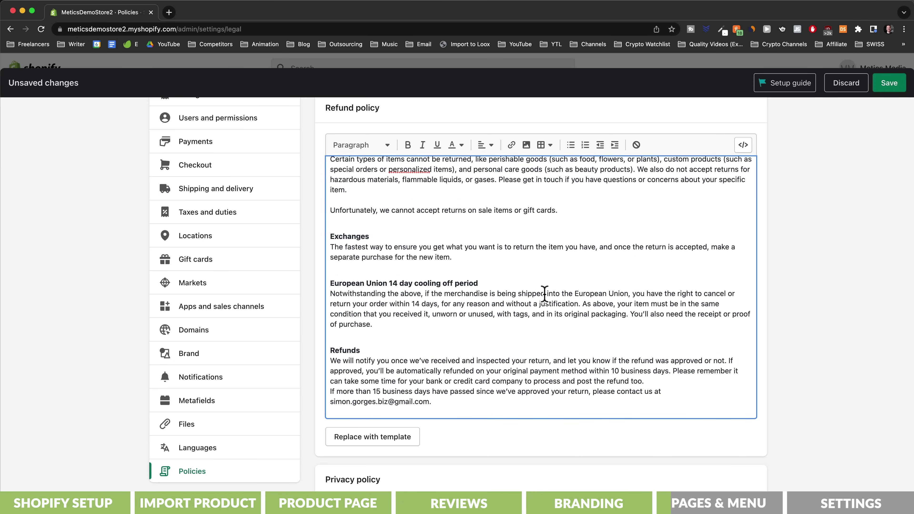
Create the privacy policy and the terms of service from their templates
scroll(782, 317, "down", 8)
left_click(401, 374)
scroll(388, 373, "down", 7)
left_click(339, 356)
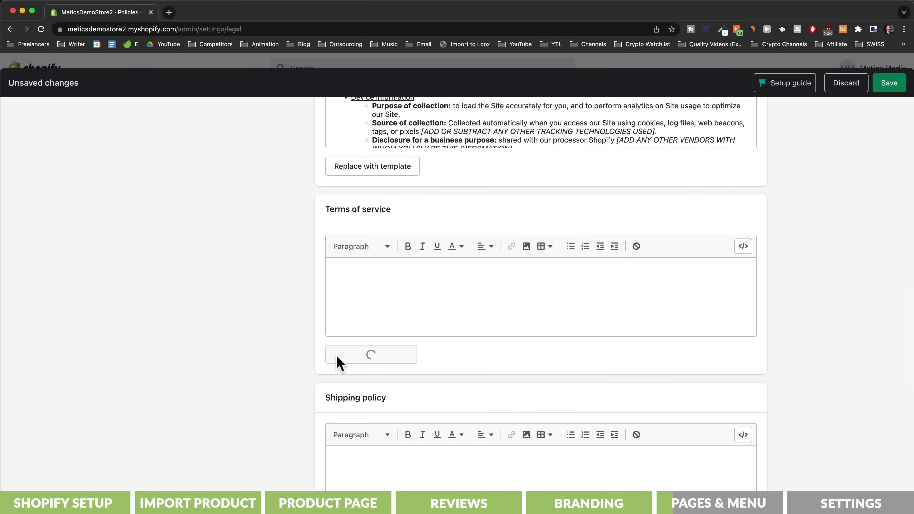
Write the shipping policy "Delivery takes 10 to 20 business days, rarely longer depending on the customers location.", save the policies and close the settings
scroll(256, 367, "down", 12)
scroll(257, 368, "down", 2)
left_click(462, 266)
type("Delivery takes 10 to 20 business days, rarely longer depending on the customers location.")
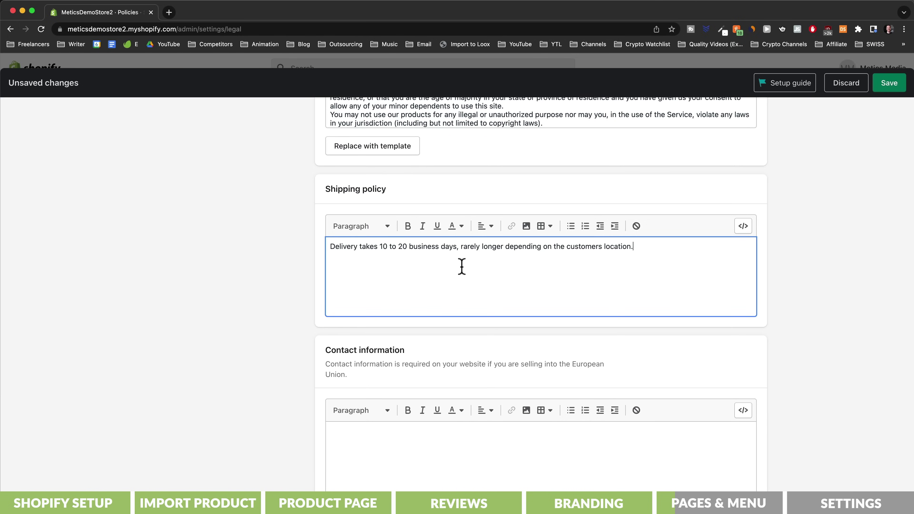
left_click(890, 84)
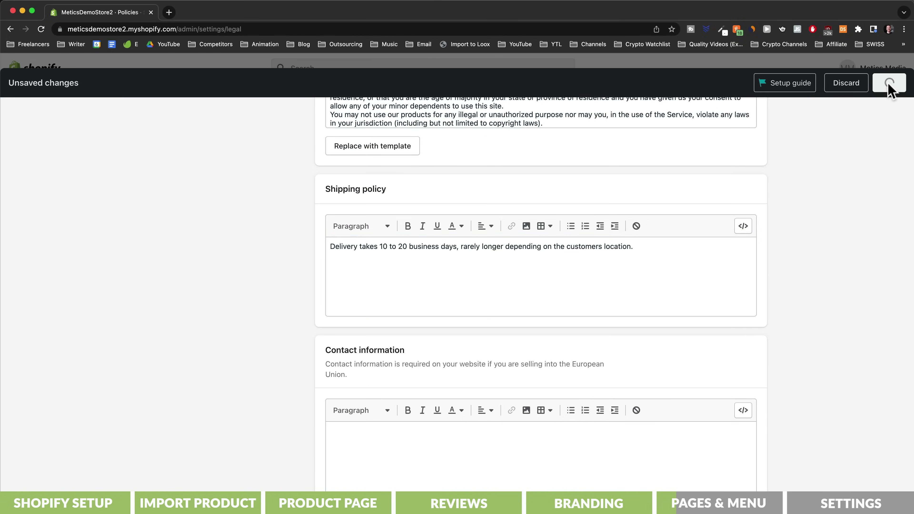
left_click(896, 83)
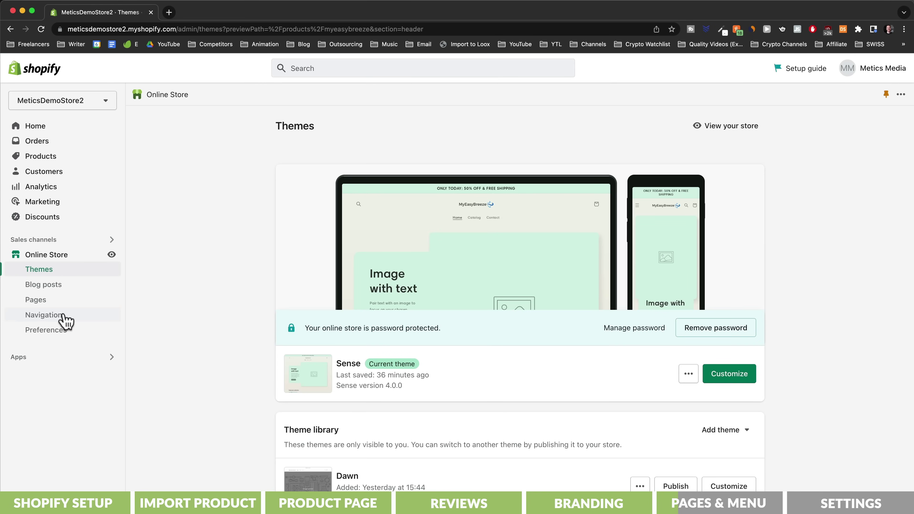
Add Refund Policy, Shipping Policy, Terms of Service and Privacy Policy links to the store's Footer menu and save it
left_click(50, 317)
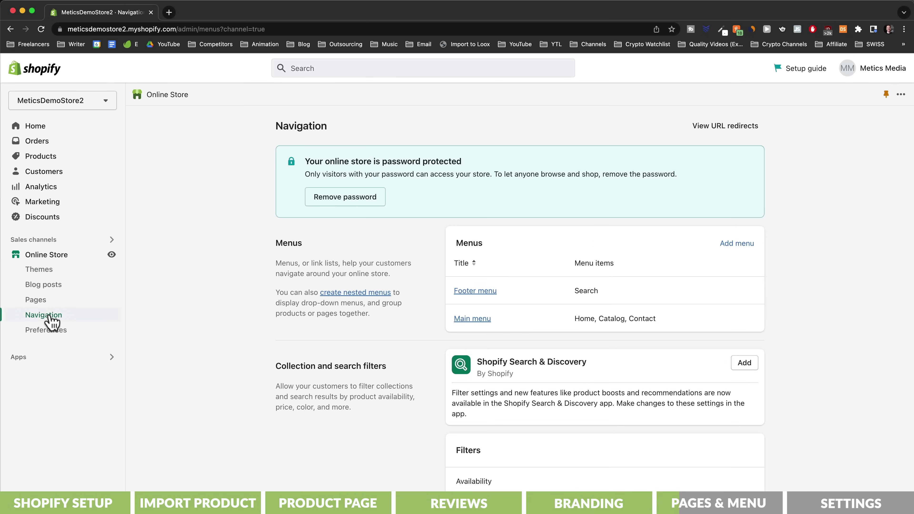
left_click(472, 292)
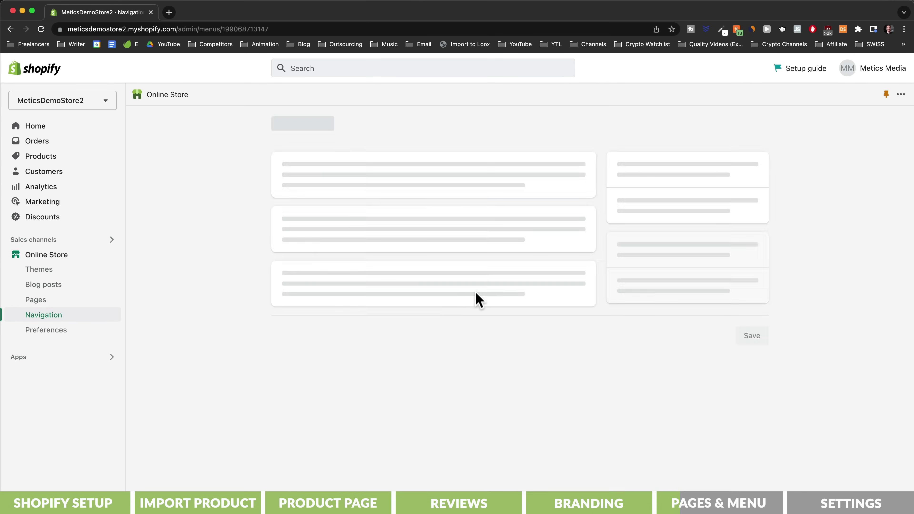
left_click(330, 282)
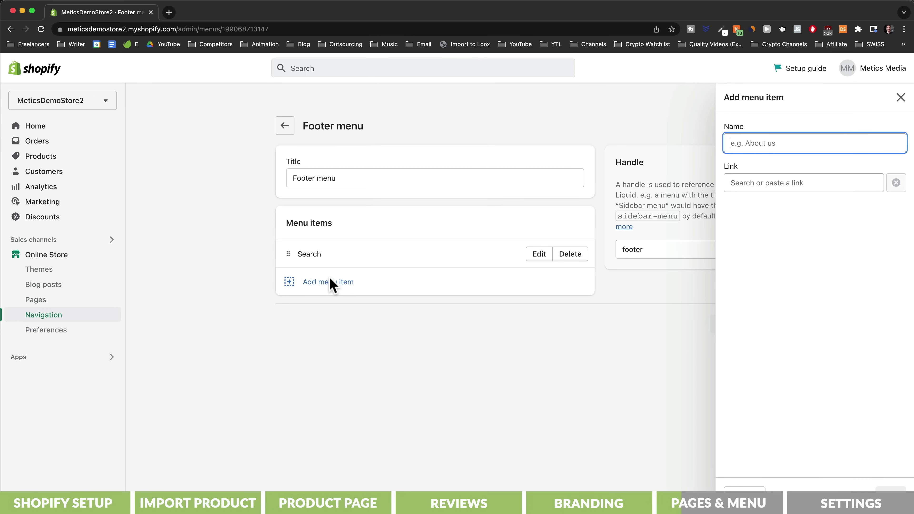
left_click(781, 184)
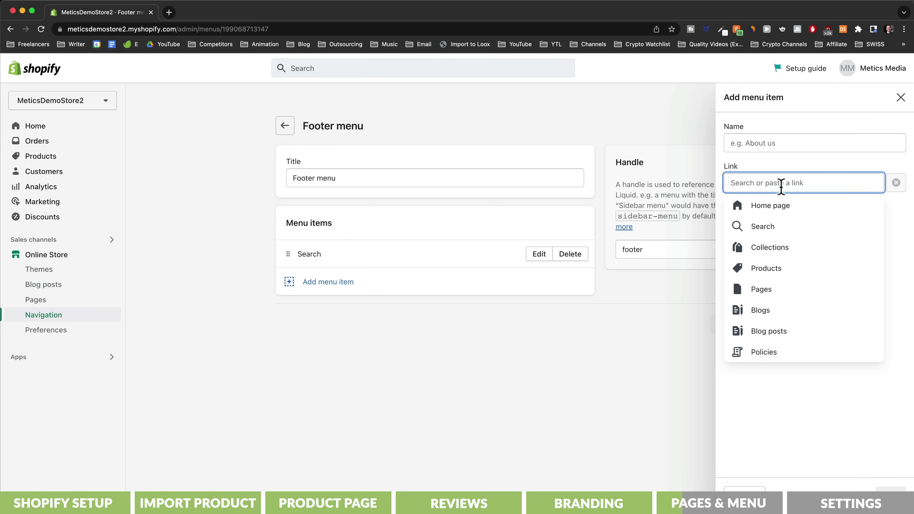
left_click(770, 352)
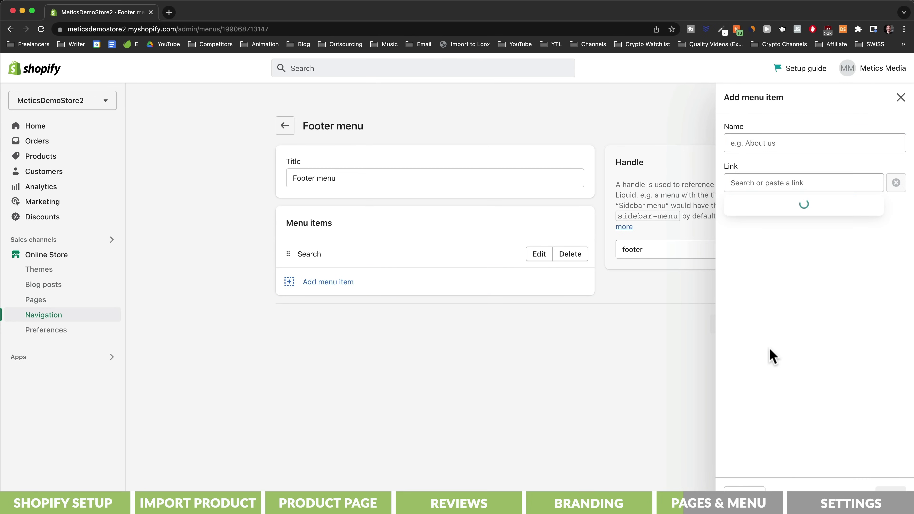
left_click(760, 225)
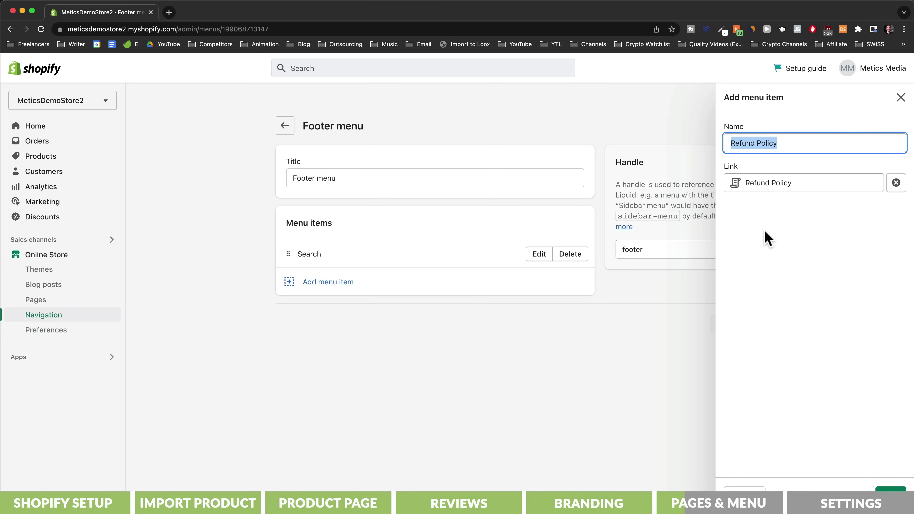
left_click(879, 482)
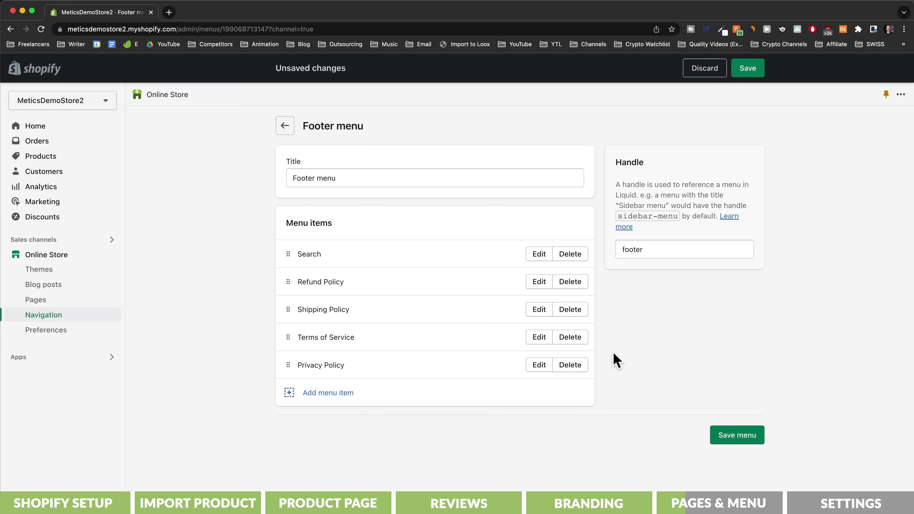
left_click(730, 442)
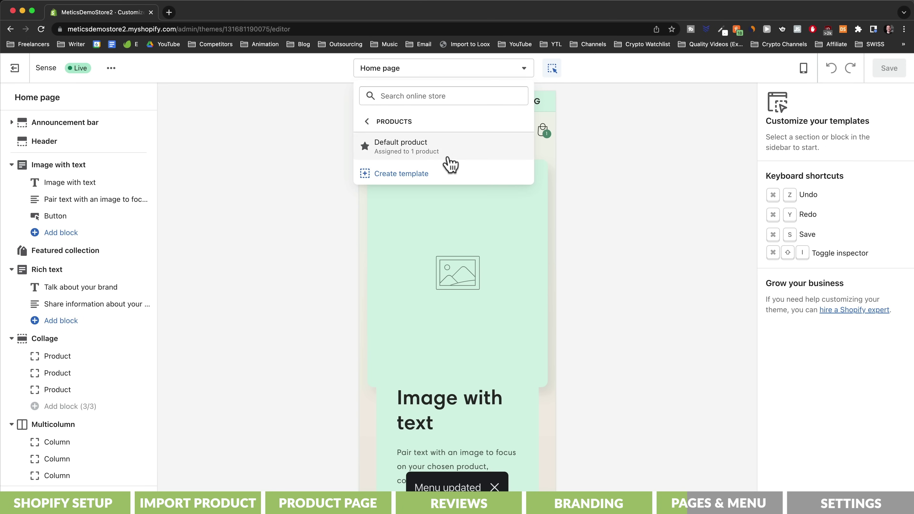
Open the Default product template in the theme editor and look through the page down to its footer
left_click(444, 159)
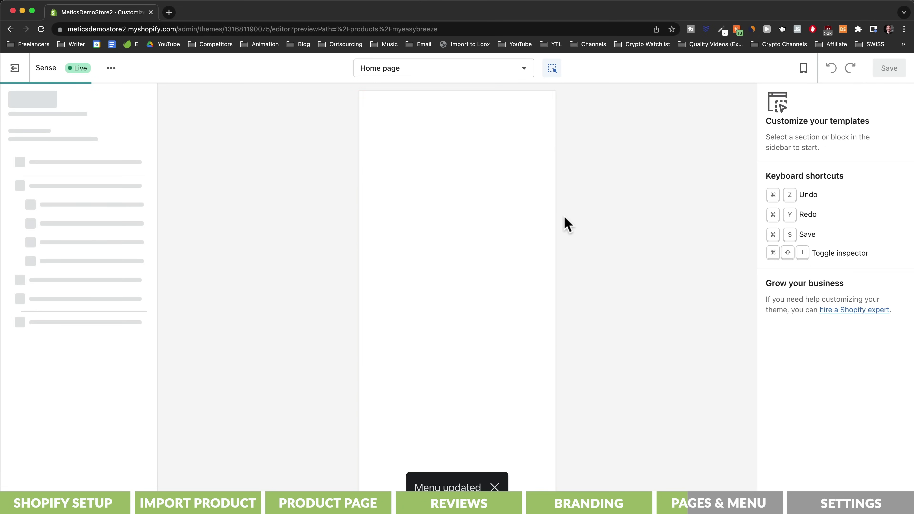
scroll(554, 259, "down", 20)
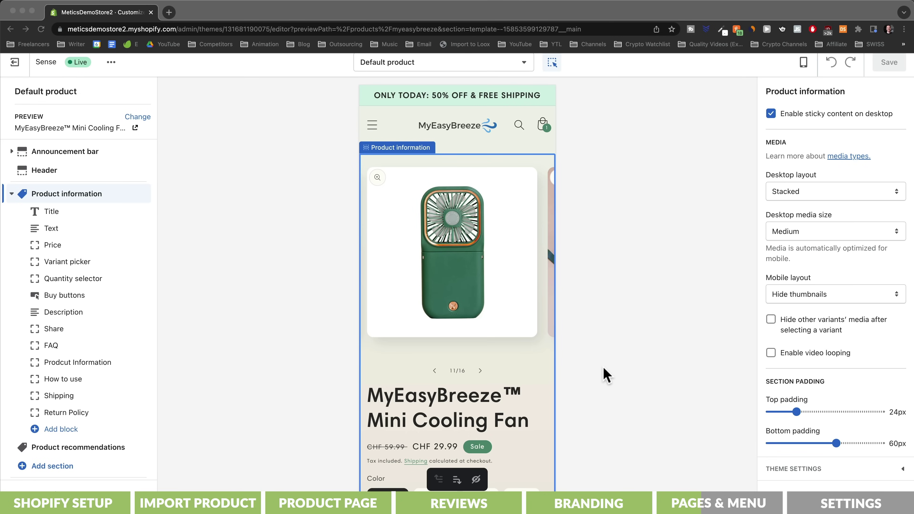
left_click(572, 157)
On the Home page template, delete all sections between Image with text and the footer, including Featured collection, Rich text, Collage and Multicolumn
left_click(527, 82)
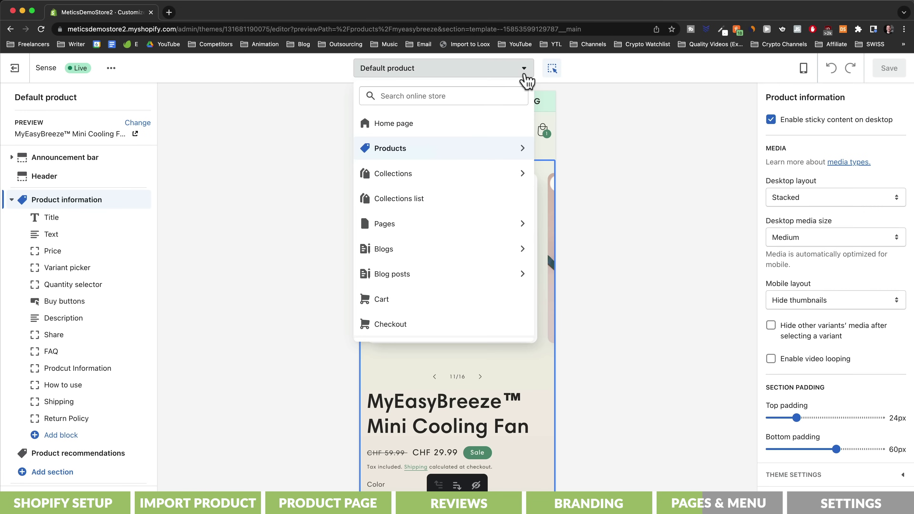
left_click(494, 125)
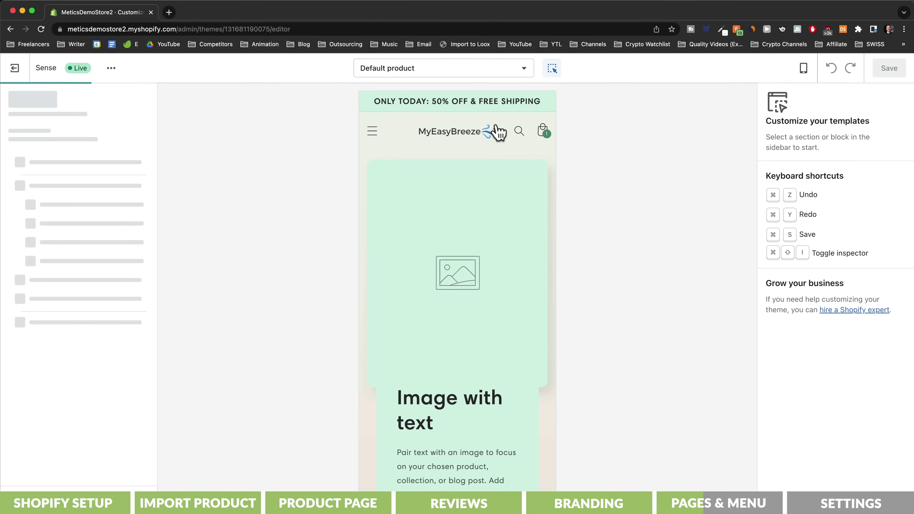
left_click(83, 252)
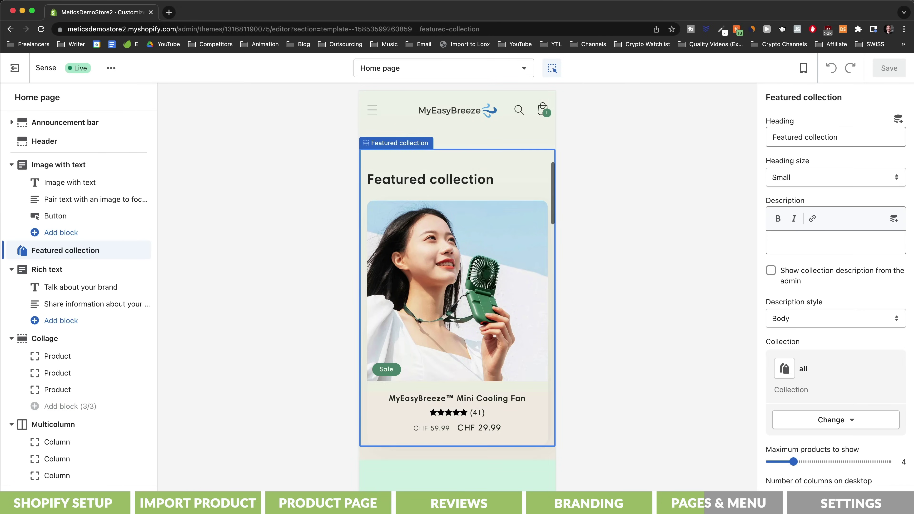
key("Delete")
left_click(135, 252)
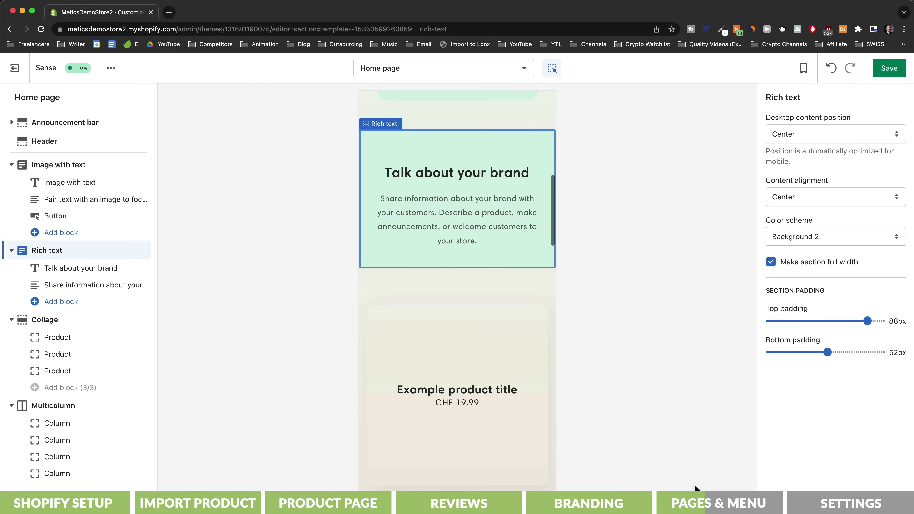
key("Delete")
Give the Image with text section the photo of the woman holding the green fan and a Small heading reading "MyEasyBreeze™"
left_click(502, 282)
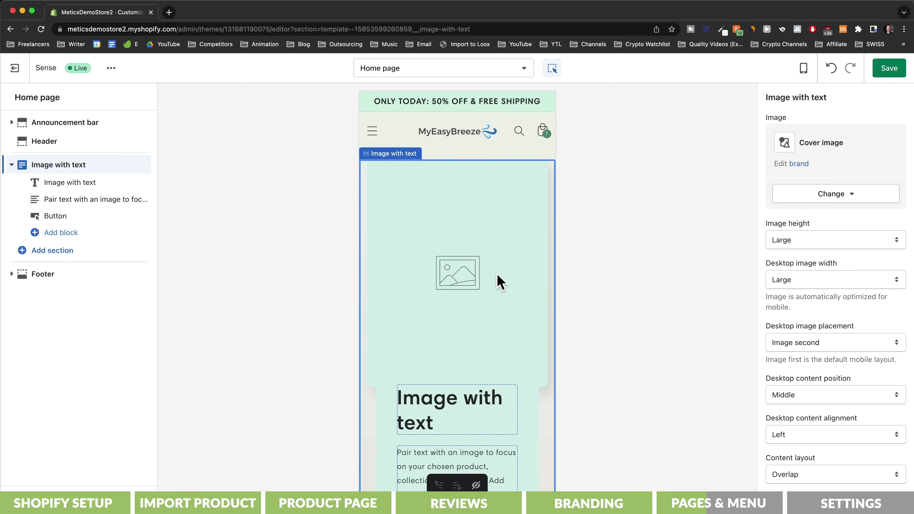
left_click(835, 195)
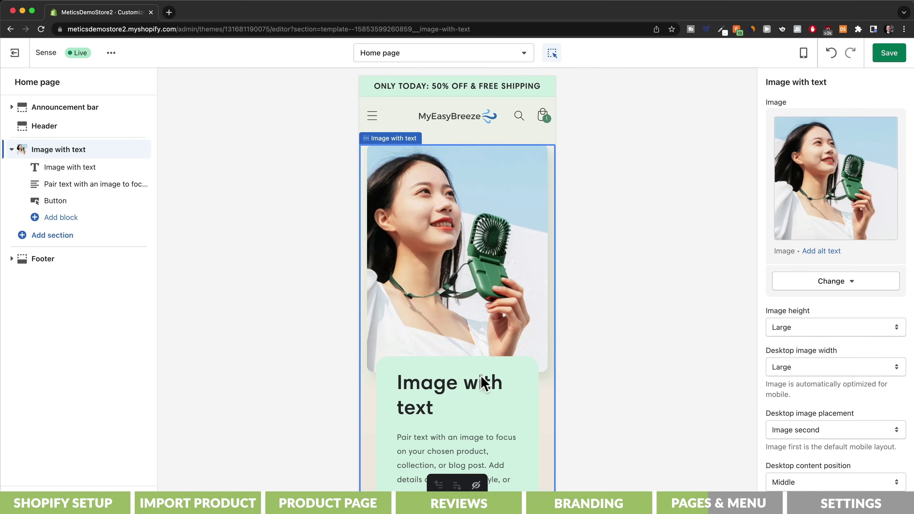
left_click(484, 384)
triple_click(769, 119)
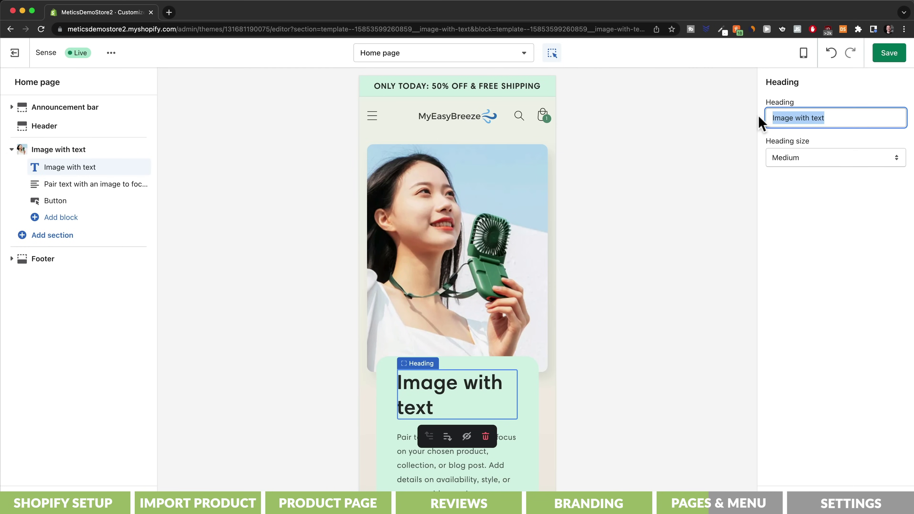
type("MyEasyBreeze™")
left_click(800, 156)
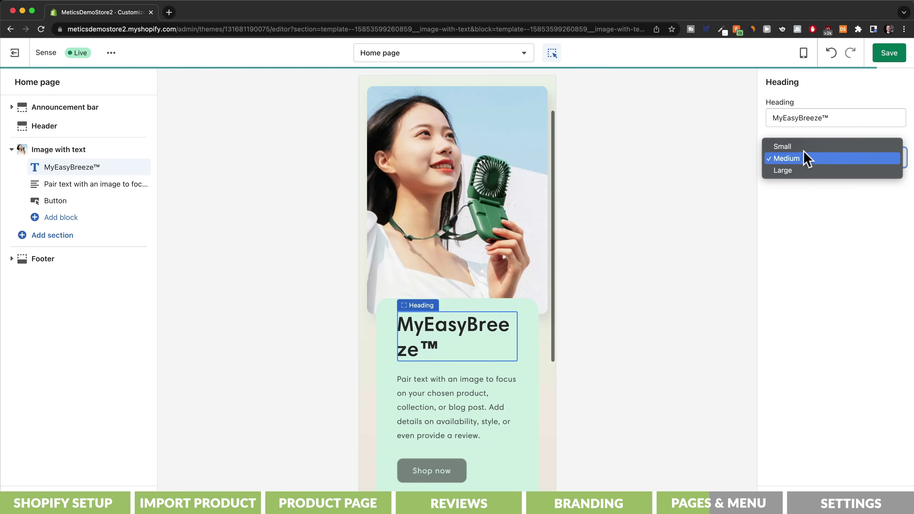
left_click(805, 146)
Replace the section's placeholder text with the copied paragraph beginning "Feeling hot? Just take out your MyEasyBreeze™ and let it do its job!"
left_click(473, 378)
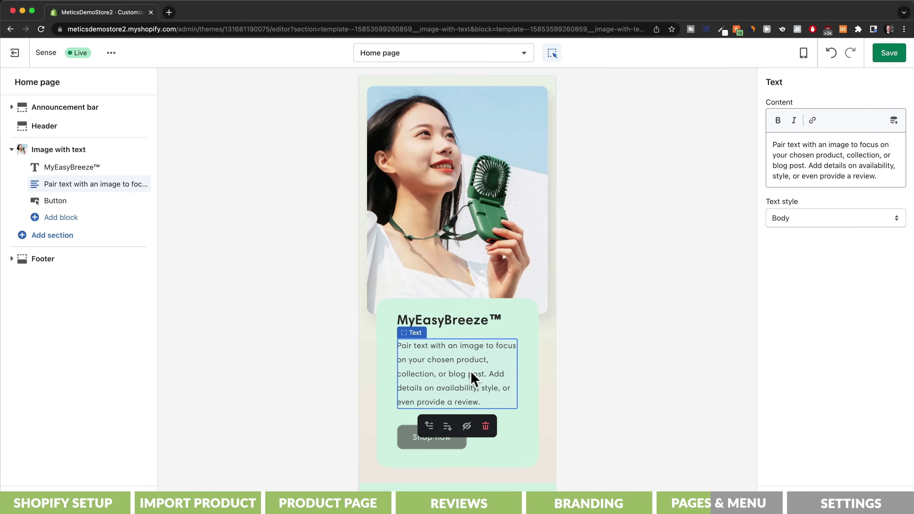
triple_click(826, 171)
key("super+v")
Set the label of the section's button to "Buy now"
left_click(432, 458)
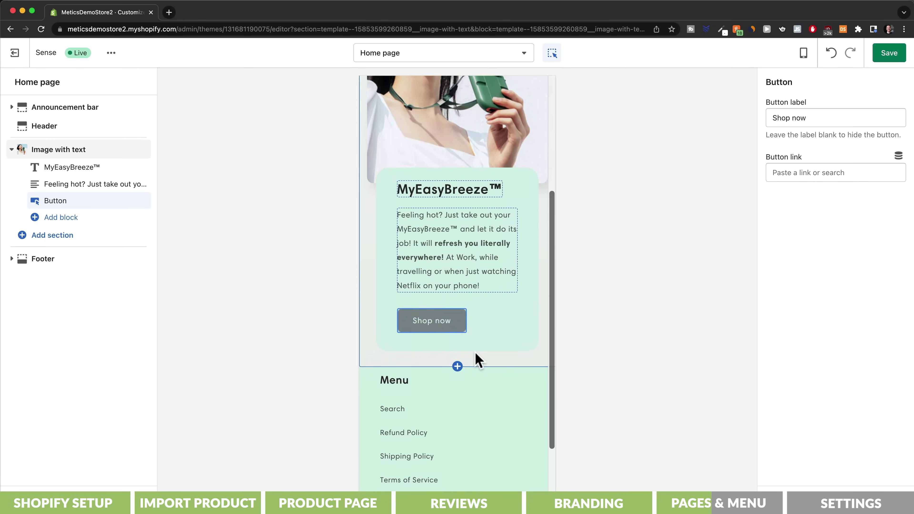
left_click(801, 118)
triple_click(801, 118)
type("Buy now")
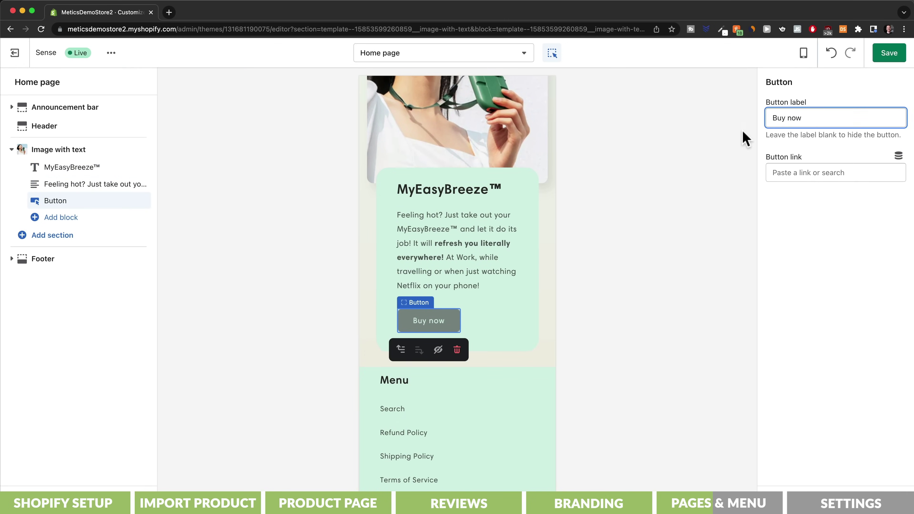
left_click(605, 385)
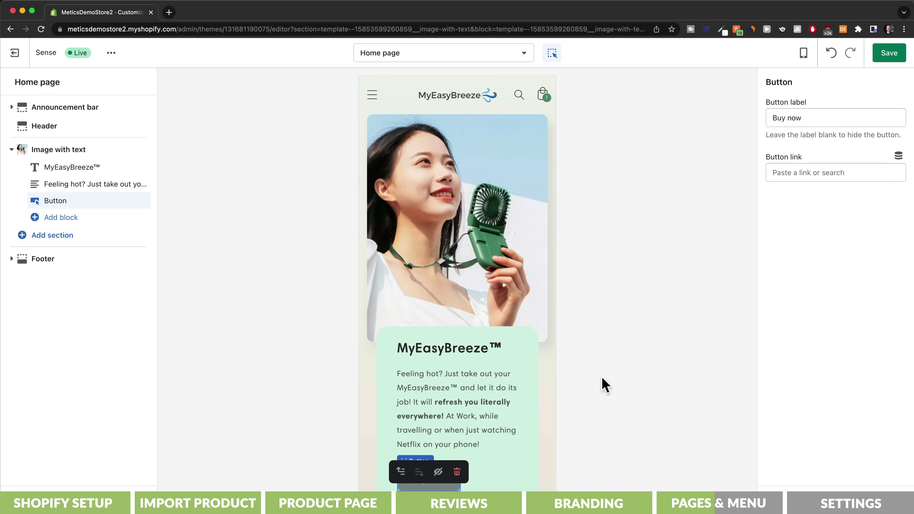
Add a Featured product section below Image with text, assign the MyEasyBreeze™ Mini Cooling Fan product to it and save the home page
left_click(43, 237)
type("featured")
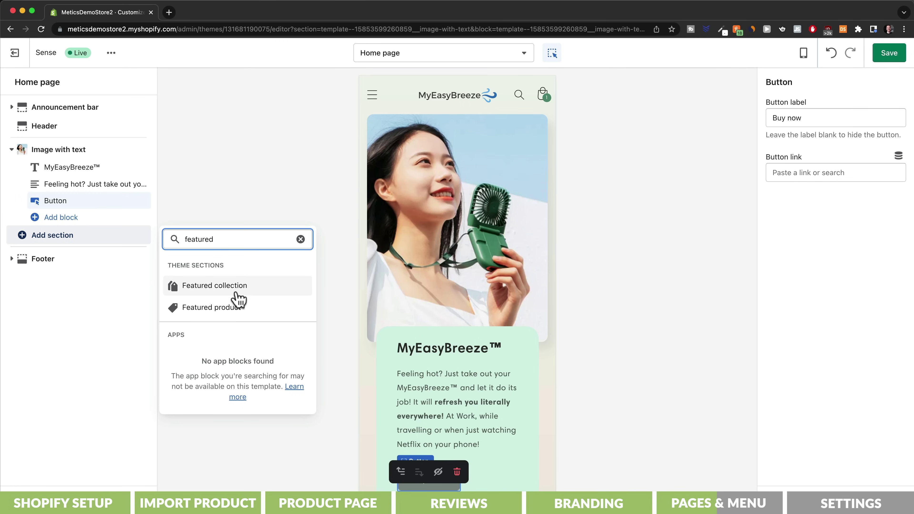
left_click(231, 308)
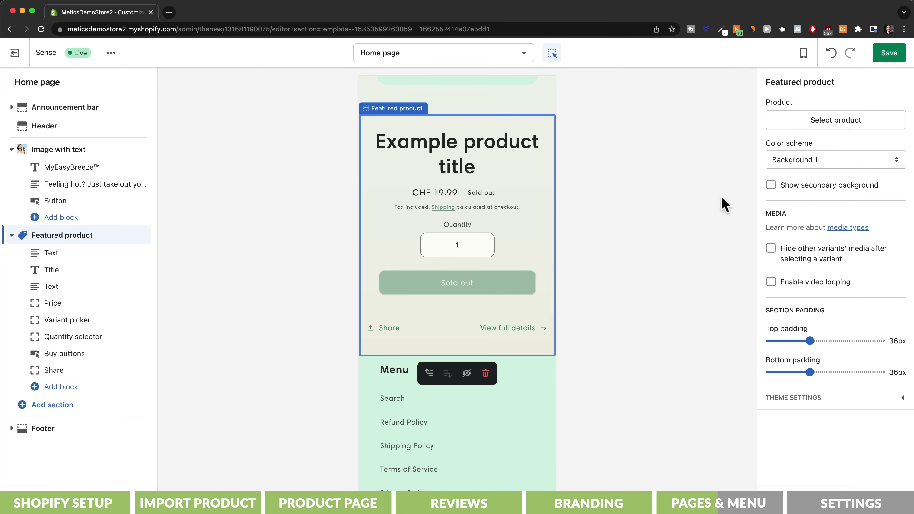
left_click(844, 122)
left_click(837, 176)
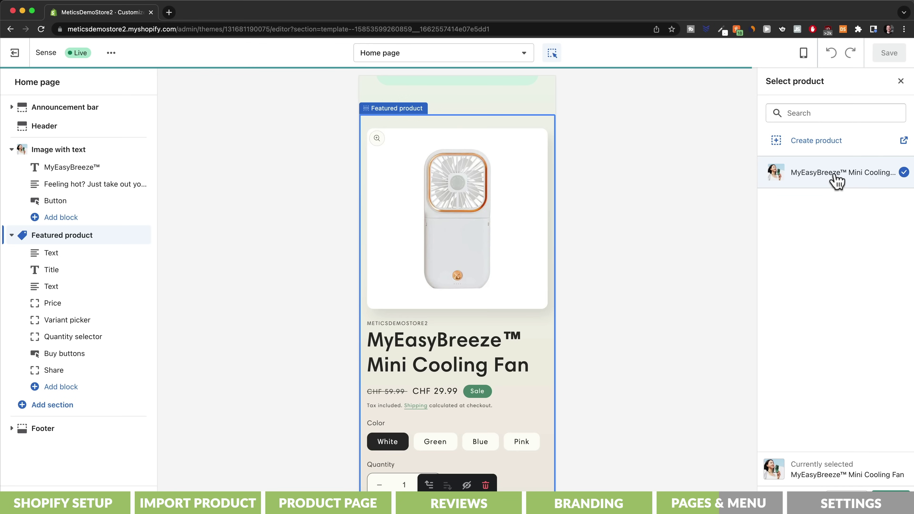
scroll(518, 237, "down", 5)
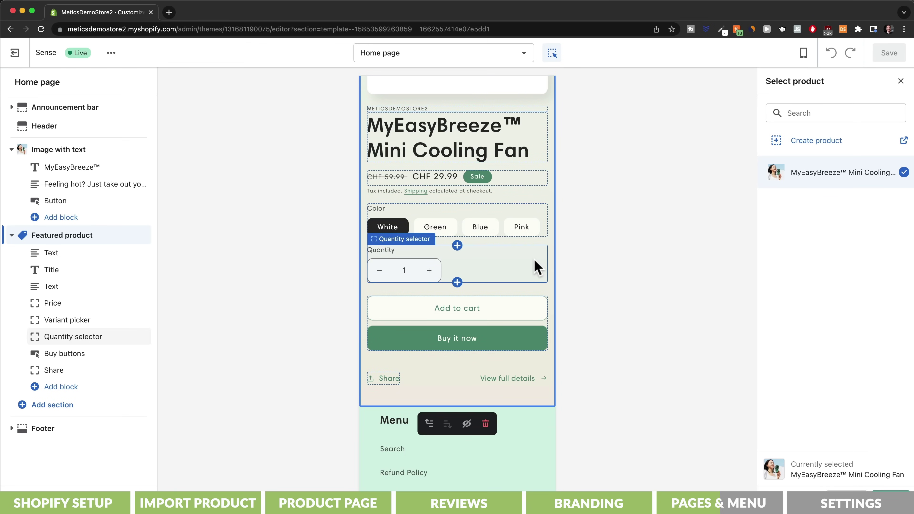
left_click(583, 308)
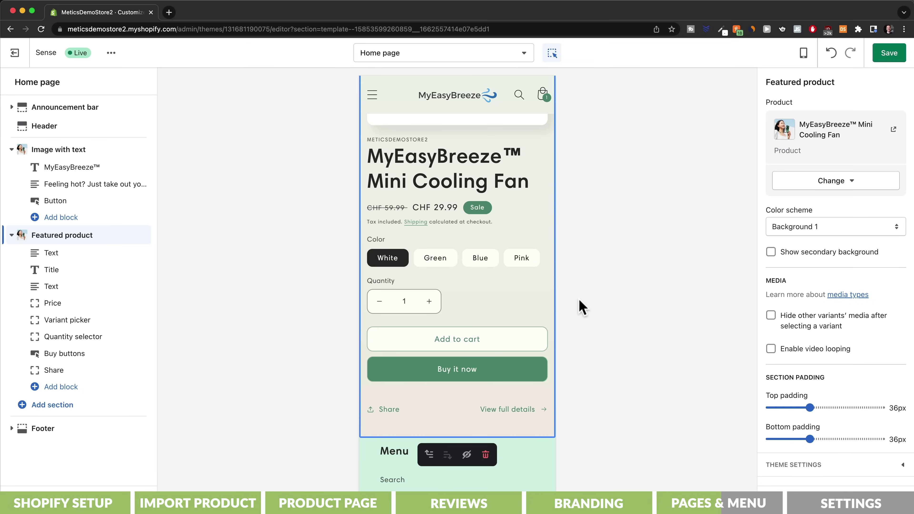
left_click(889, 53)
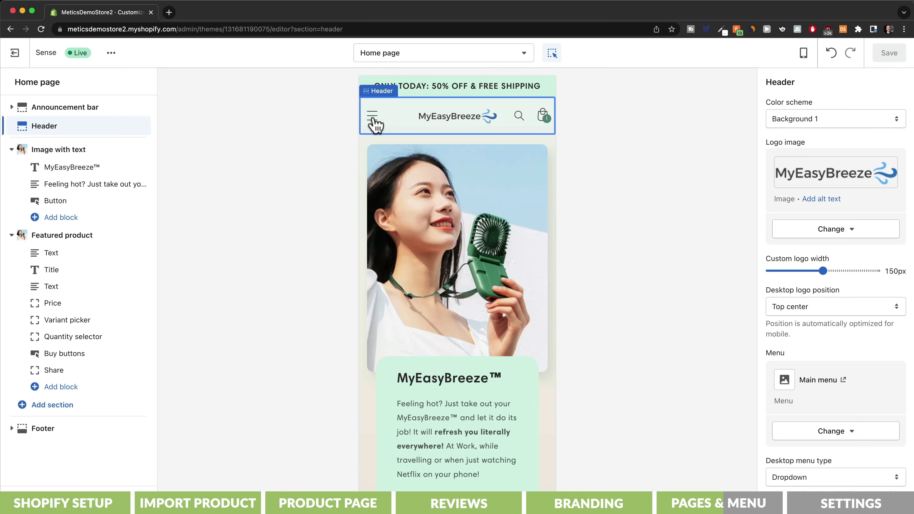
Leave the theme editor and remove the Catalog item from the store's Main menu
left_click(372, 117)
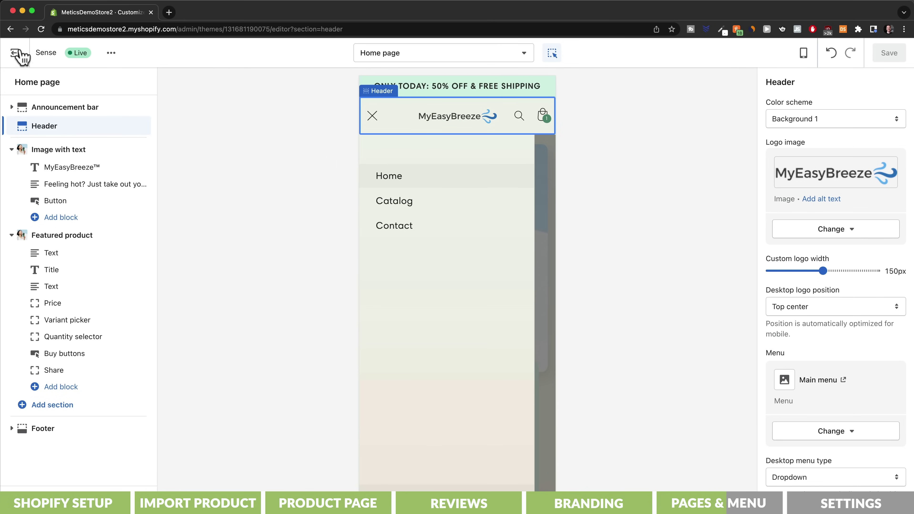
left_click(11, 54)
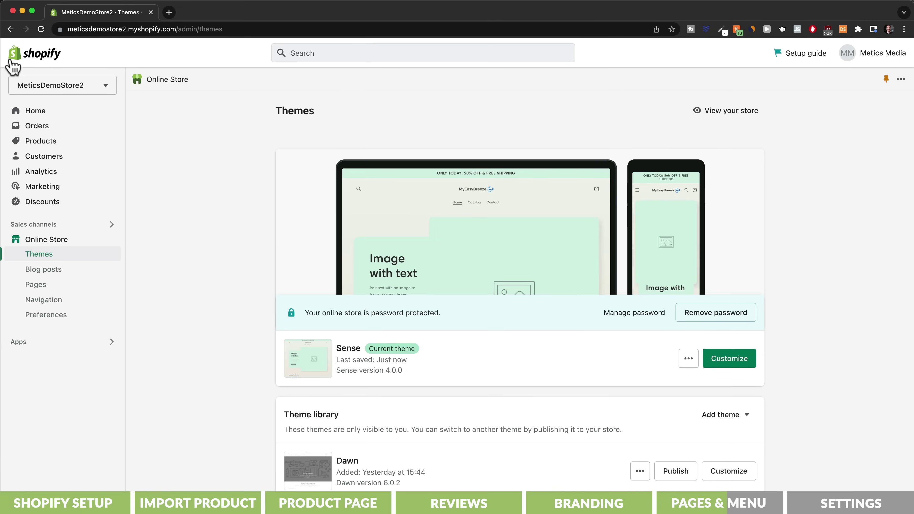
left_click(53, 302)
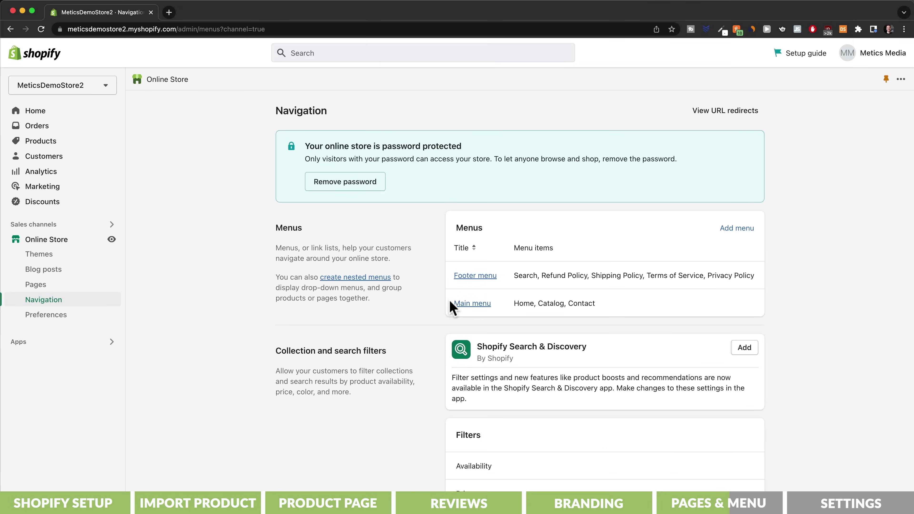
left_click(467, 304)
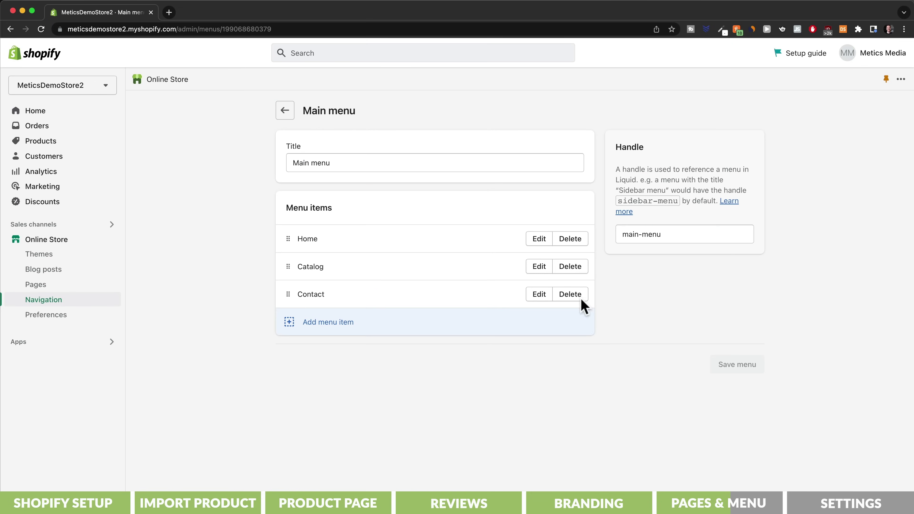
left_click(575, 269)
left_click(585, 309)
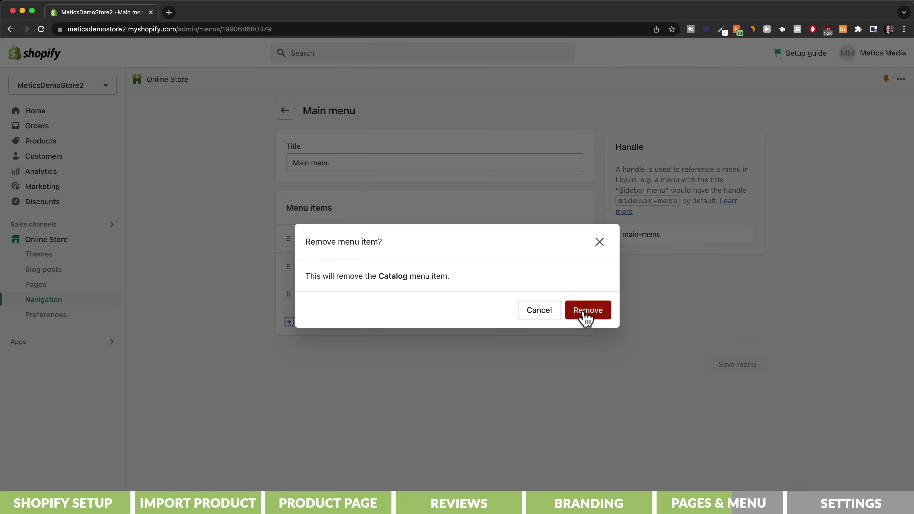
Add the MyEasyBreeze™ Mini Cooling Fan product to the Main menu, place it between Home and Contact, and save the menu
left_click(346, 305)
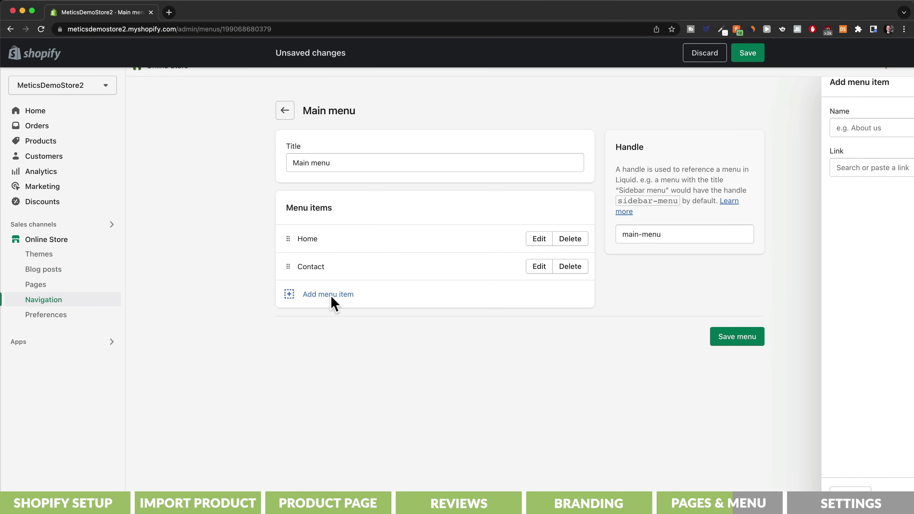
left_click(766, 167)
left_click(766, 251)
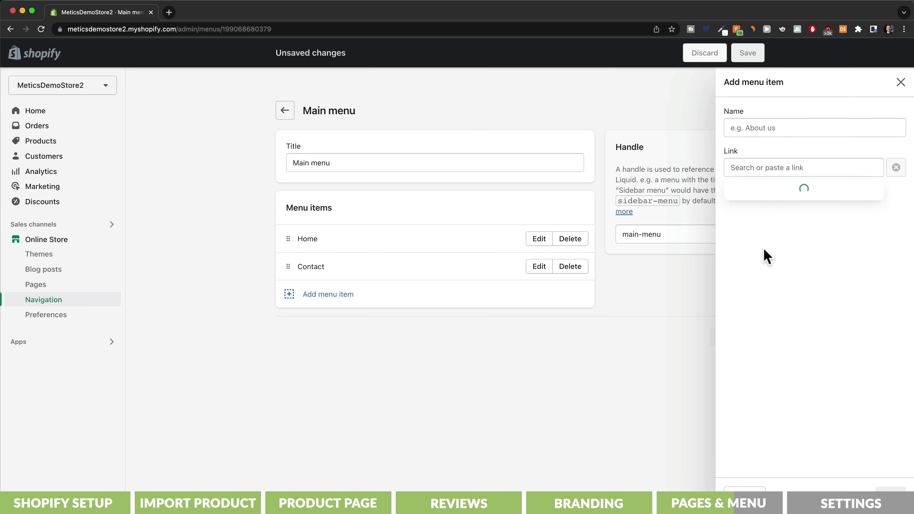
left_click(752, 231)
left_click(891, 490)
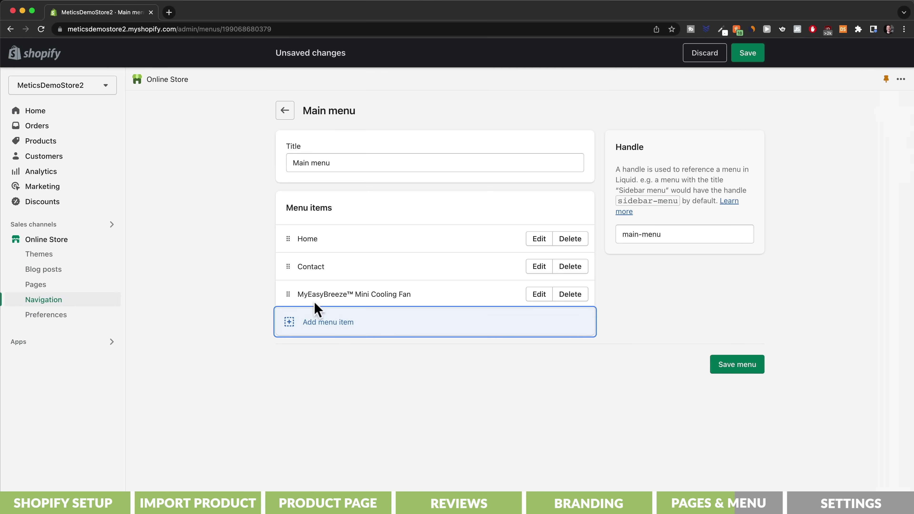
left_click_drag(290, 292, 292, 274)
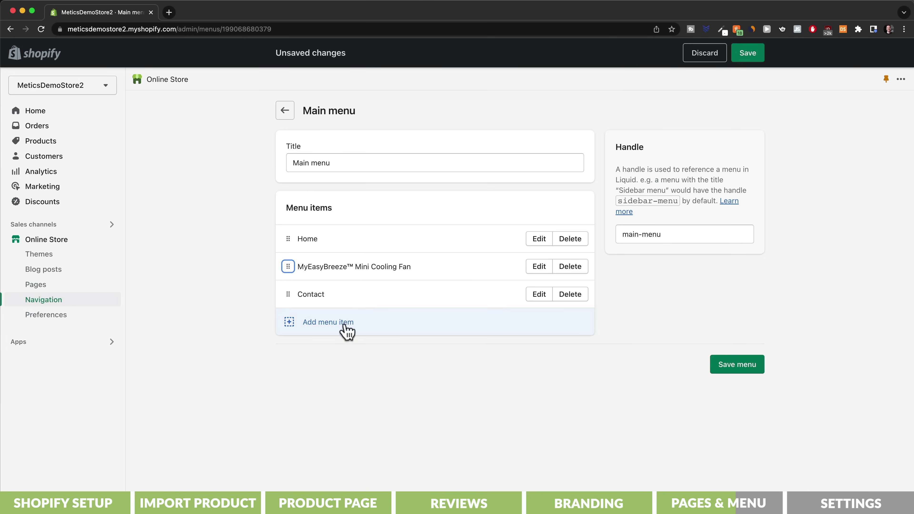
left_click(725, 367)
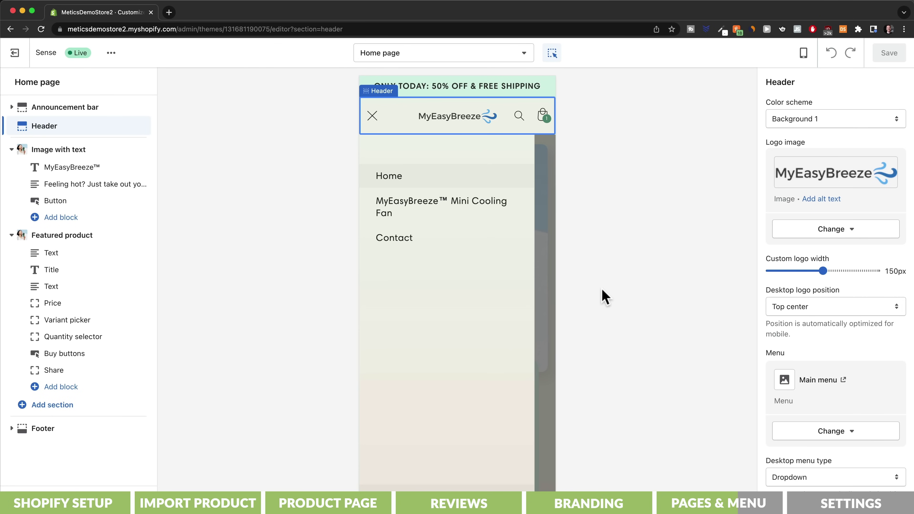
Paste the copied text beginning "If you have any questions about our store" into the Contact page's content, save it and preview the page
left_click(440, 242)
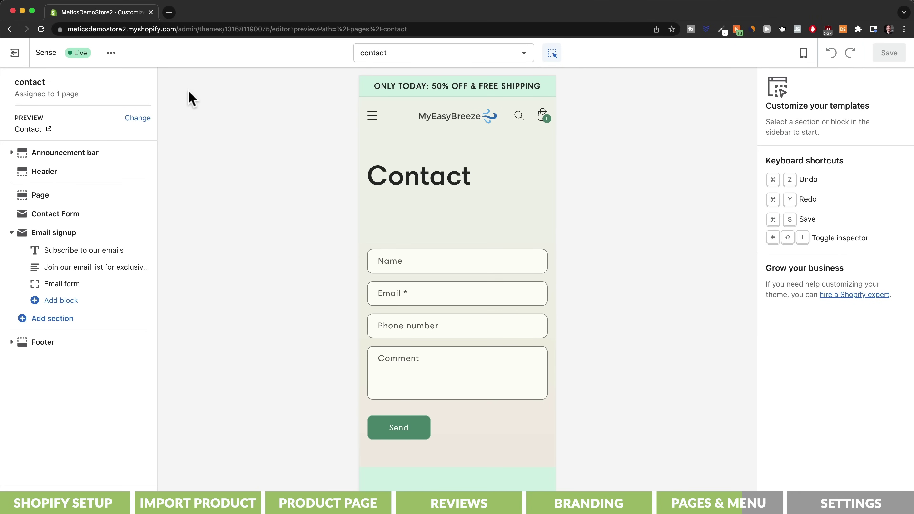
left_click(15, 53)
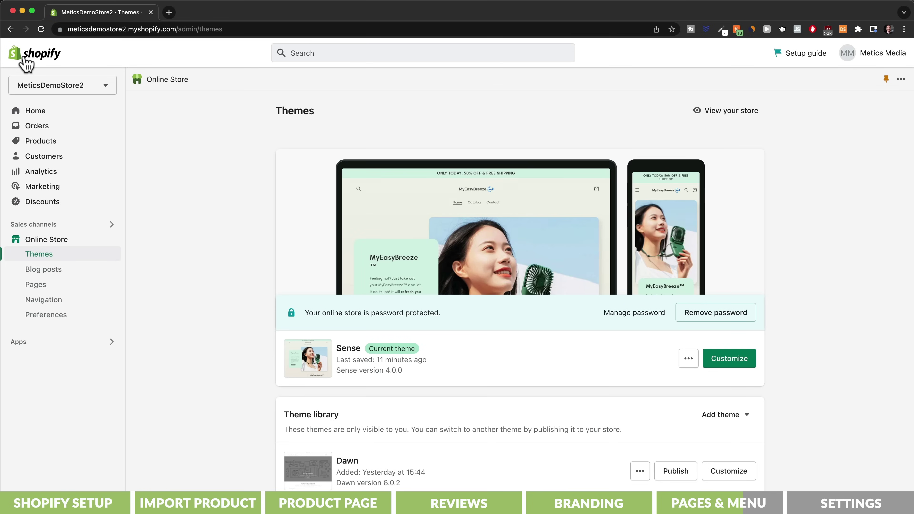
left_click(48, 284)
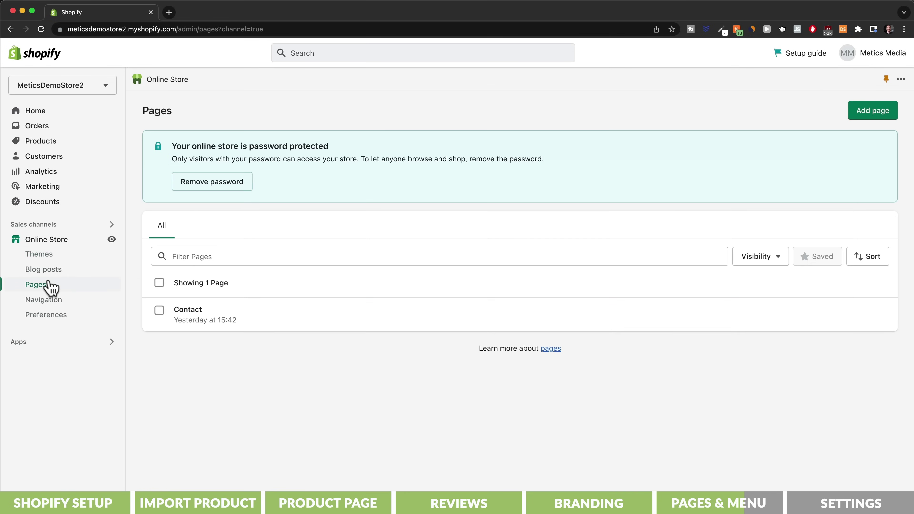
left_click(191, 311)
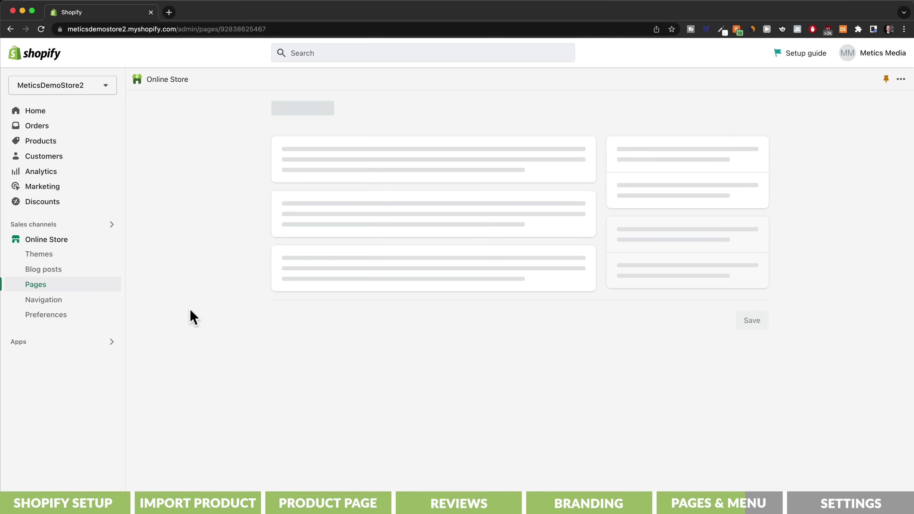
left_click(320, 256)
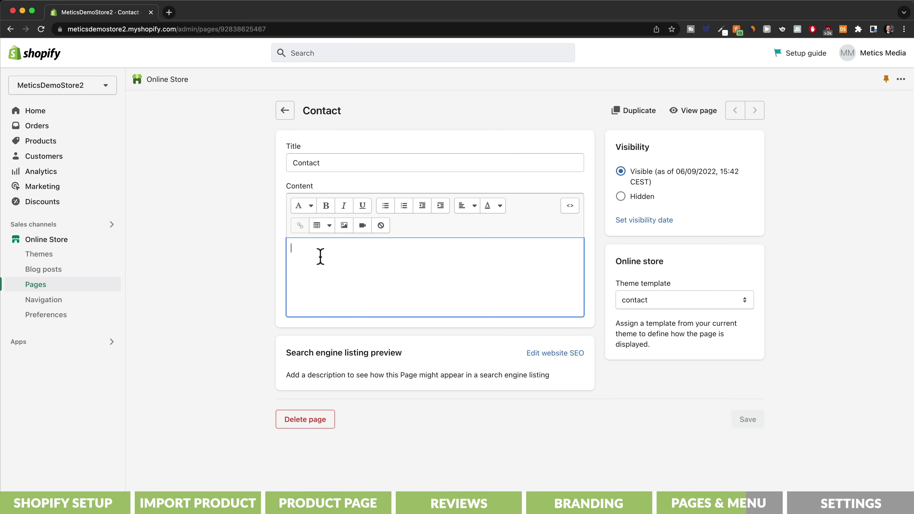
key("super+v")
left_click(748, 459)
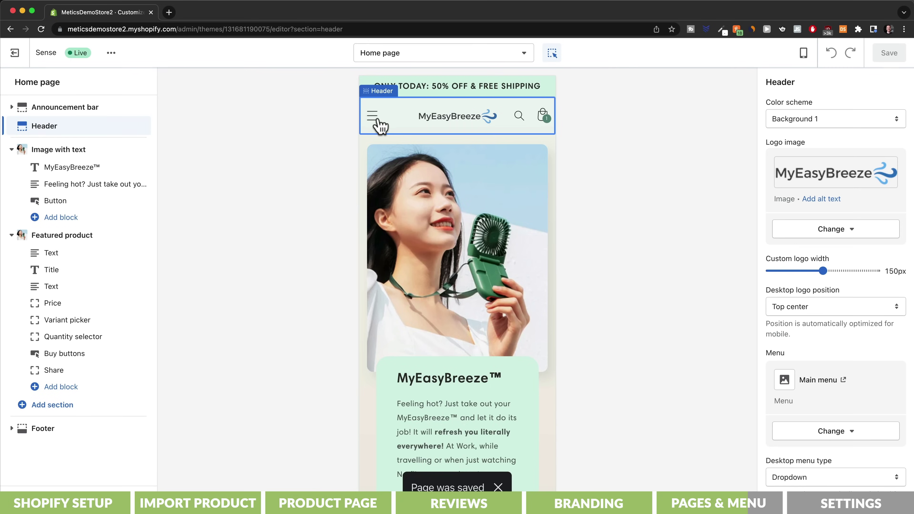
left_click(372, 116)
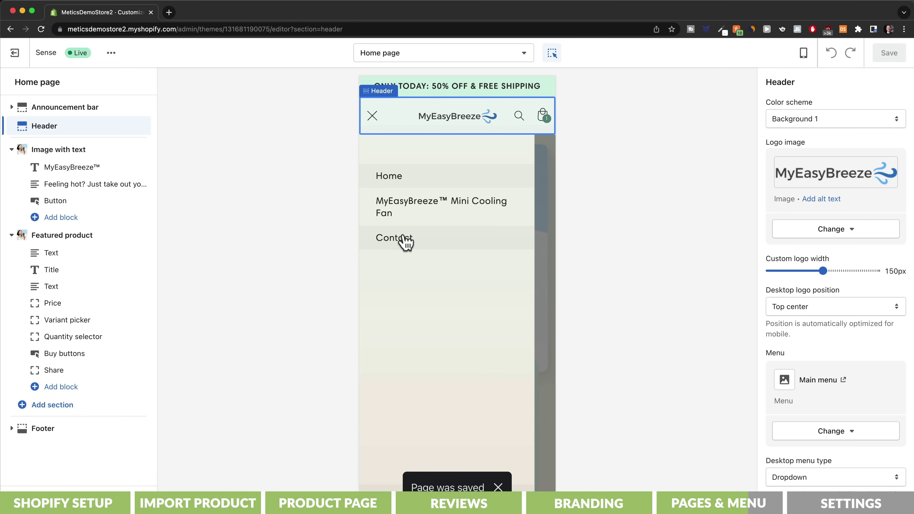
left_click(405, 239)
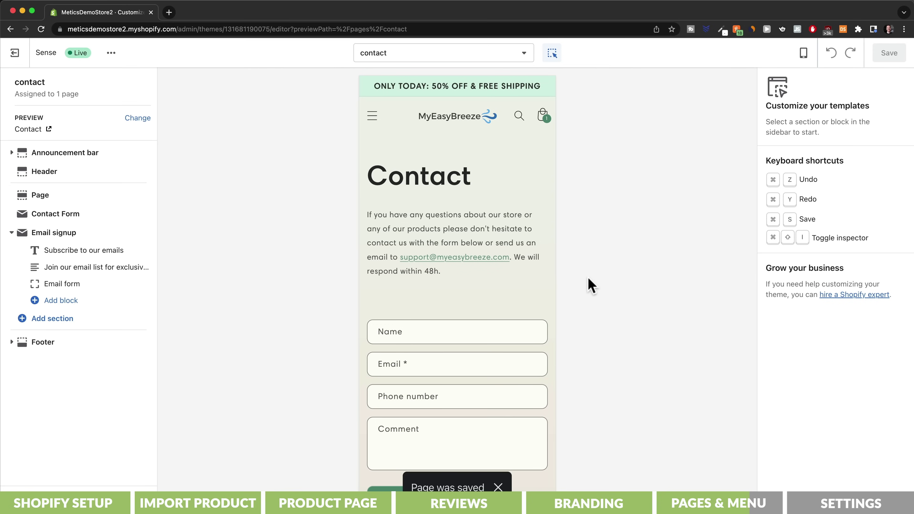
Export the blue wave icon from the Canva logo design and download its transparent version from remove.bg
left_click(512, 274)
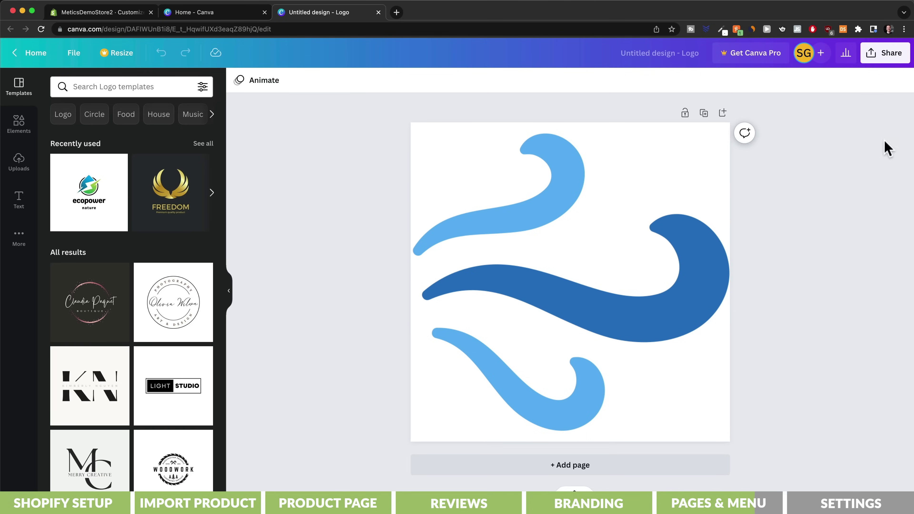
left_click(886, 53)
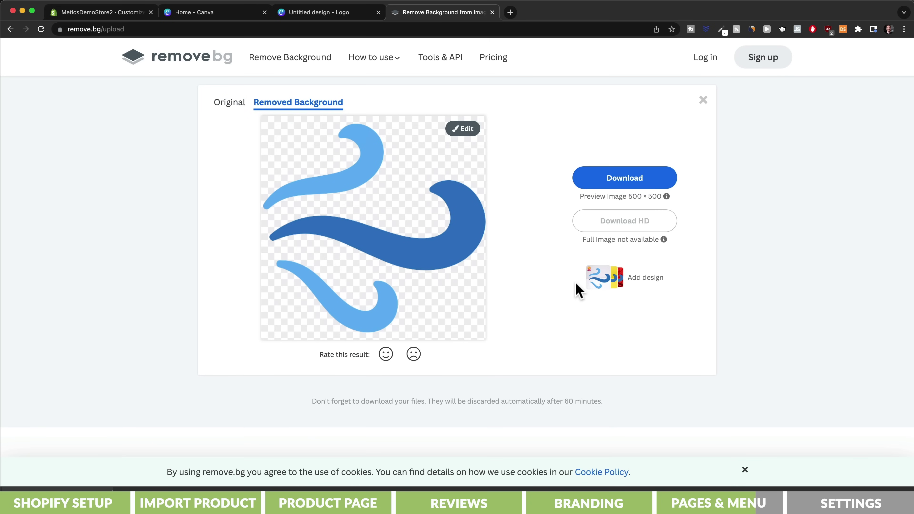
left_click(622, 183)
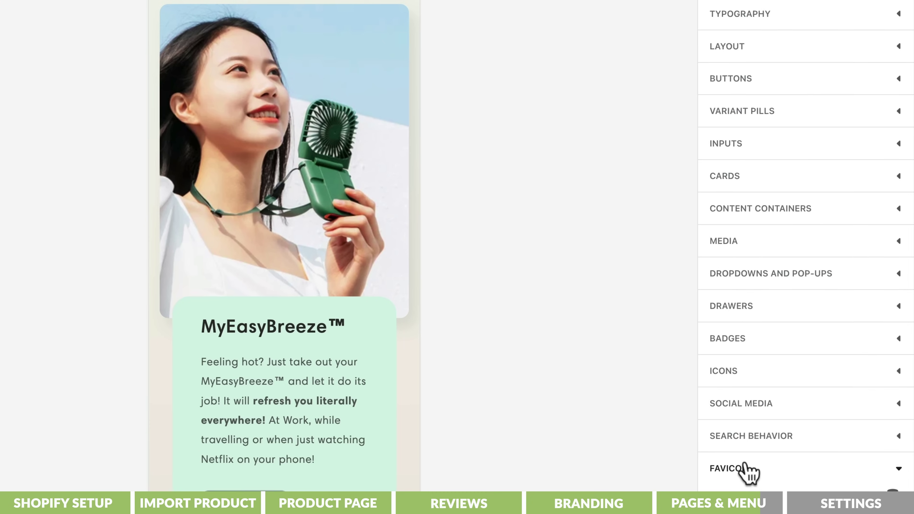
Set the theme's favicon image to the transparent blue wave icon
left_click(780, 481)
scroll(792, 482, "down", 3)
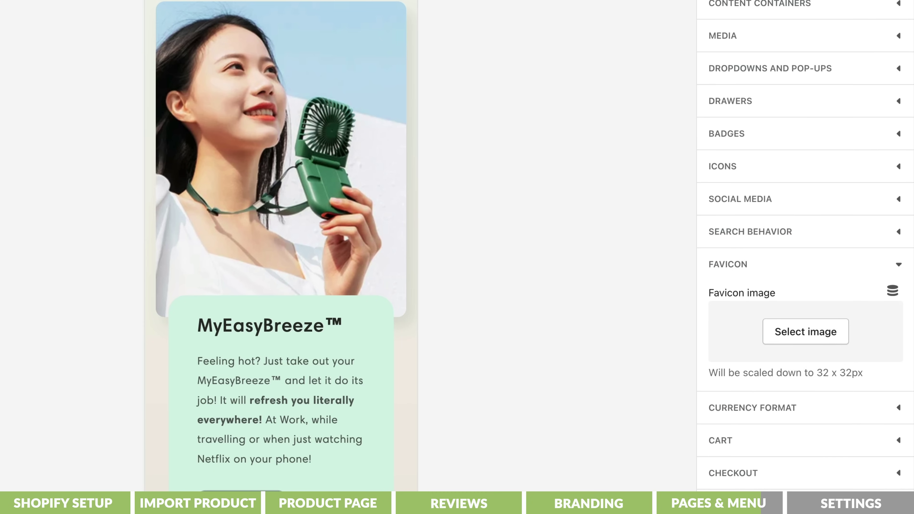
left_click(808, 339)
left_click_drag(779, 44, 779, 43)
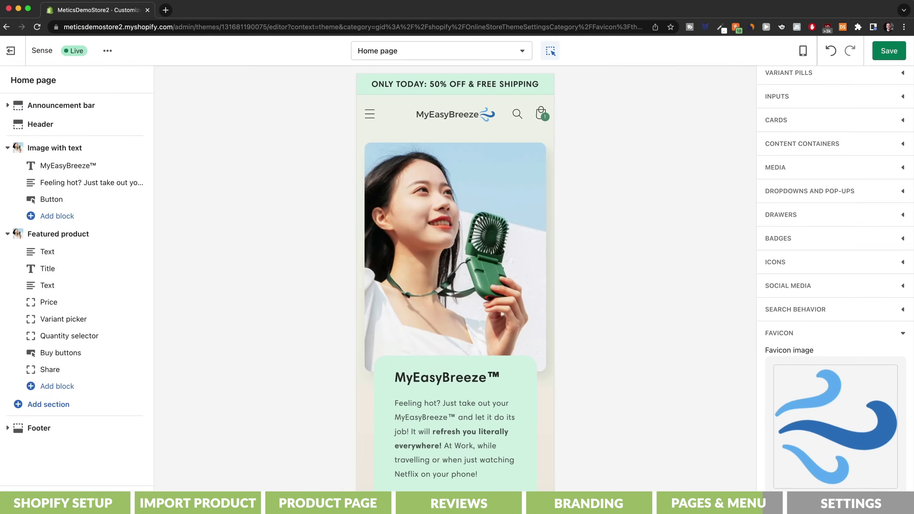
Examine the live store's favicon in the browser and its myshopify.com web address
left_click(202, 11)
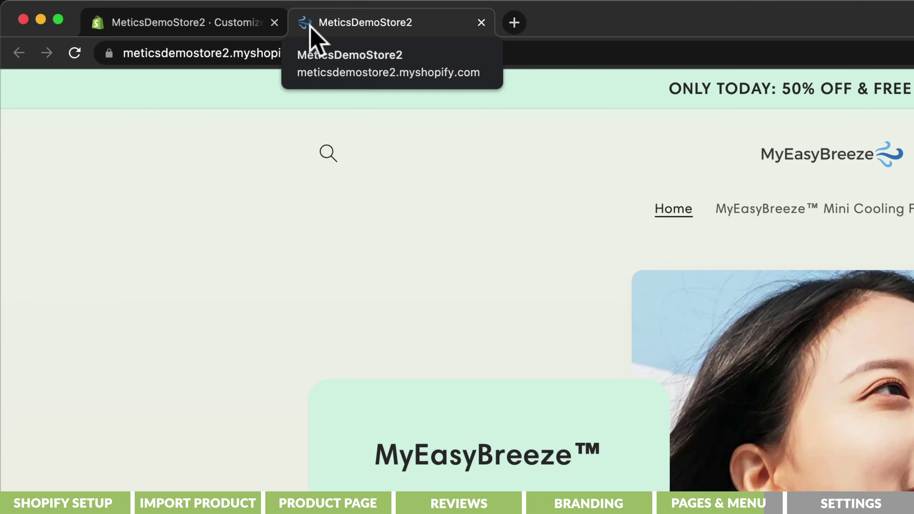
left_click(125, 53)
left_click_drag(125, 53, 338, 54)
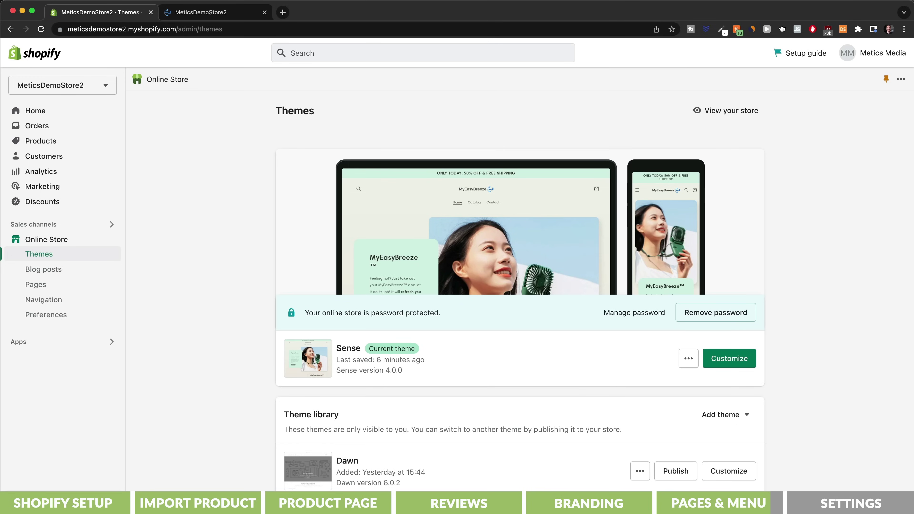
Look up the domain myeasybreeze for purchase in the store's domain settings and open the order summary for myeasybreeze.net
left_click(111, 463)
left_click(196, 419)
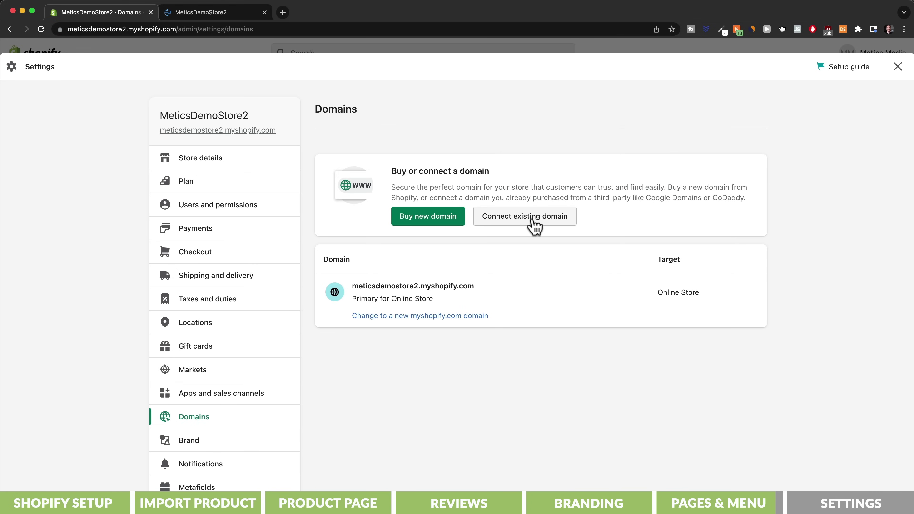
left_click(429, 220)
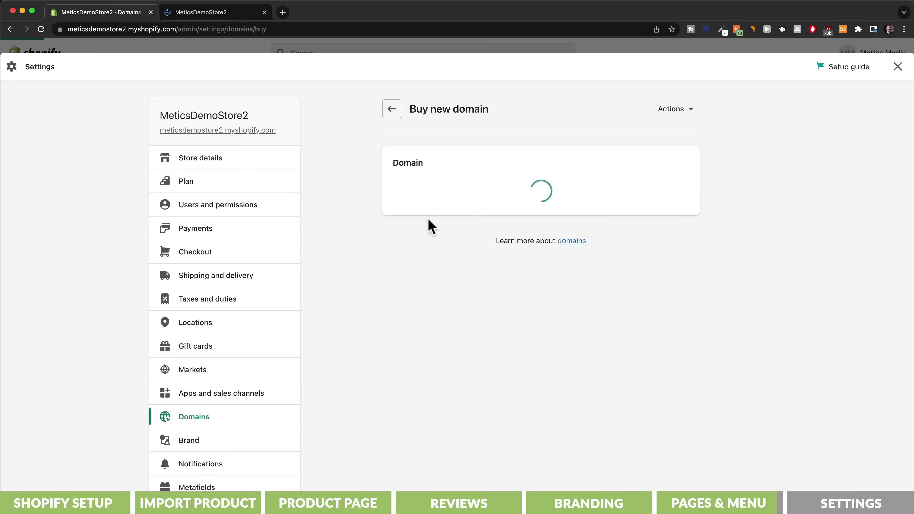
type("mye")
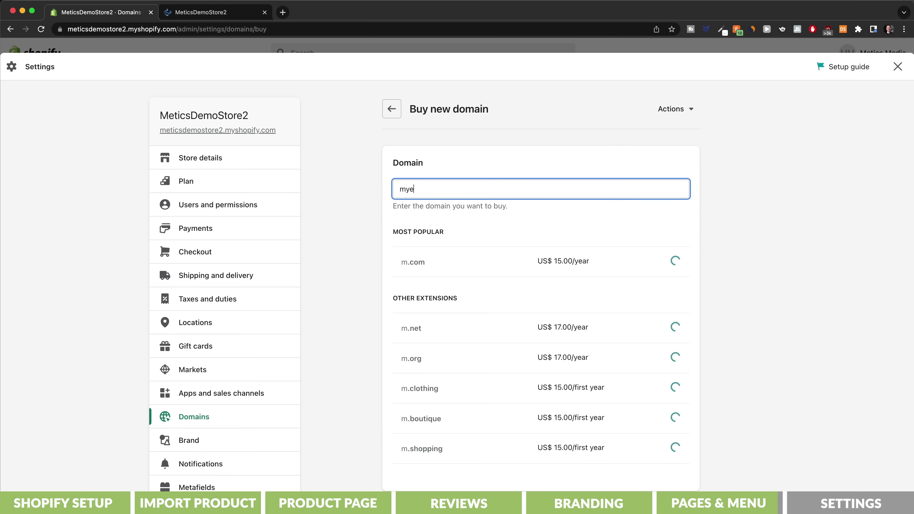
type("asybreeze")
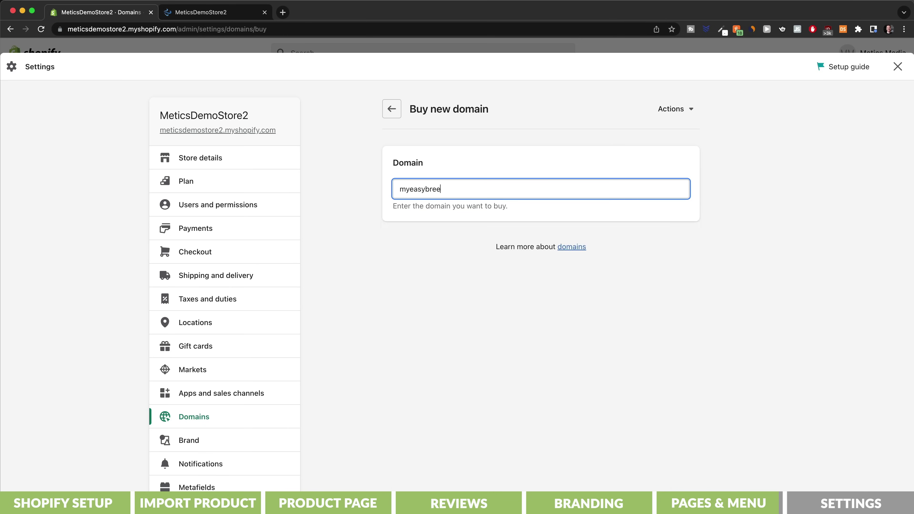
left_click(667, 330)
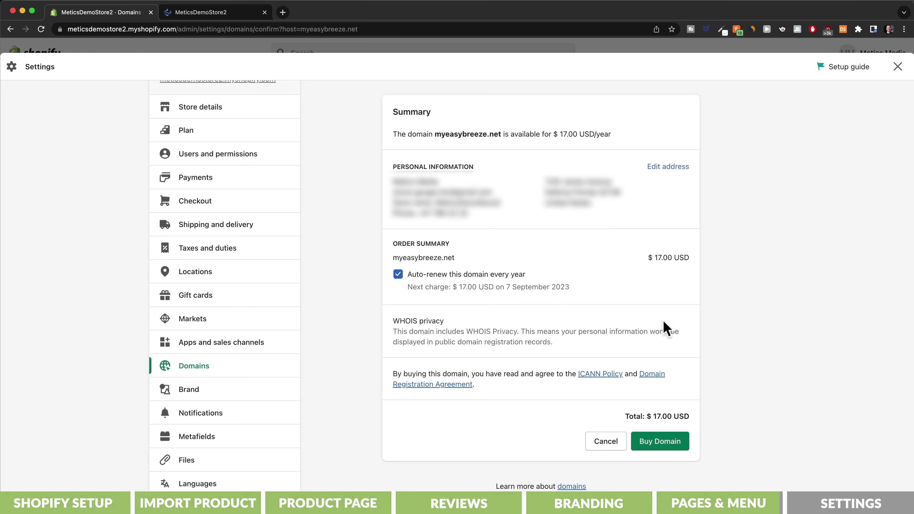
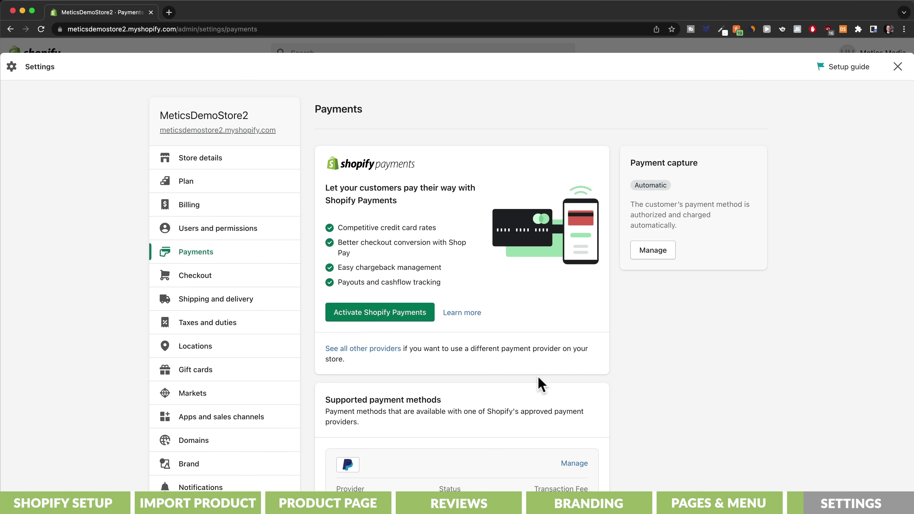
Review the list of third-party payment providers in the payment settings and return to the payments overview
left_click(389, 350)
scroll(389, 357, "down", 14)
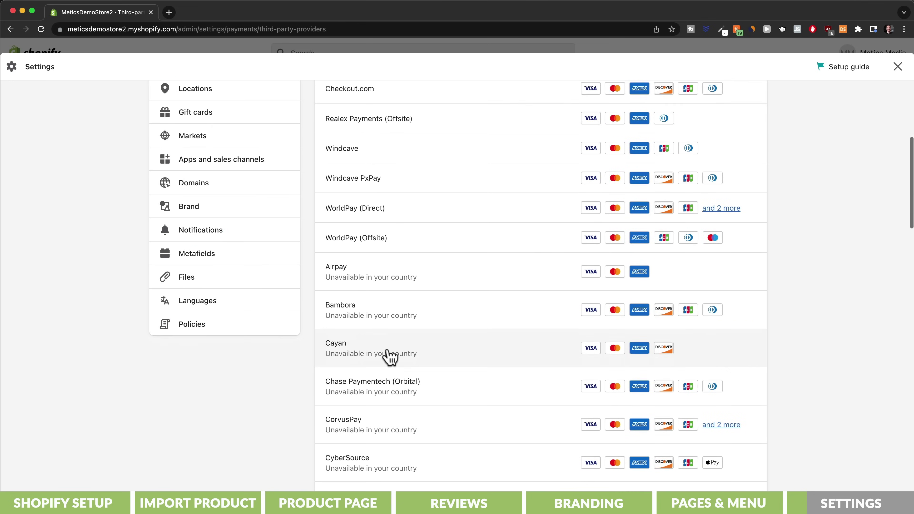
scroll(390, 356, "down", 12)
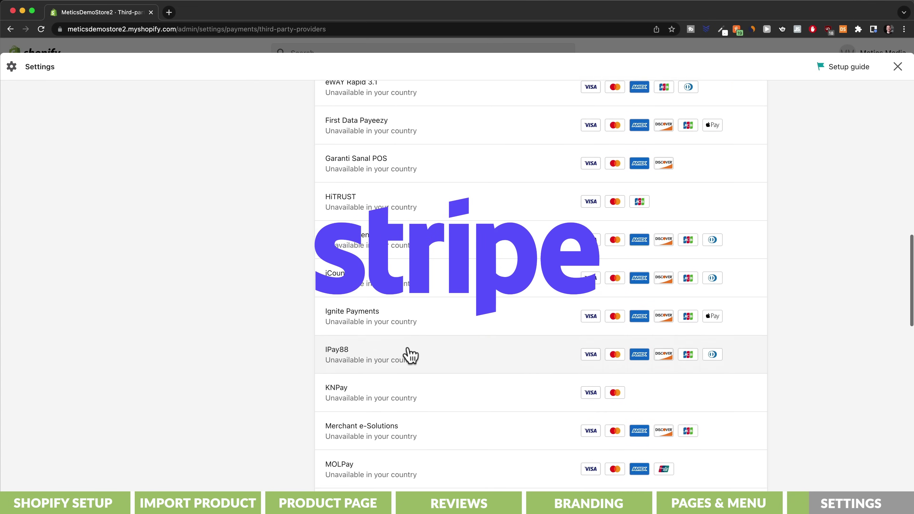
key("super+bracketleft")
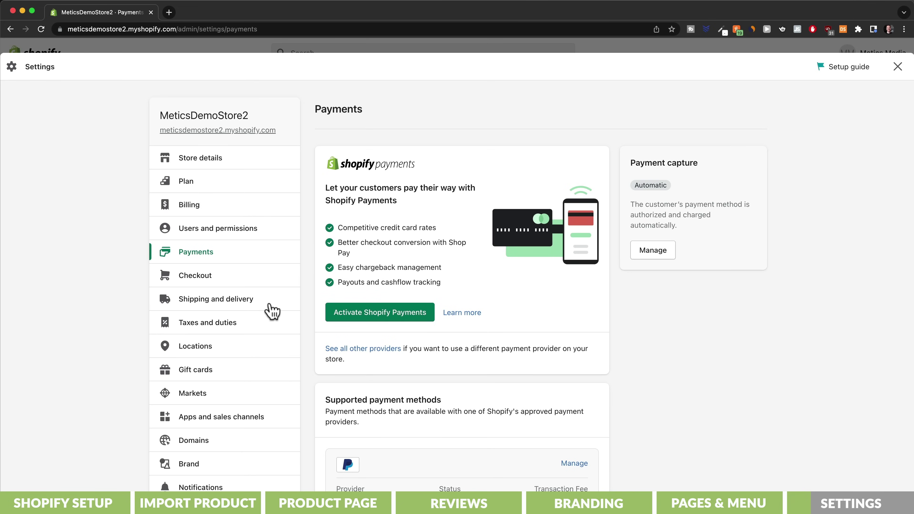
Delete the existing Domestic and Rest of World shipping zones from the general shipping rates
left_click(245, 310)
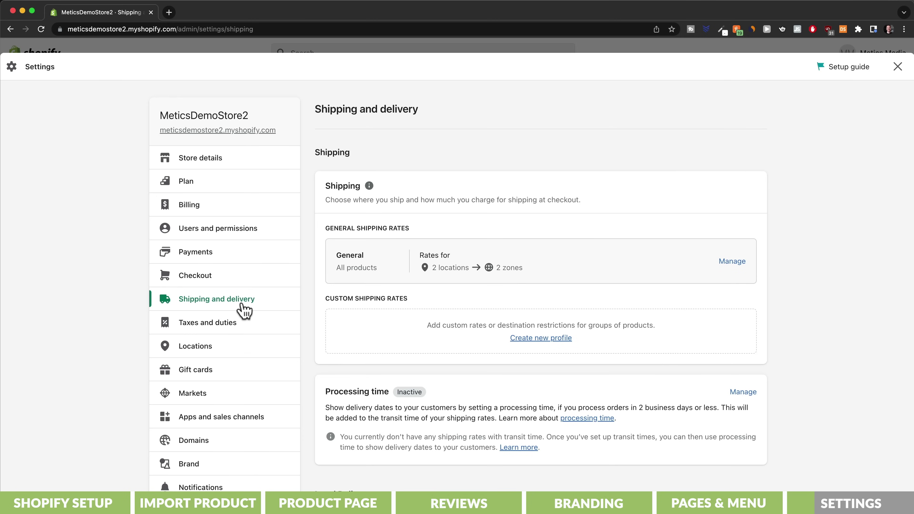
left_click(725, 265)
scroll(724, 266, "down", 5)
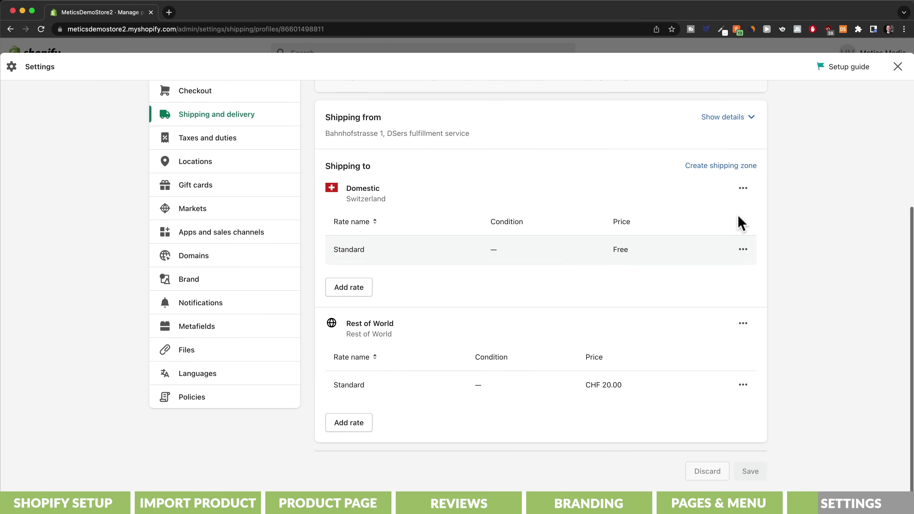
left_click(743, 191)
left_click(732, 238)
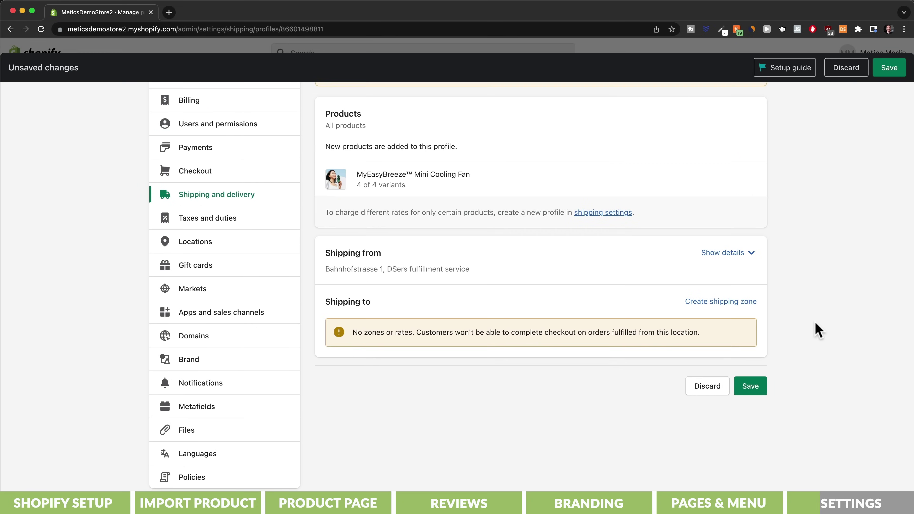
Create a shipping zone named "united states" that covers the United States
left_click(715, 302)
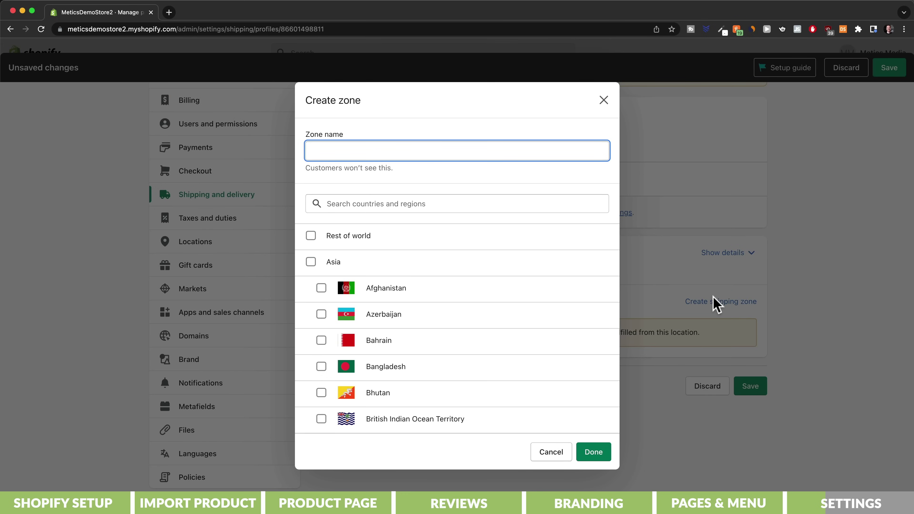
type("united states")
left_click(429, 205)
type("united states")
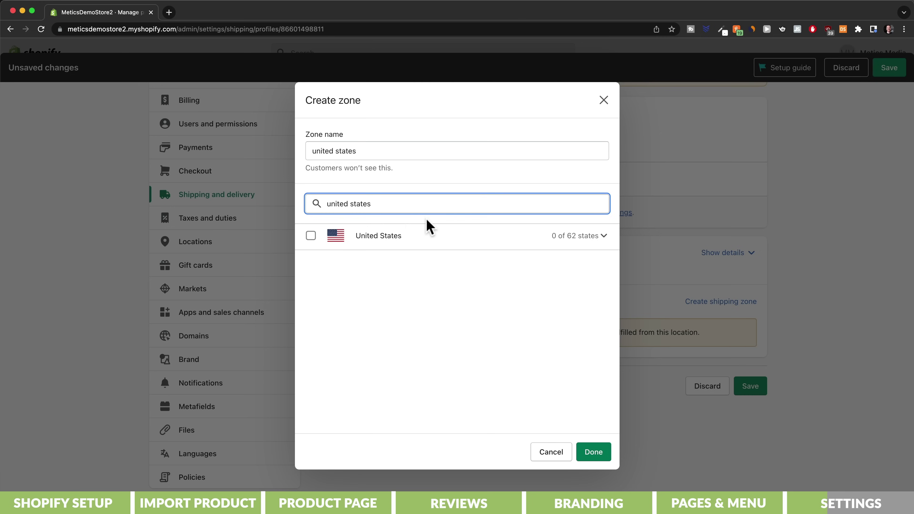
left_click(311, 236)
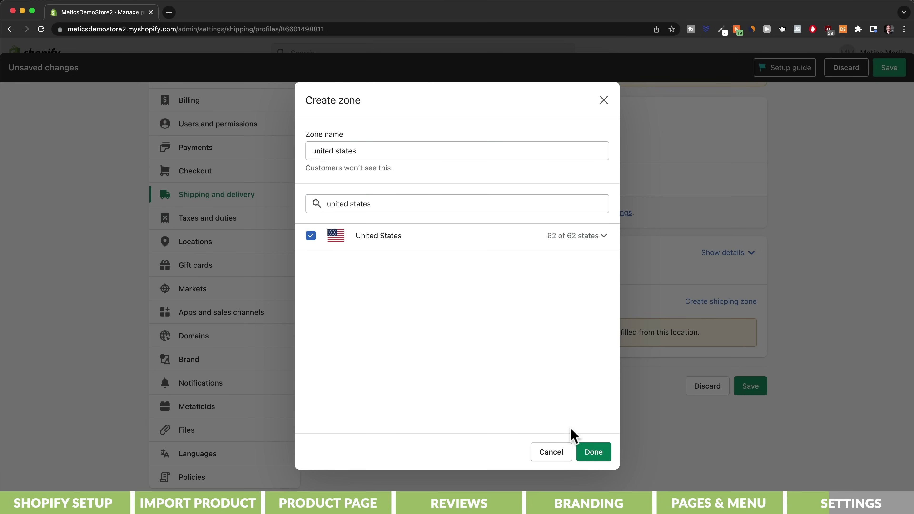
left_click(598, 454)
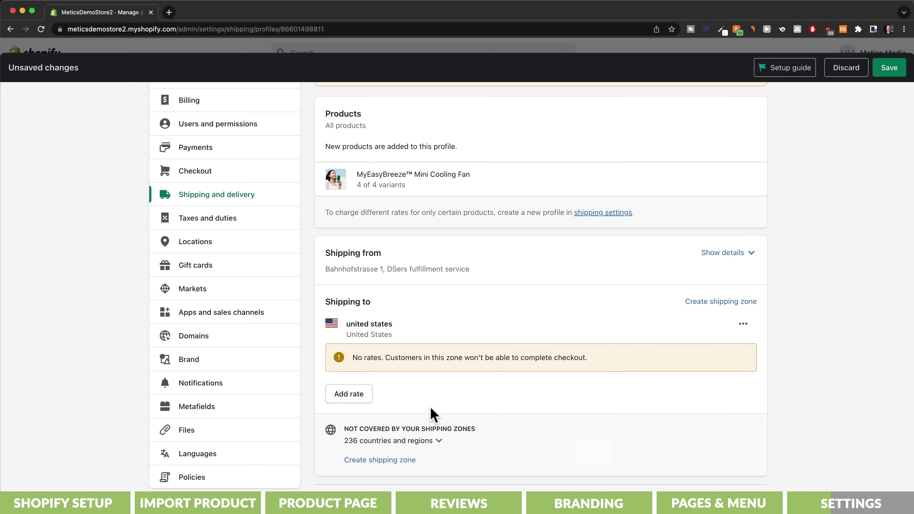
Add a rate named "Free Shipping" priced at CHF 0.00 to the united states zone
left_click(370, 399)
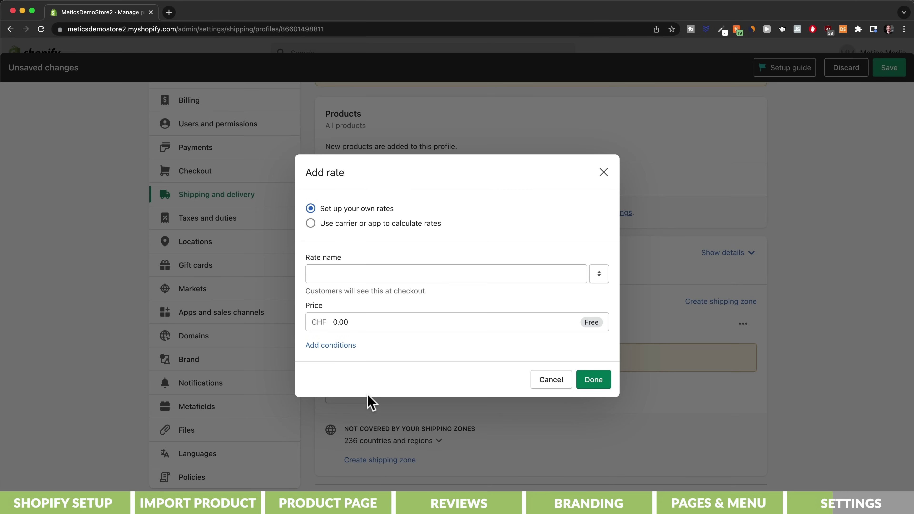
left_click(349, 278)
type("Free Shipping")
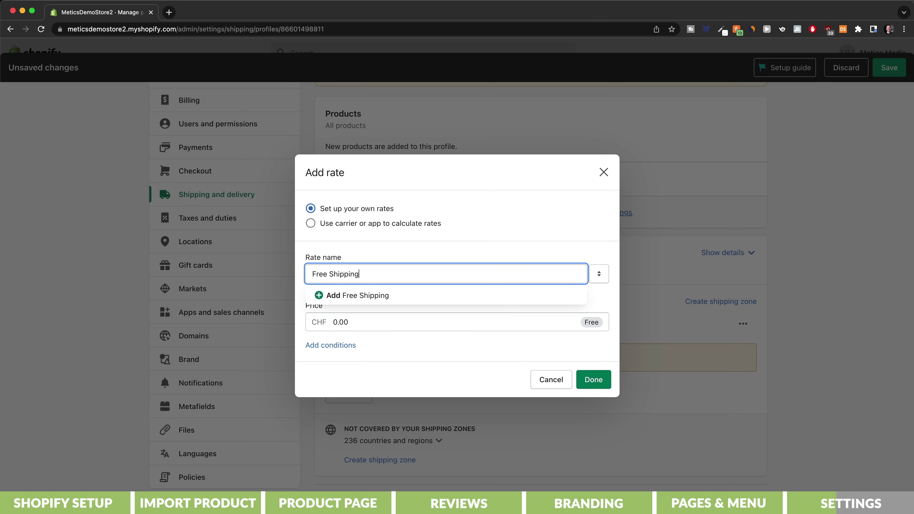
left_click(374, 317)
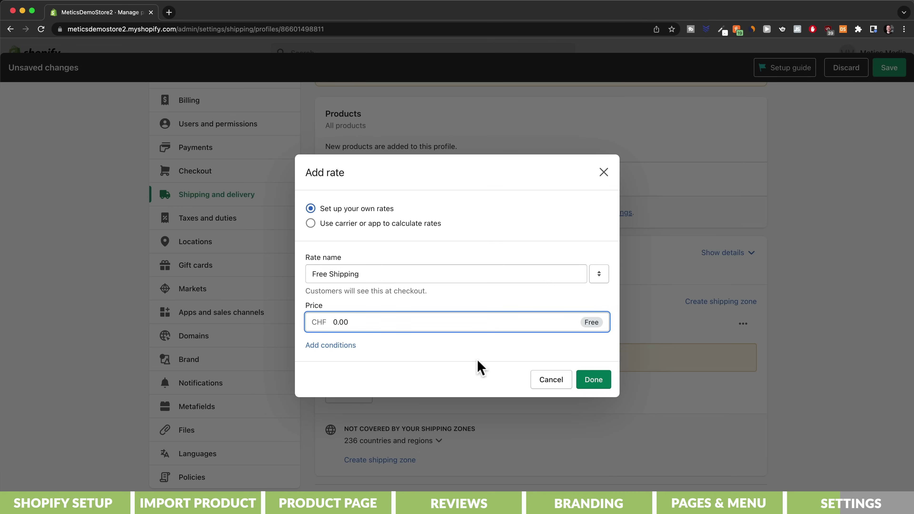
left_click(592, 381)
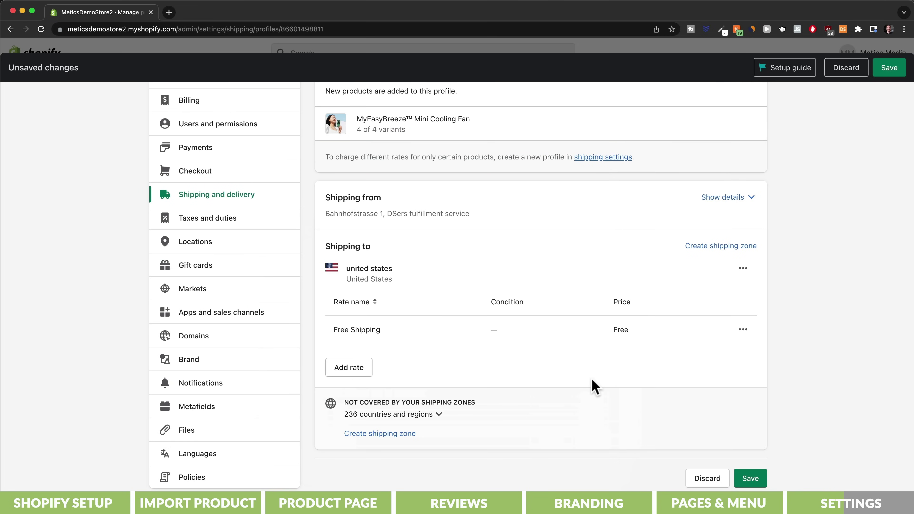
Create a shipping zone named "International" that covers the rest of the world
left_click(717, 249)
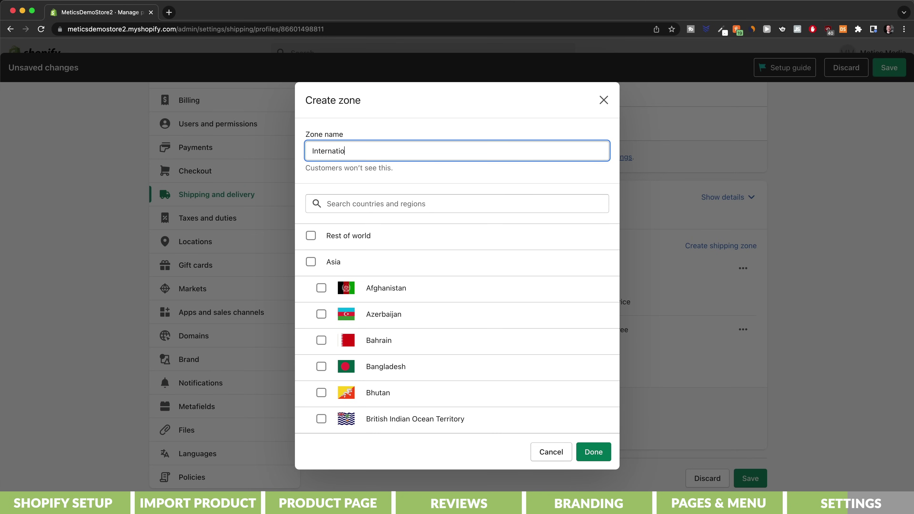
type("International")
left_click(311, 237)
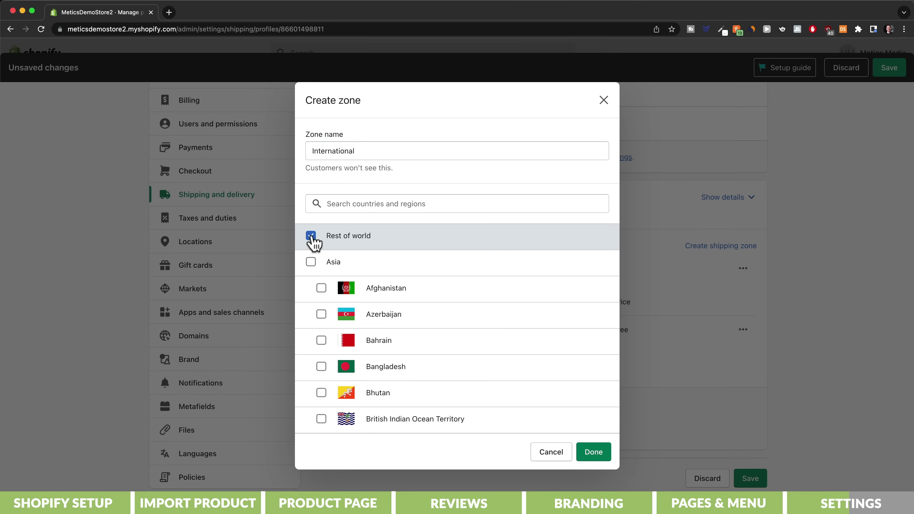
key("Return")
Add a "Standard Shipping" rate of CHF 8.00 to the International zone and save the shipping profile
left_click(357, 474)
type("Standard Shipping")
left_click(367, 321)
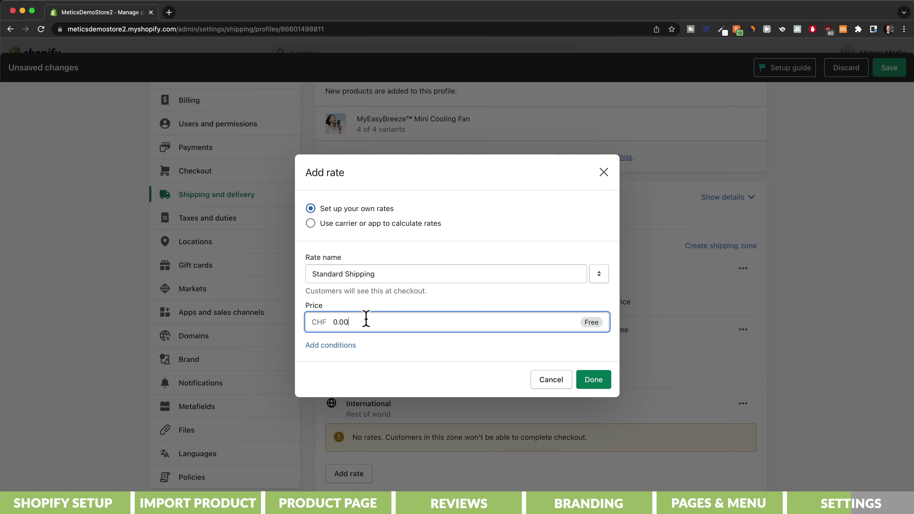
type("8")
left_click(594, 380)
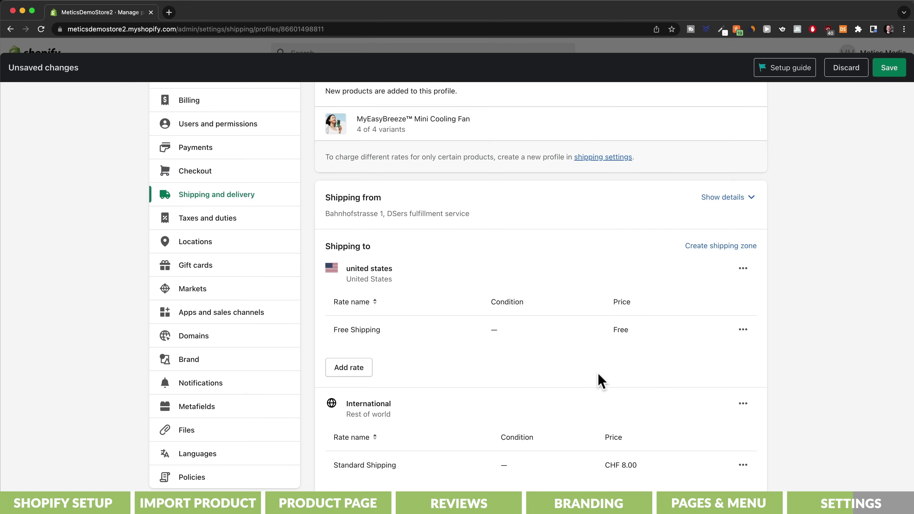
left_click(889, 68)
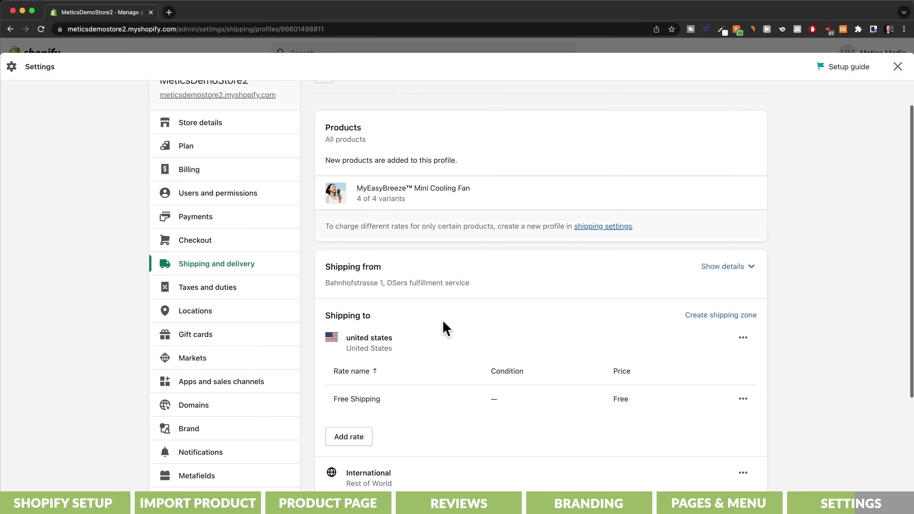
Change the store name to "MyEasyBreeze" in the basic information of the store details
left_click(223, 166)
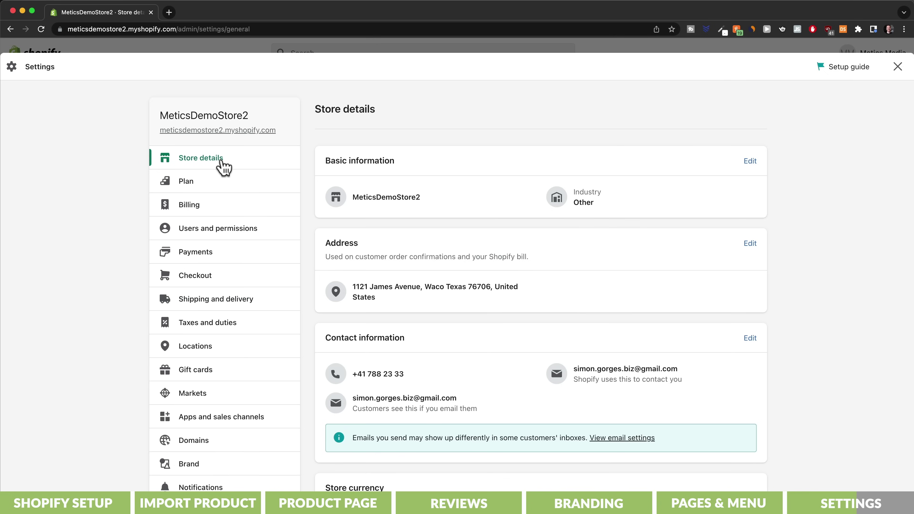
left_click(750, 161)
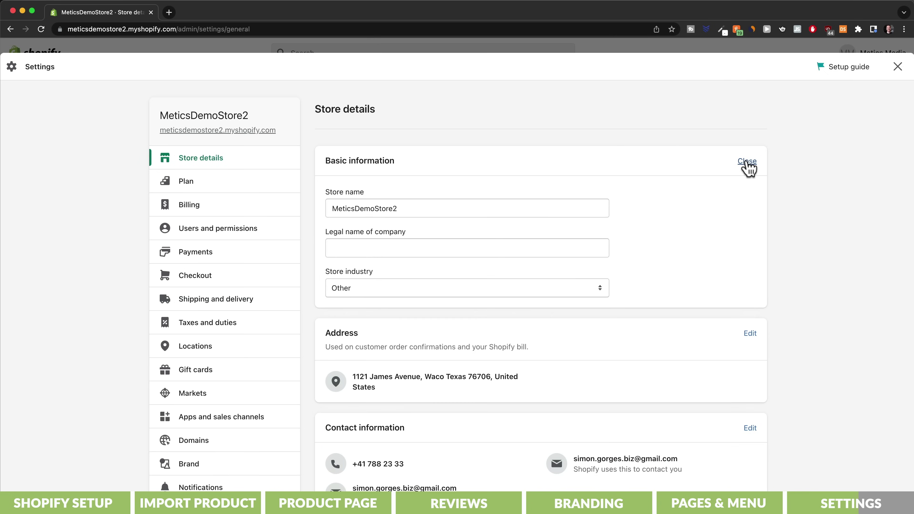
double_click(336, 208)
type("MyEasyBreeze")
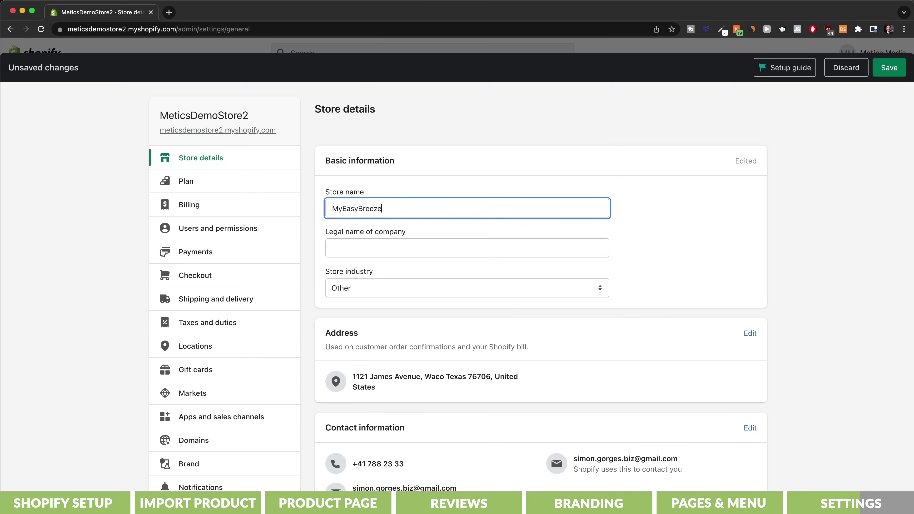
Set the store currency to US dollars (USD) and save the store details
scroll(779, 261, "down", 3)
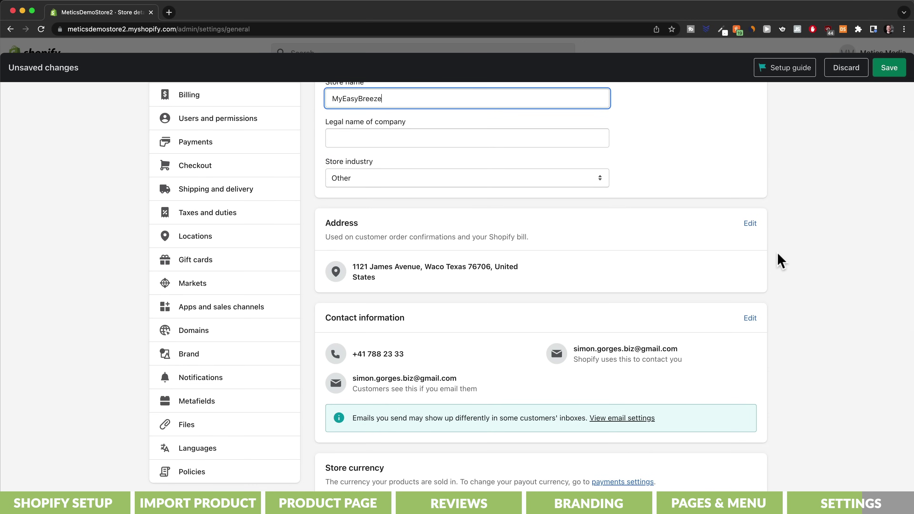
scroll(779, 260, "down", 5)
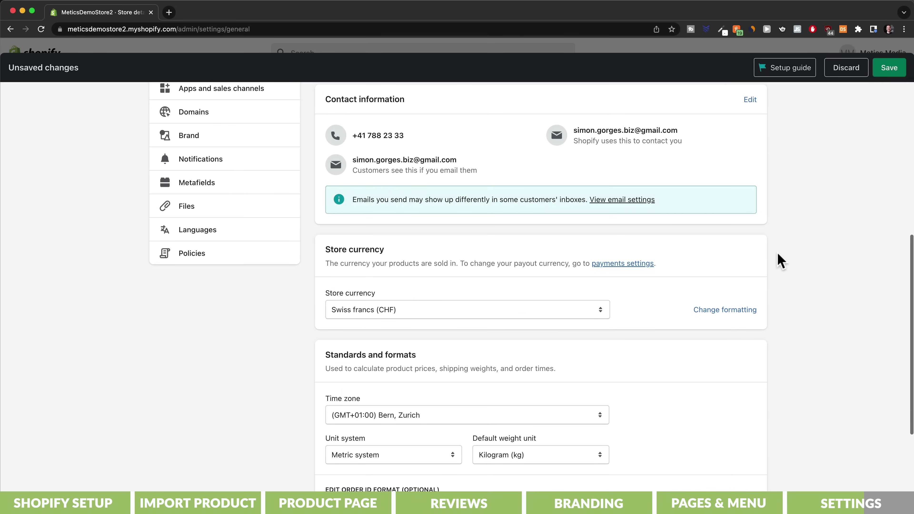
left_click(557, 312)
scroll(518, 94, "up", 10)
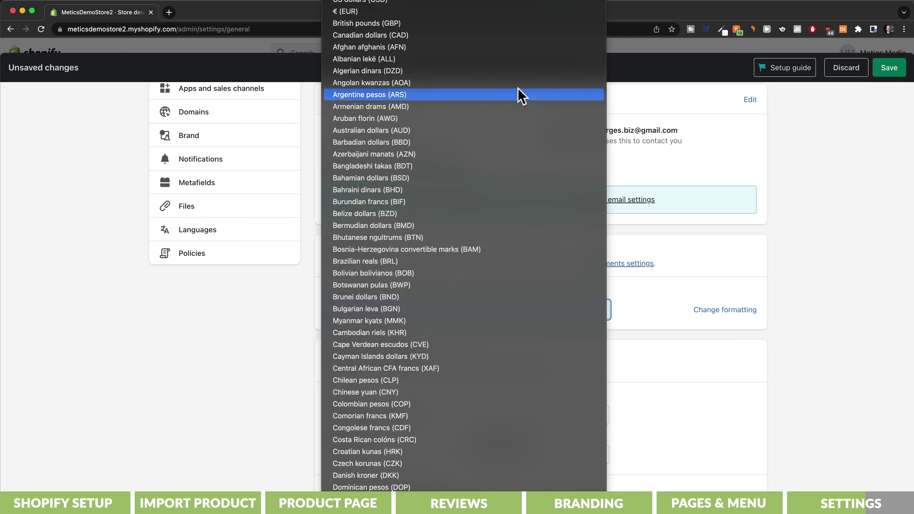
left_click(504, 2)
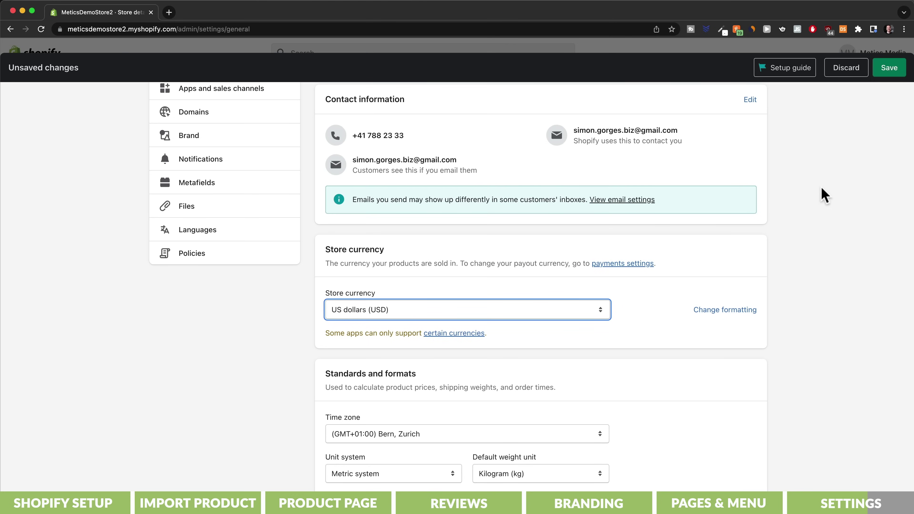
left_click(888, 76)
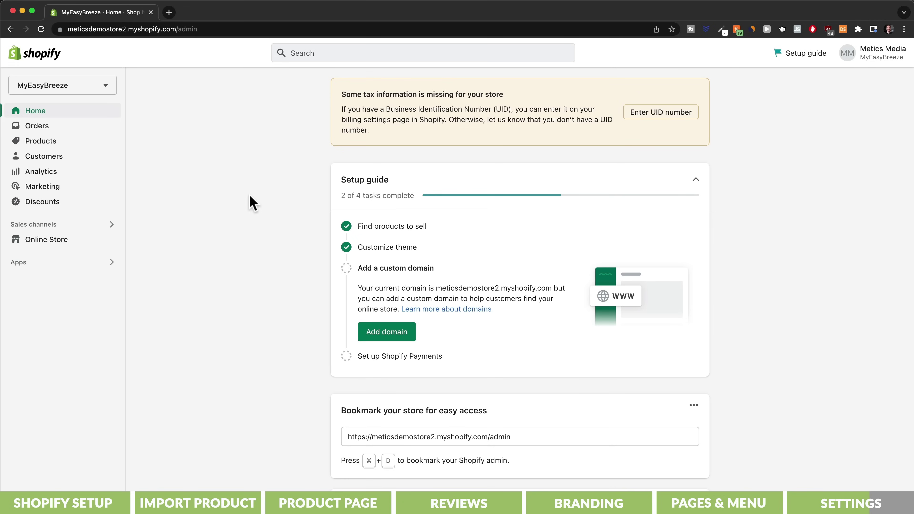
In the online store preferences, set the homepage title to "MyEasyBreeze" and the homepage meta description to "Description"
left_click(54, 240)
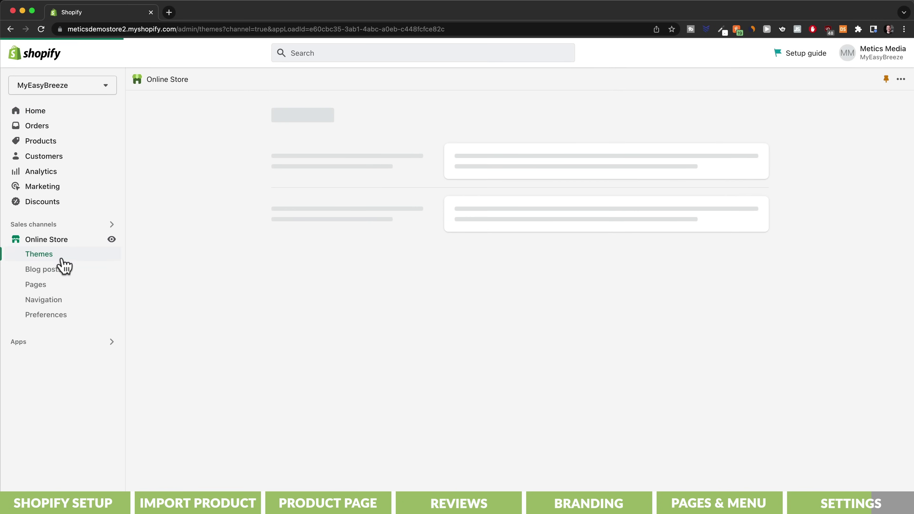
left_click(53, 317)
type("MyEa")
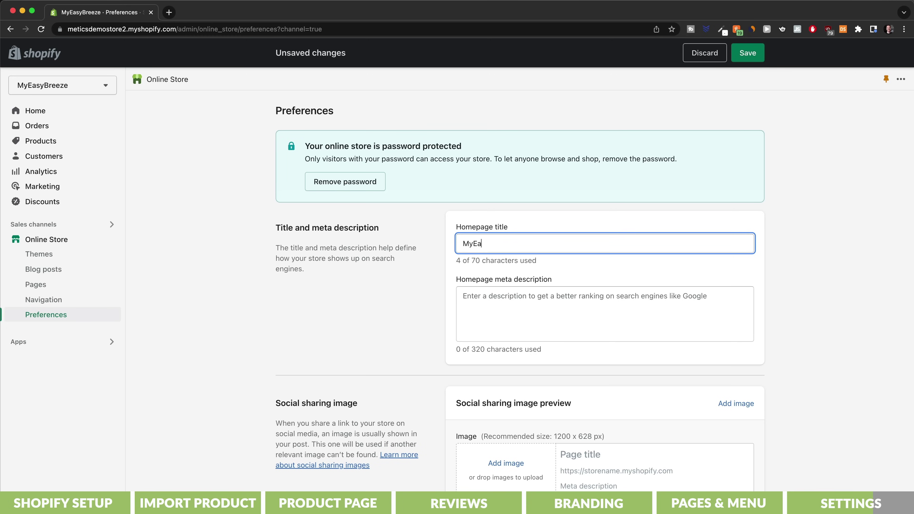
type("syBree")
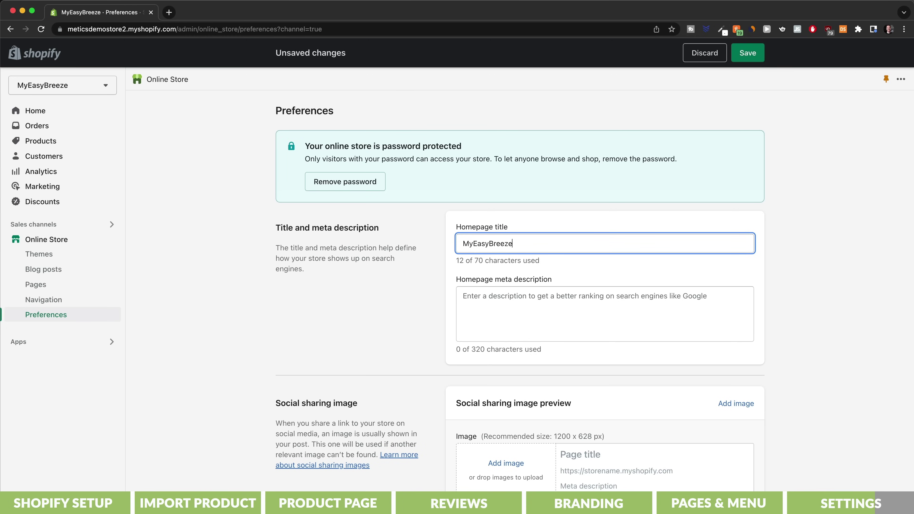
type("ze")
left_click(491, 303)
type("Description")
Remove the password restriction for visitors to the online store, save the preferences and dismiss the store-opening message
scroll(773, 325, "down", 10)
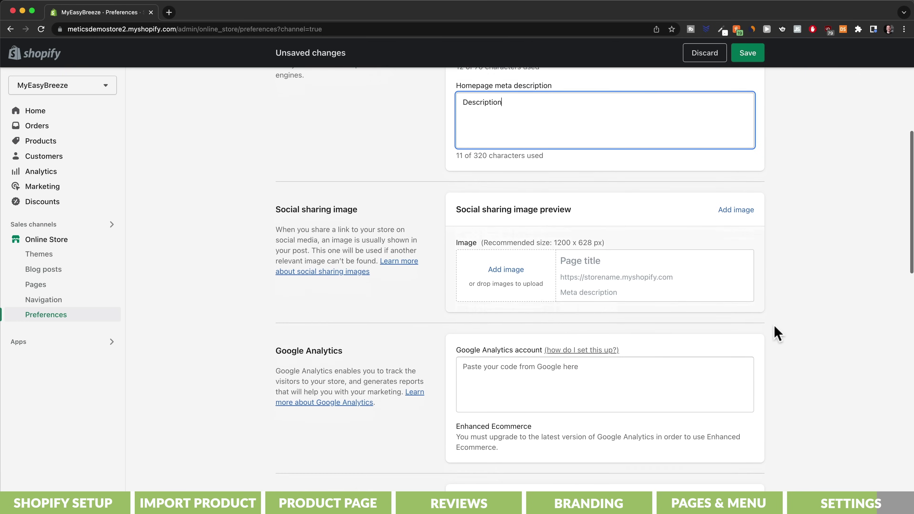
scroll(774, 324, "down", 15)
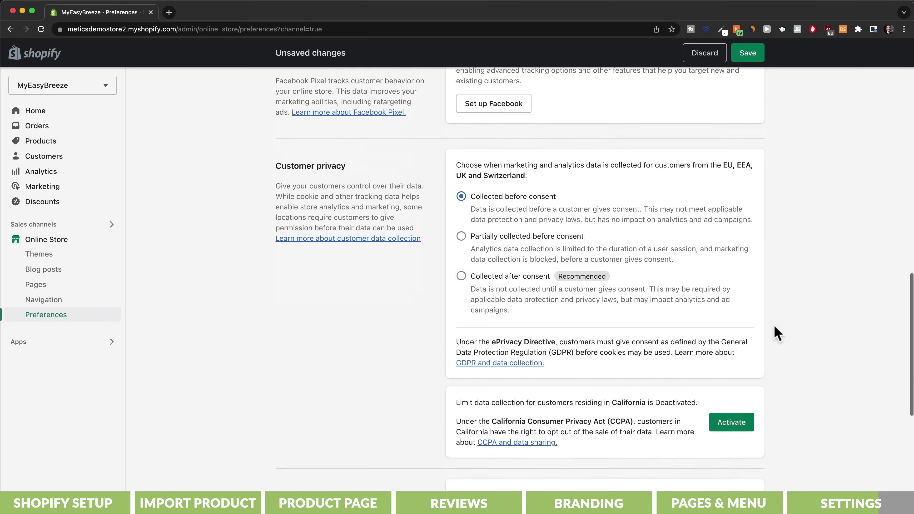
scroll(775, 326, "down", 2)
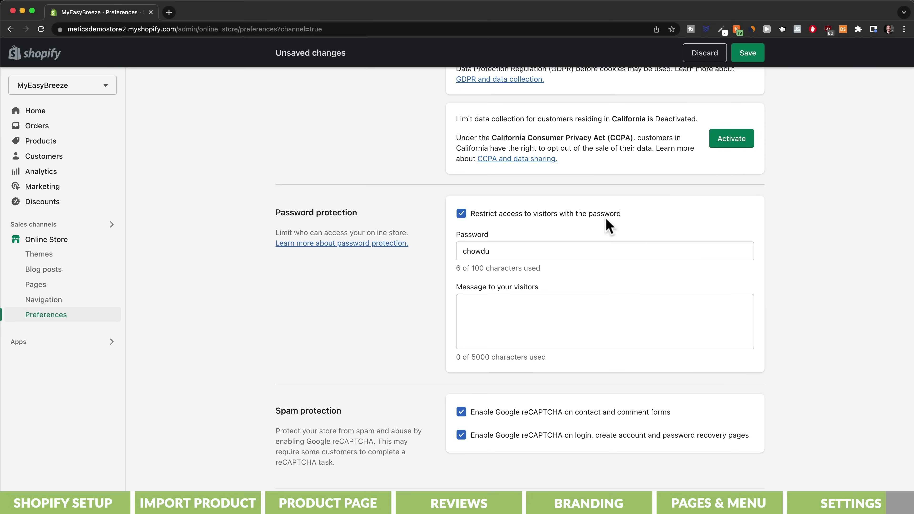
left_click(461, 213)
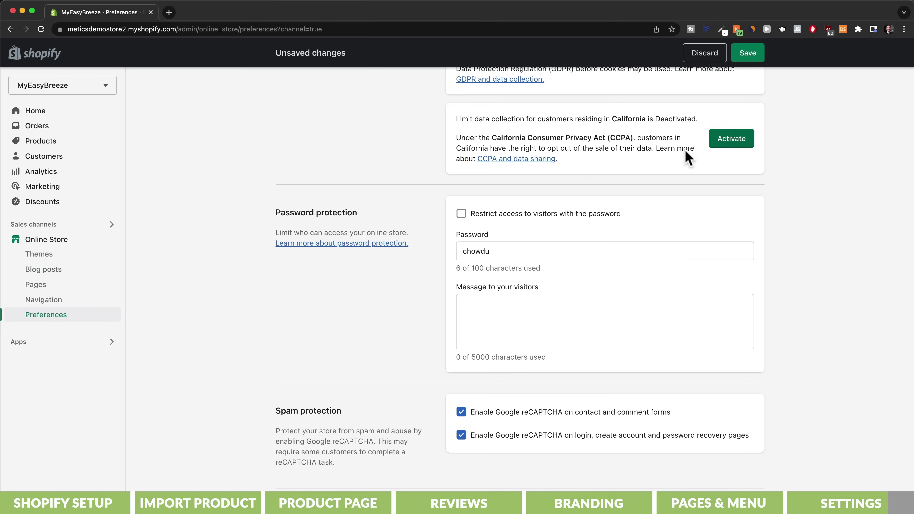
left_click(749, 55)
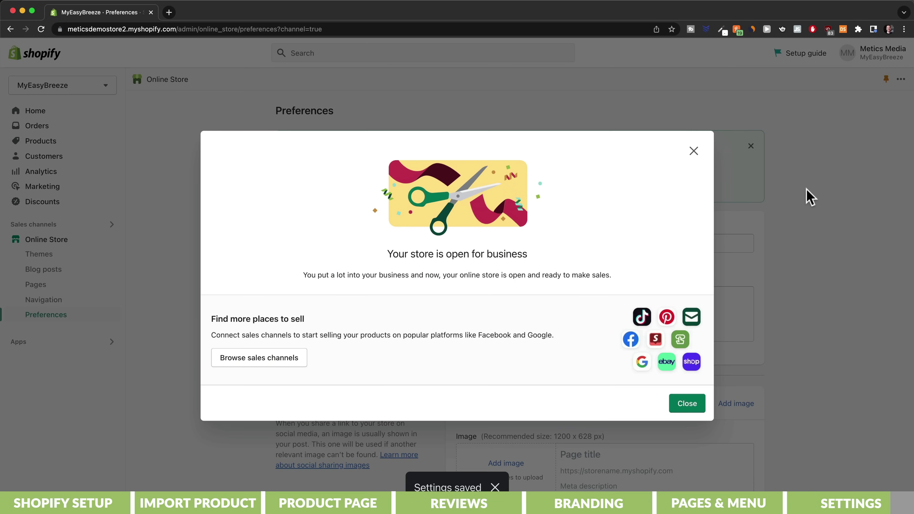
left_click(687, 405)
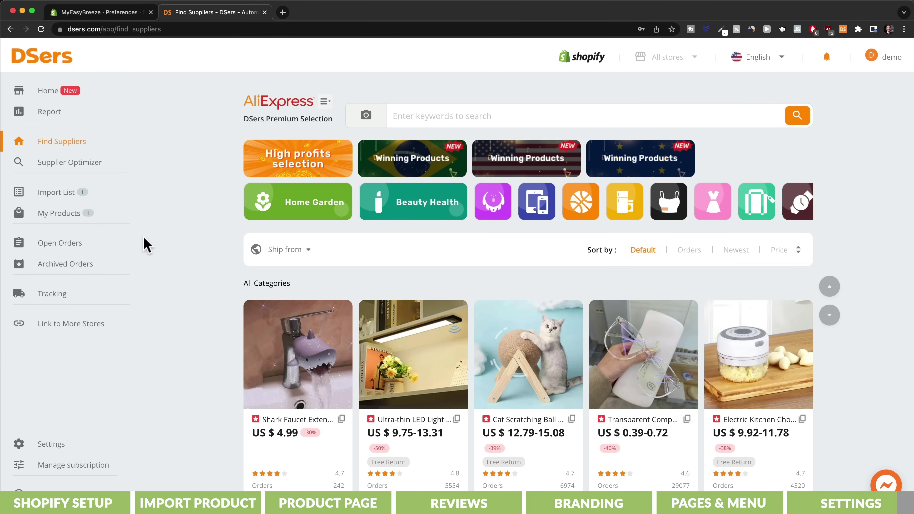
Open the list of open orders in DSers to view orders awaiting placement with AliExpress
left_click(72, 249)
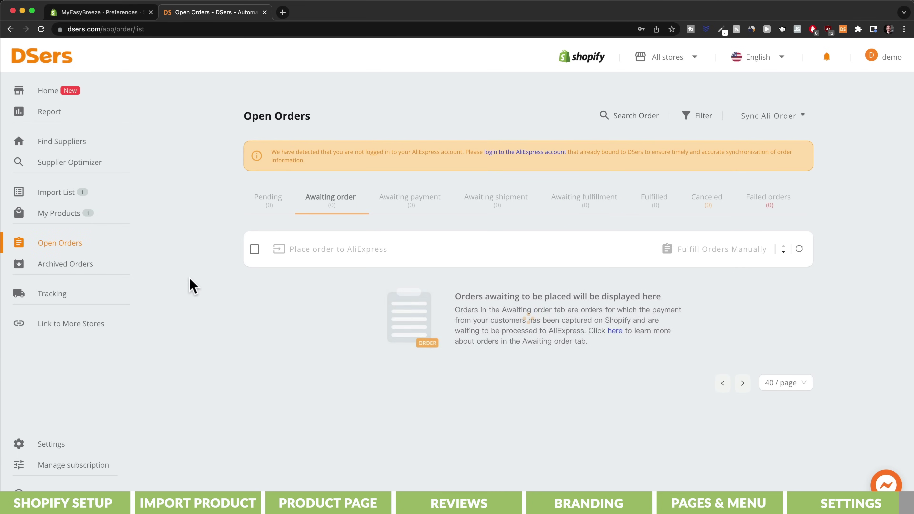